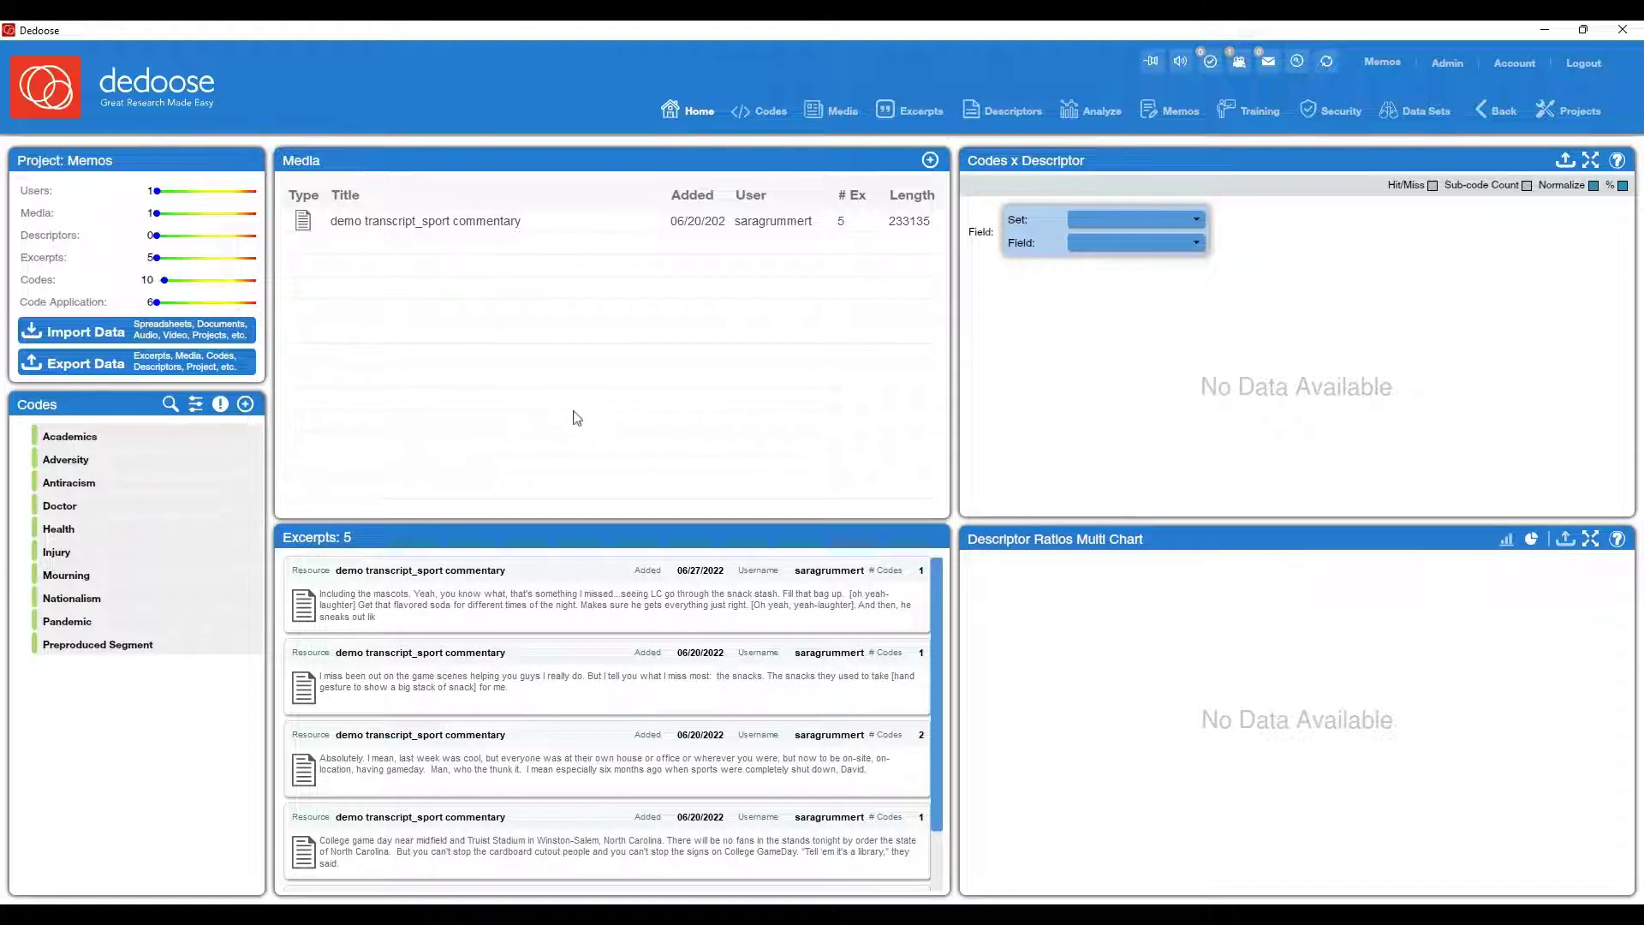
# Open the sport commentary transcript and find the Rece paragraph 'Now, when you guys yell at each other'.
pyautogui.click(485, 230)
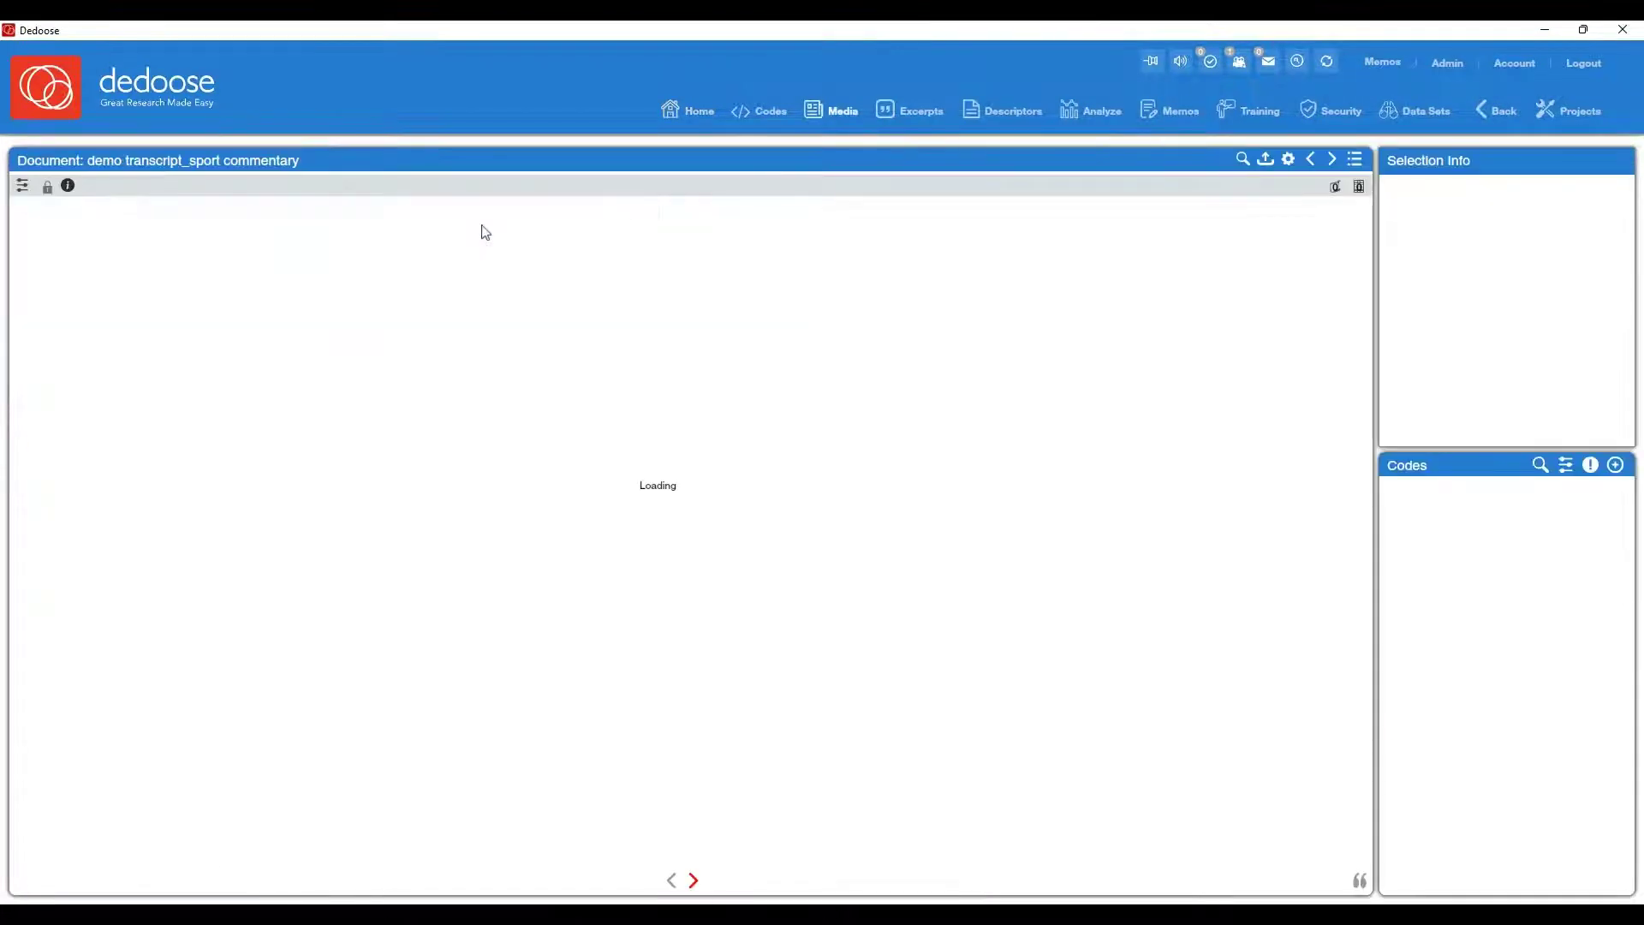
pyautogui.scroll(-5, 566, 565)
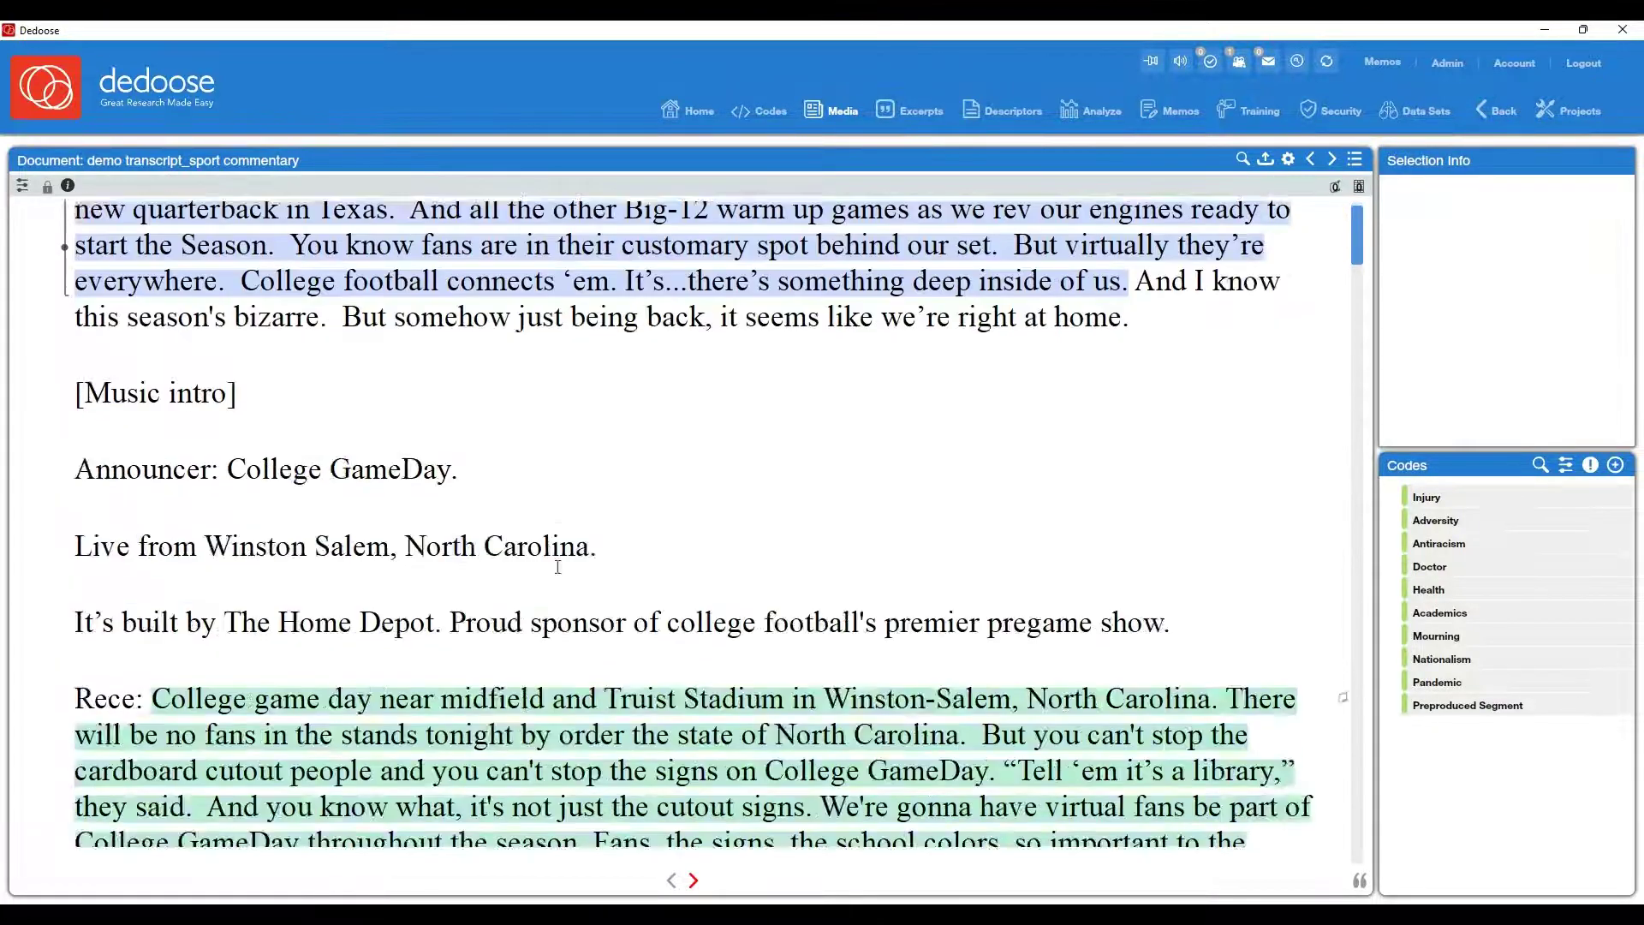
pyautogui.scroll(-5, 566, 565)
pyautogui.scroll(-5, 561, 568)
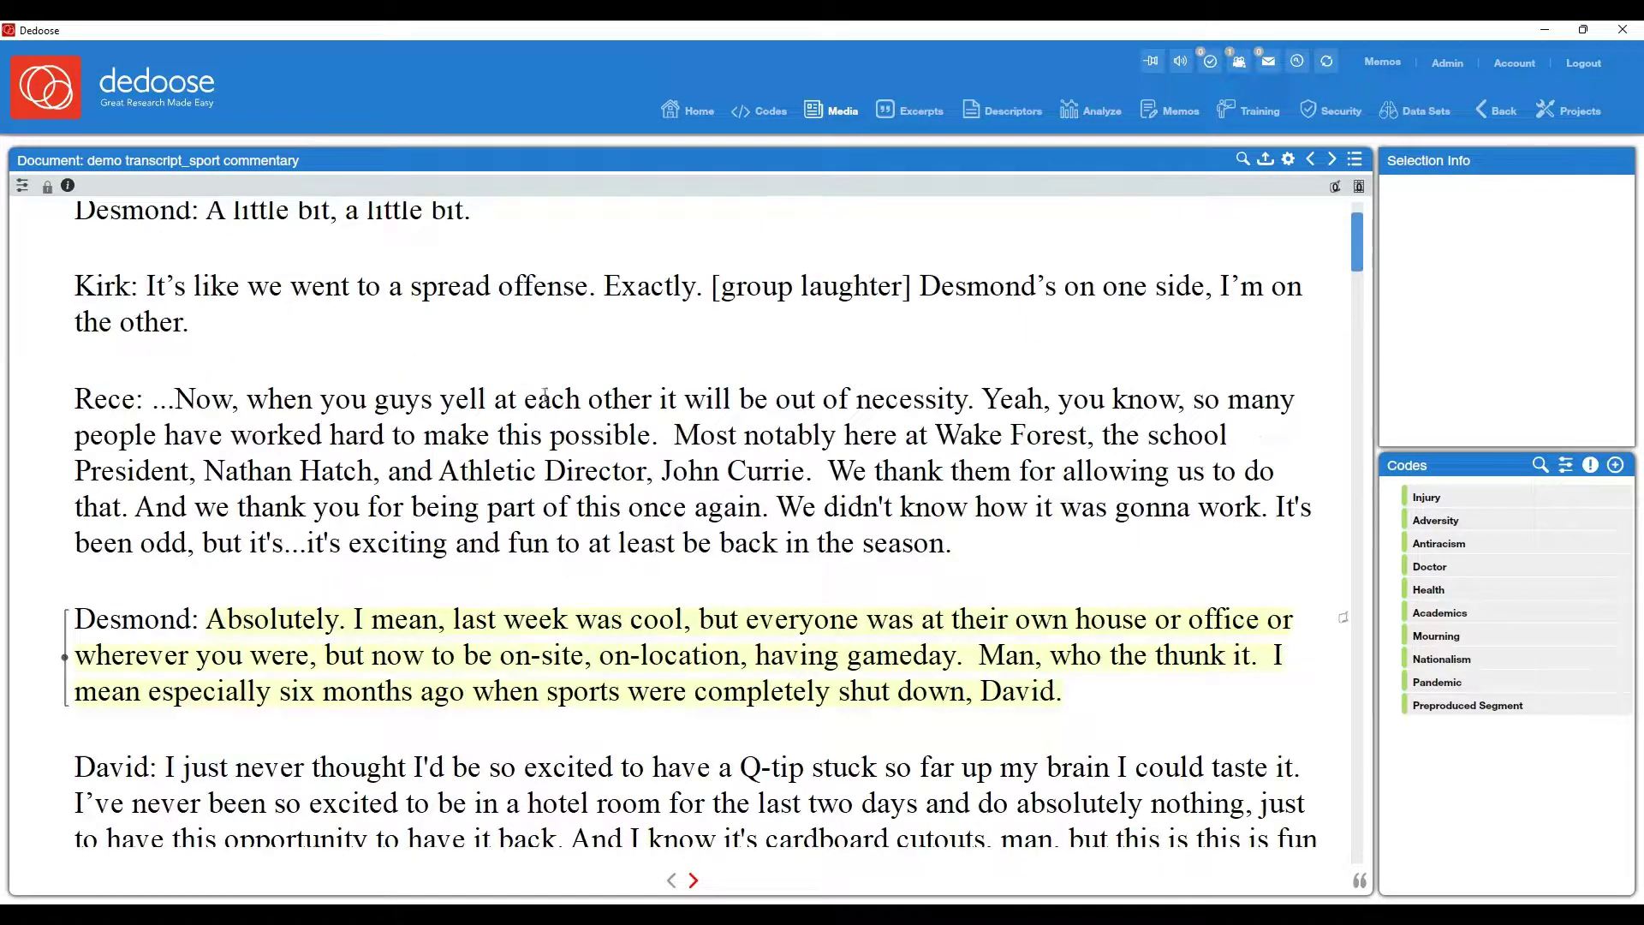
pyautogui.scroll(2, 622, 632)
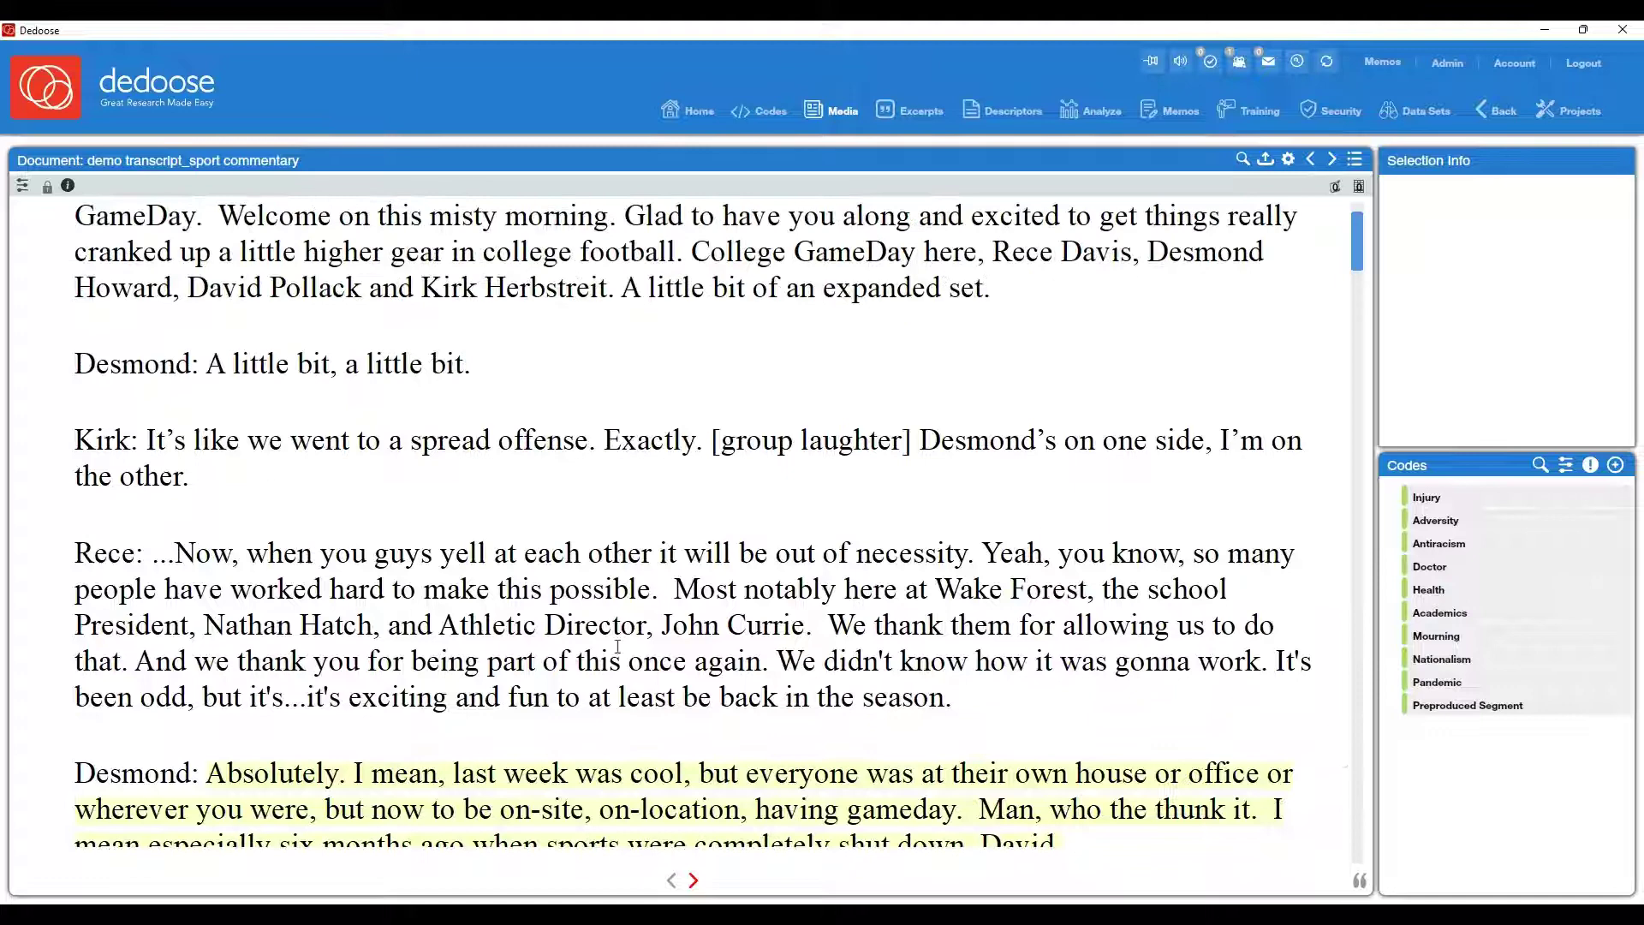
pyautogui.click(291, 548)
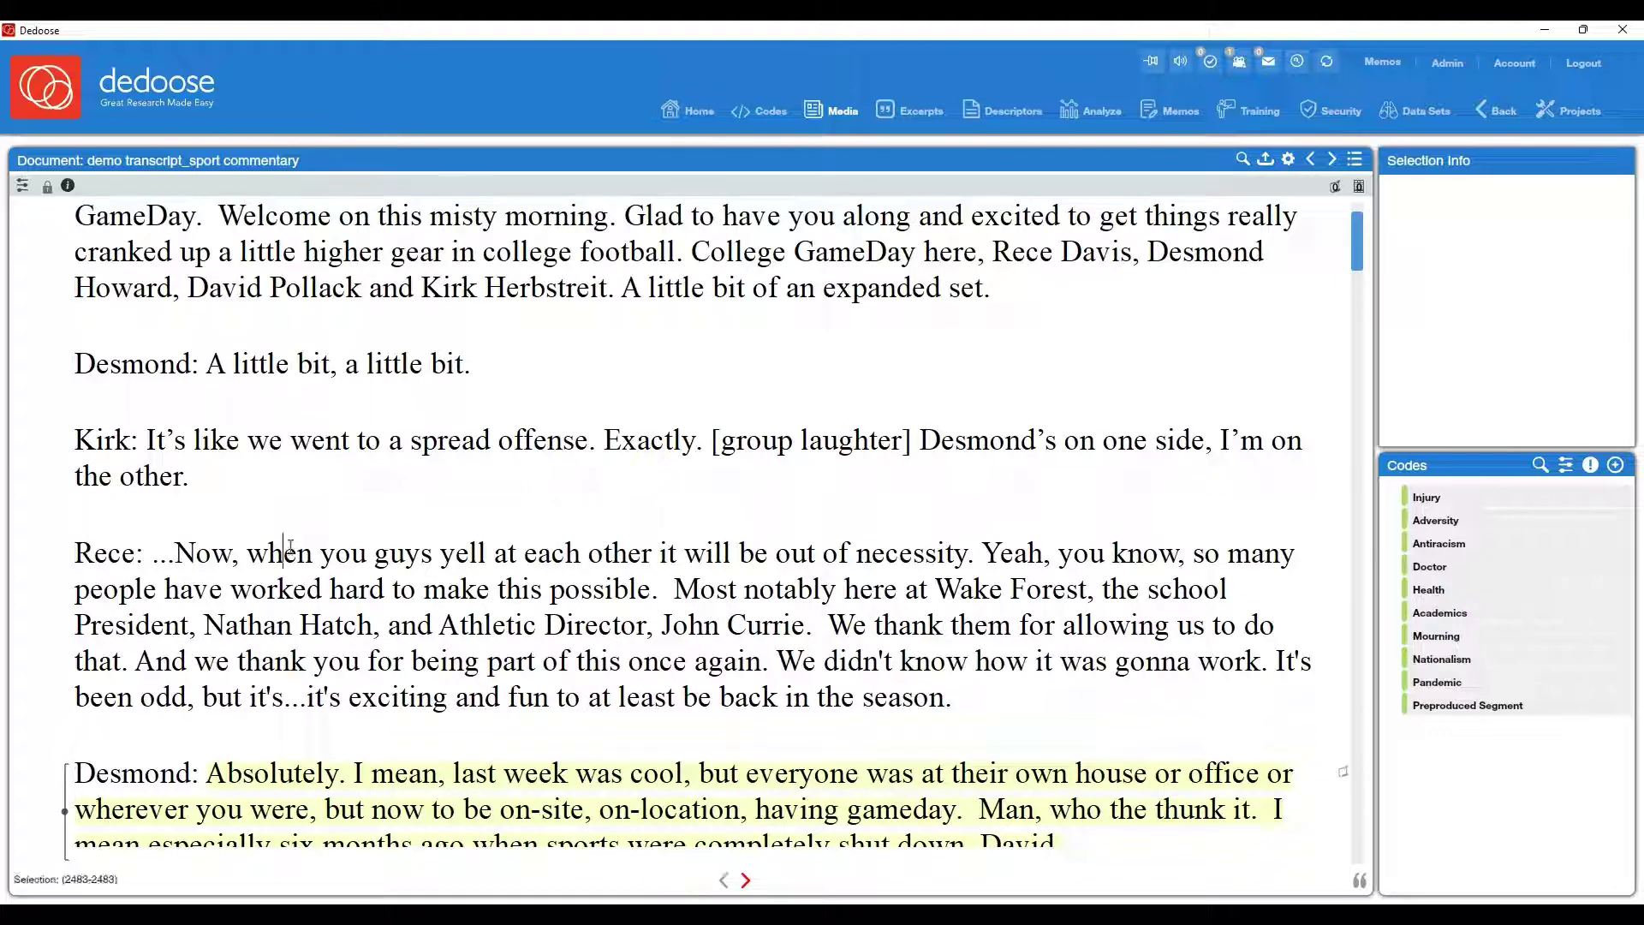
pyautogui.moveTo(175, 552); pyautogui.dragTo(823, 622)
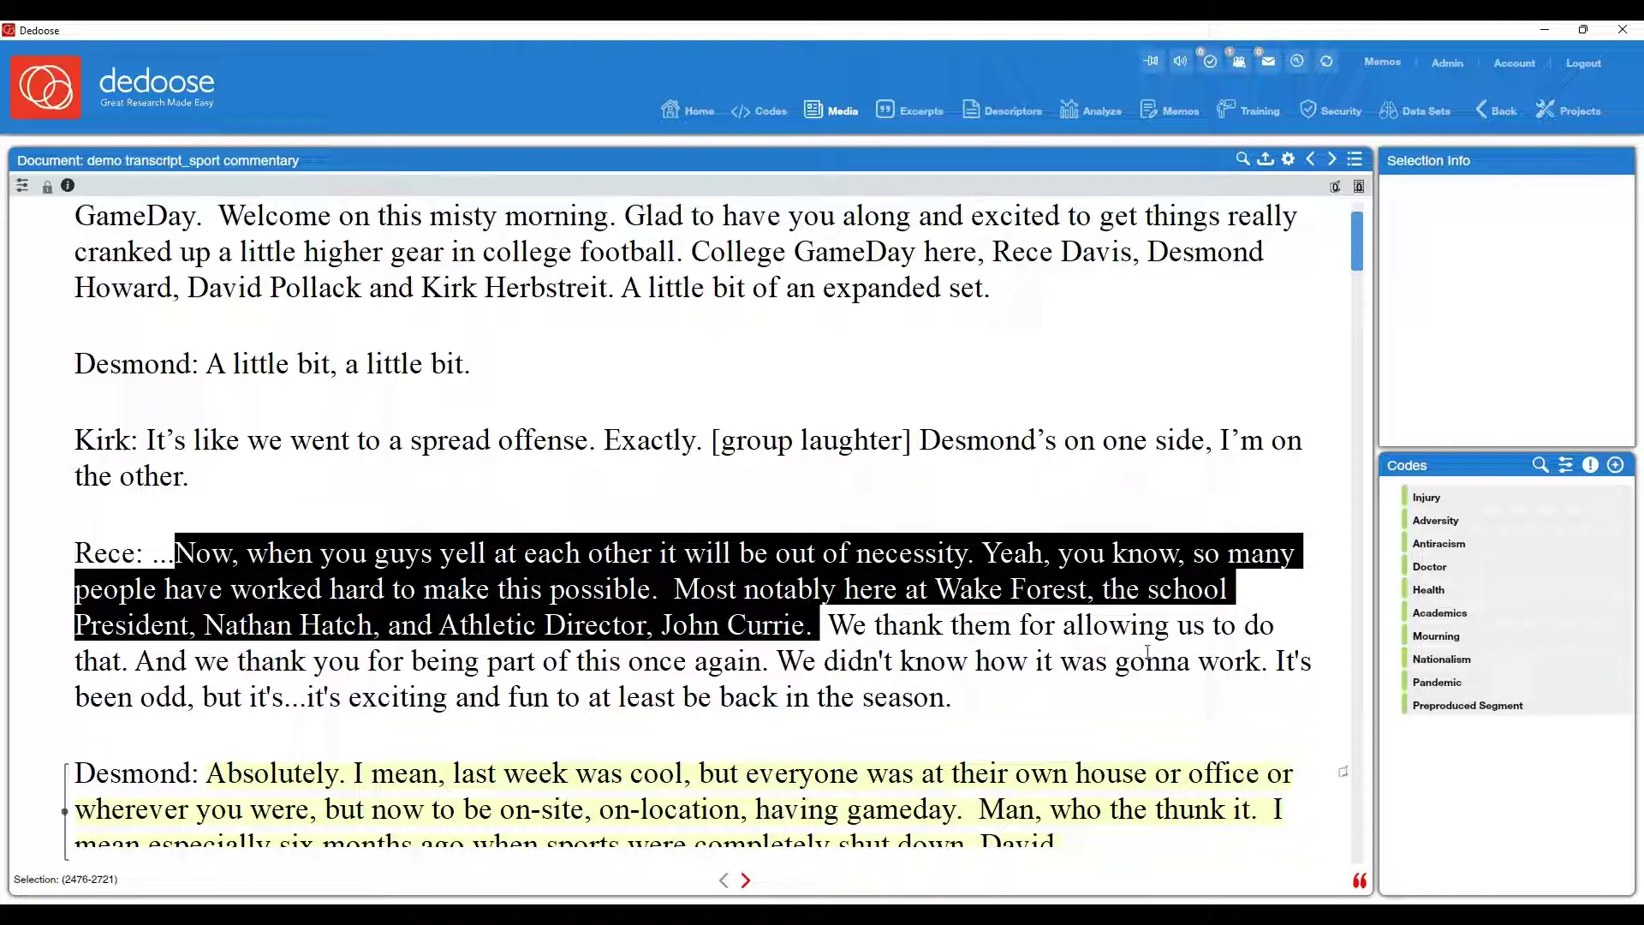
pyautogui.click(1460, 594)
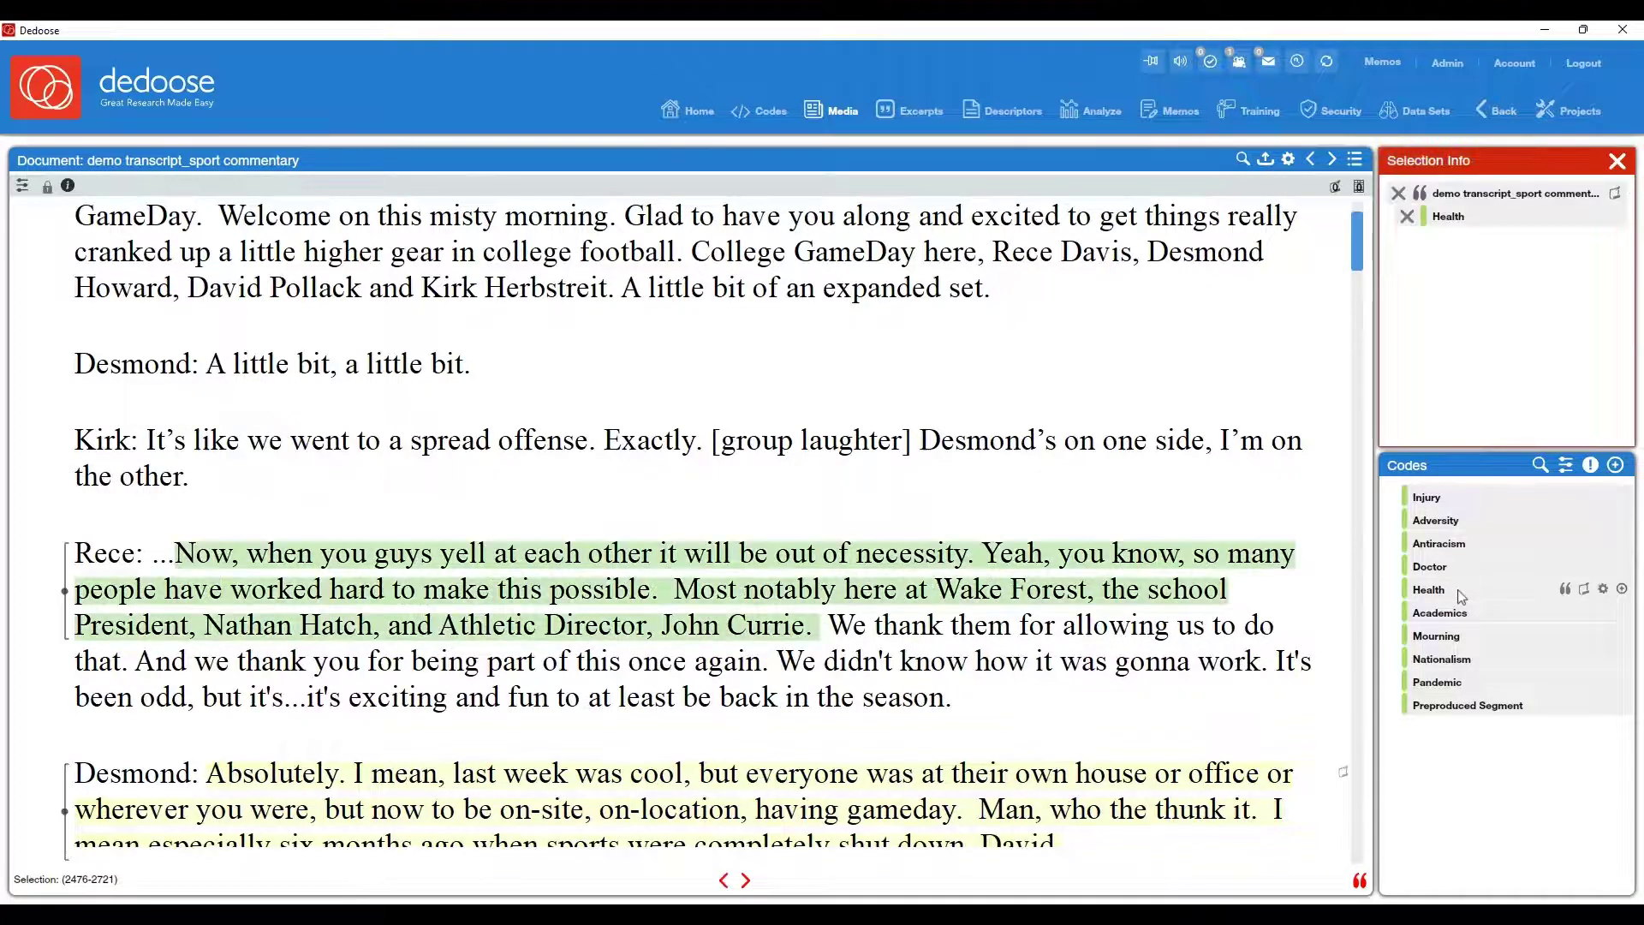
pyautogui.click(1466, 618)
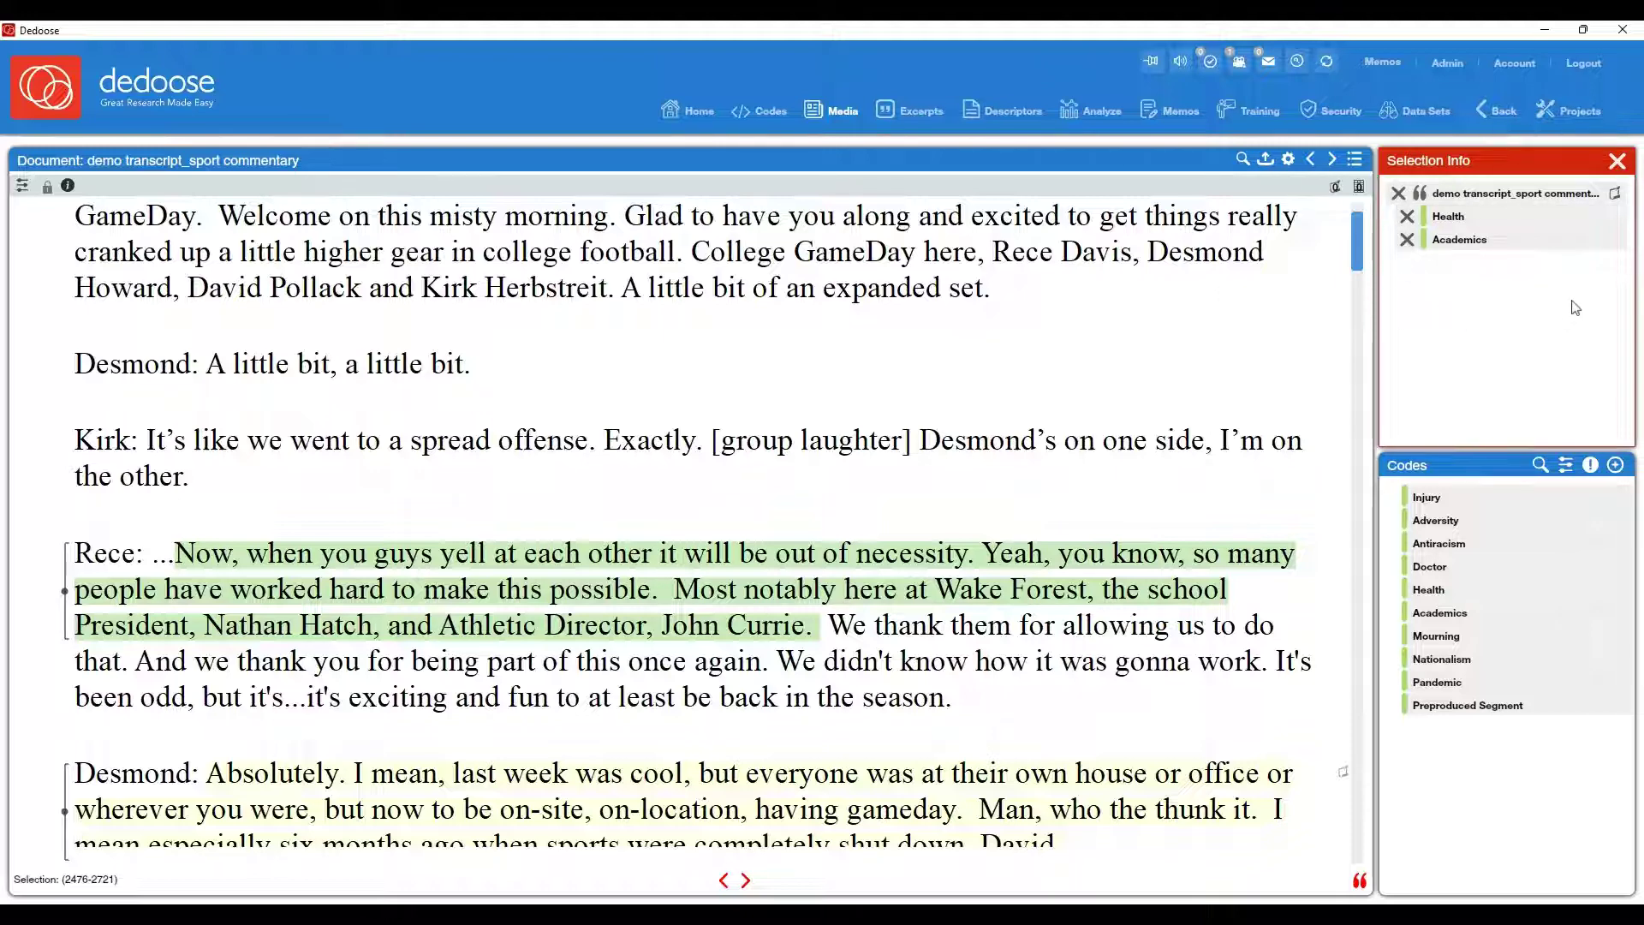
# Attach a memo to the Rece excerpt, clear its default title, write the body 'write', and save.
pyautogui.click(1615, 195)
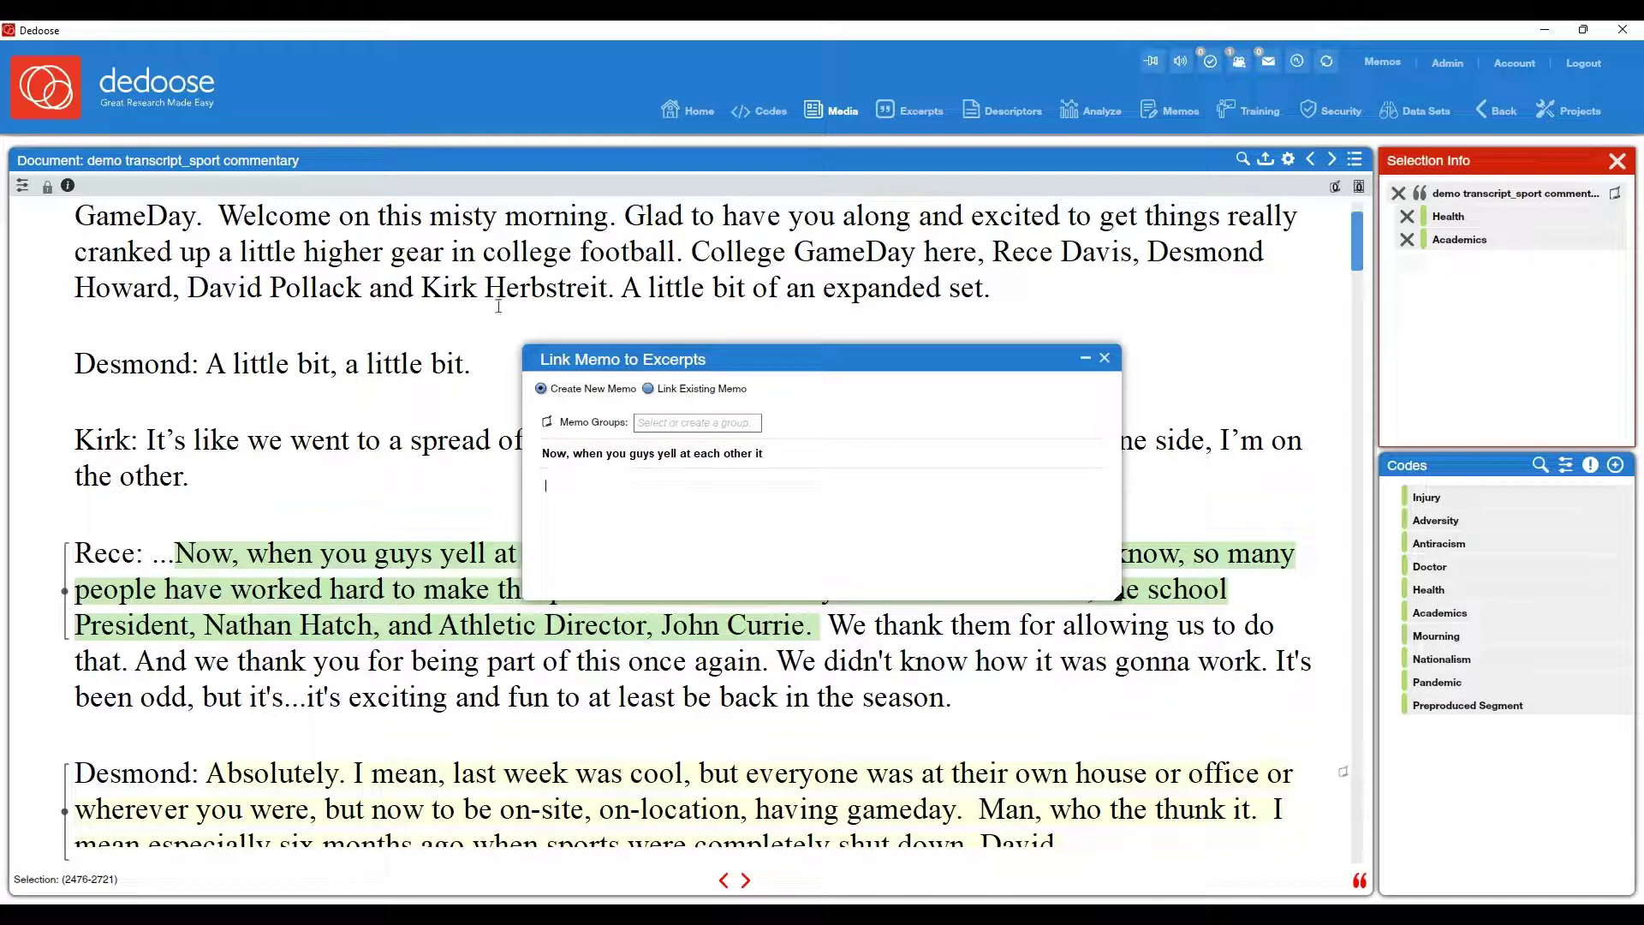
pyautogui.moveTo(781, 455); pyautogui.dragTo(544, 452)
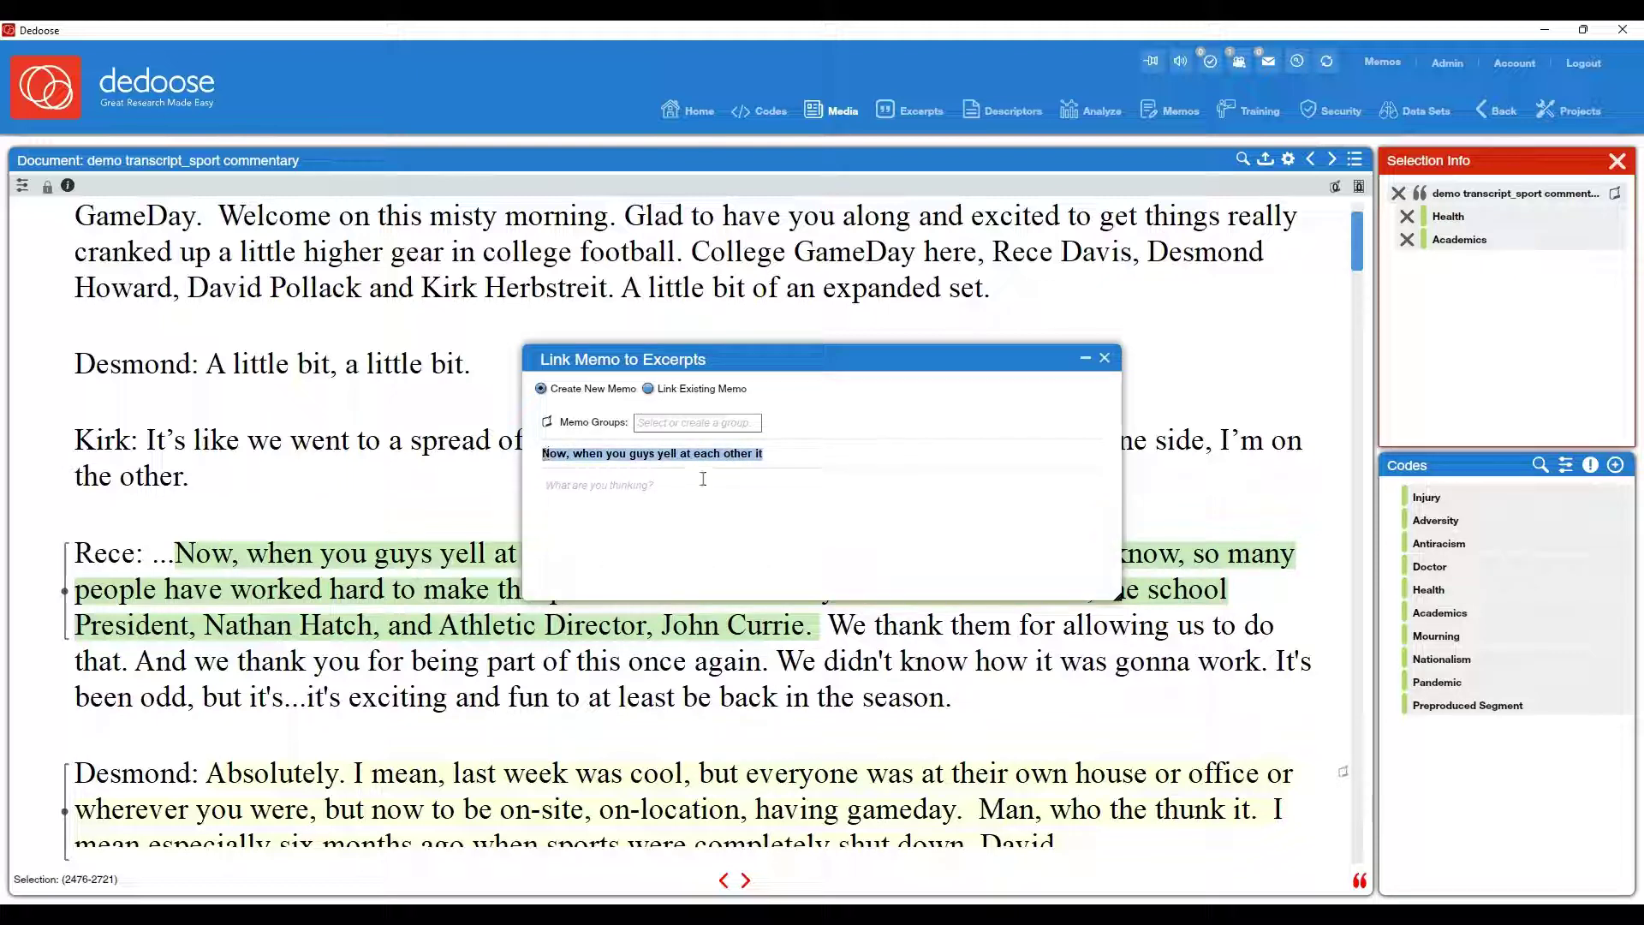
pyautogui.press('BackSpace')
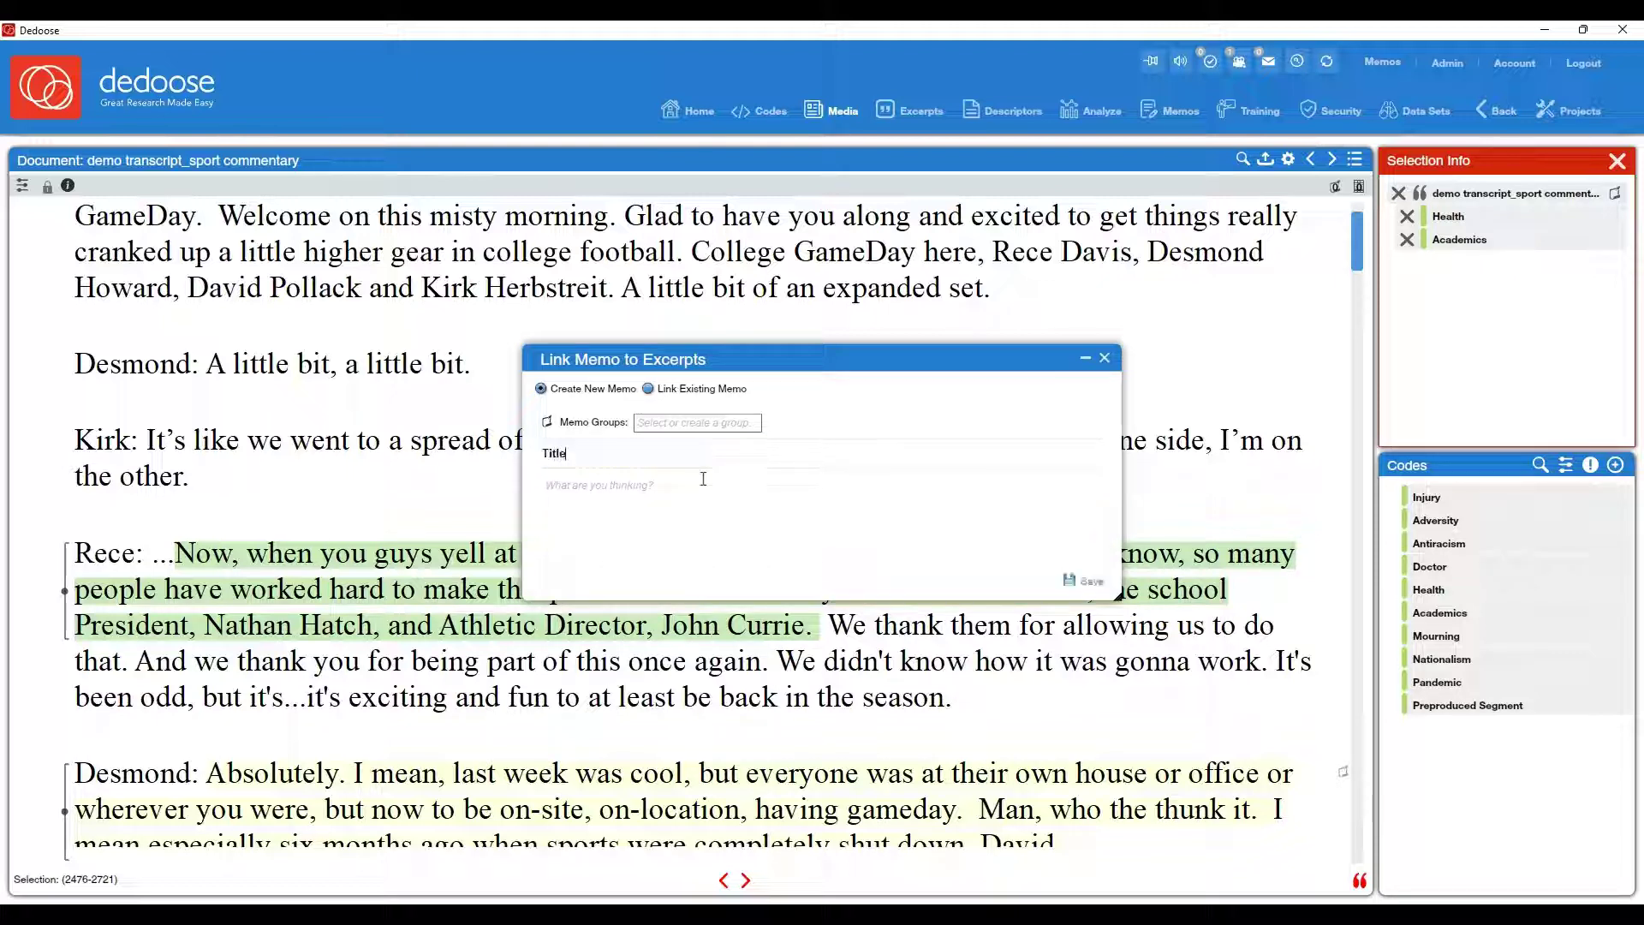
pyautogui.click(703, 479)
pyautogui.write('write ...')
pyautogui.click(1088, 583)
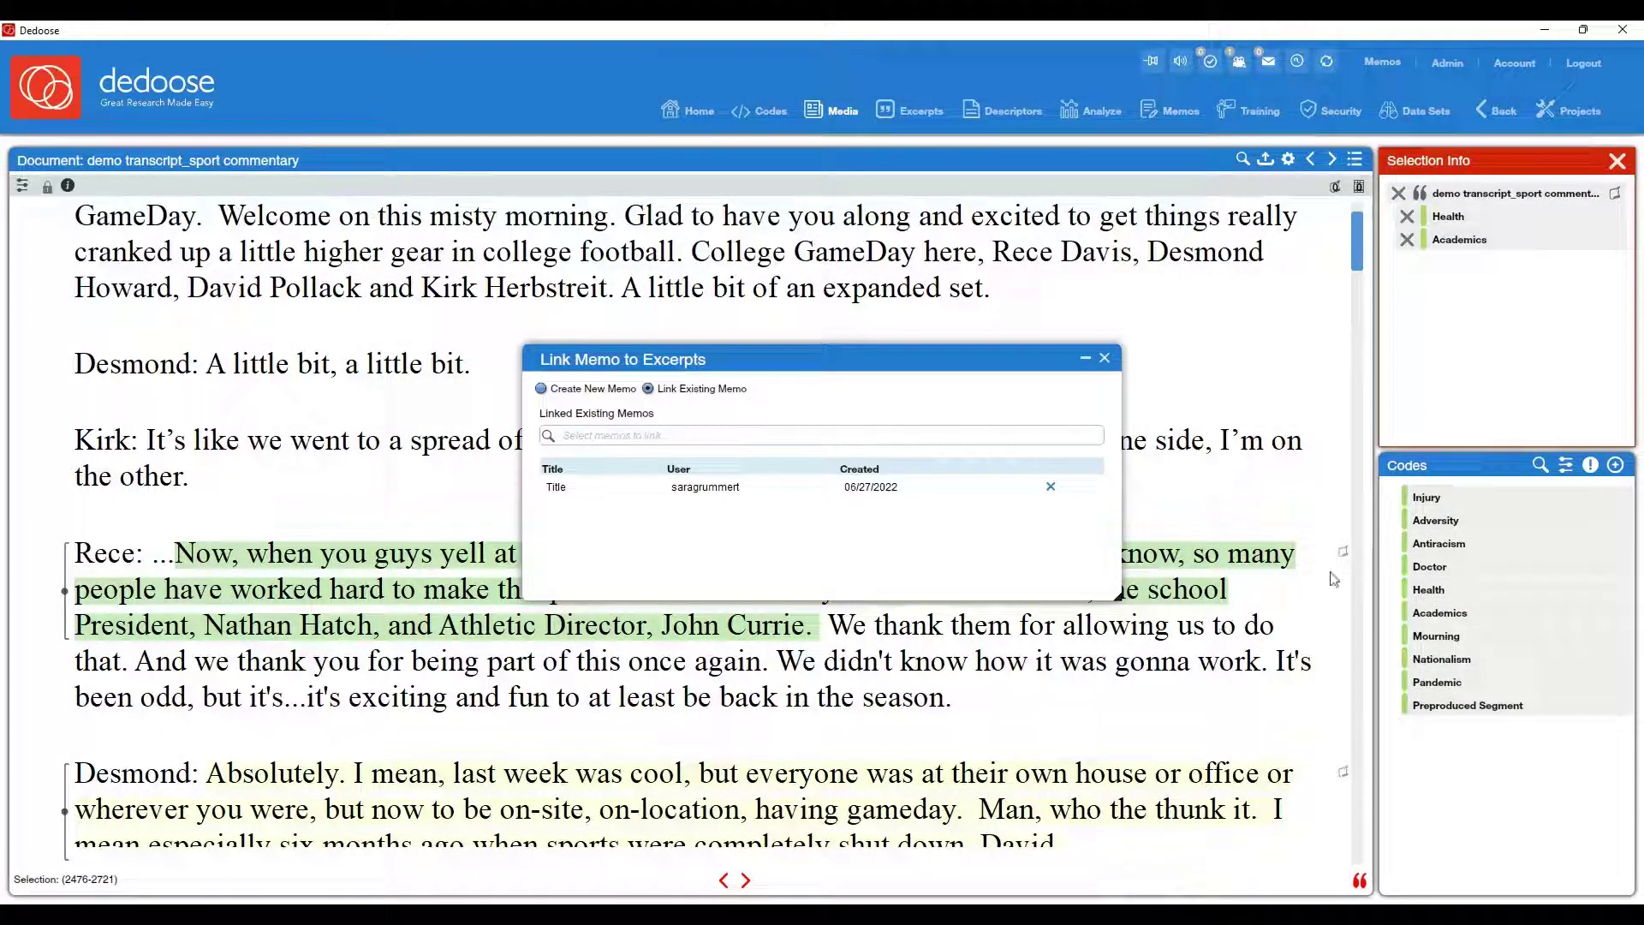
pyautogui.click(1105, 358)
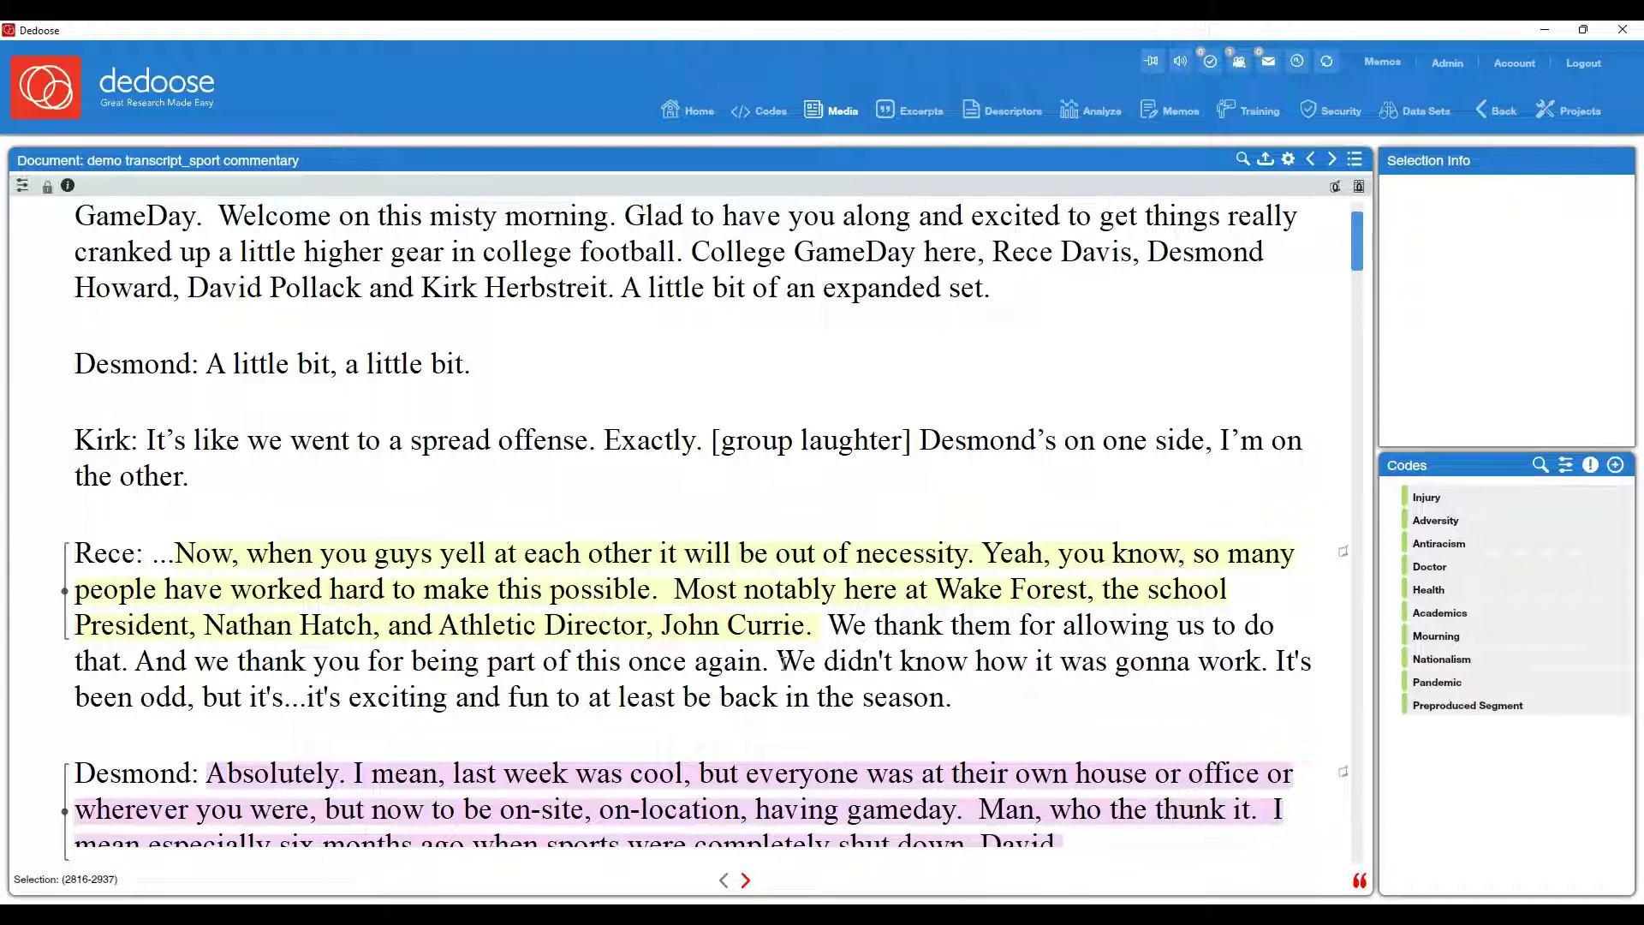
# Make the passage 'We didn't know how it was gonna work… back in the season.' an excerpt.
pyautogui.moveTo(779, 660); pyautogui.dragTo(958, 695)
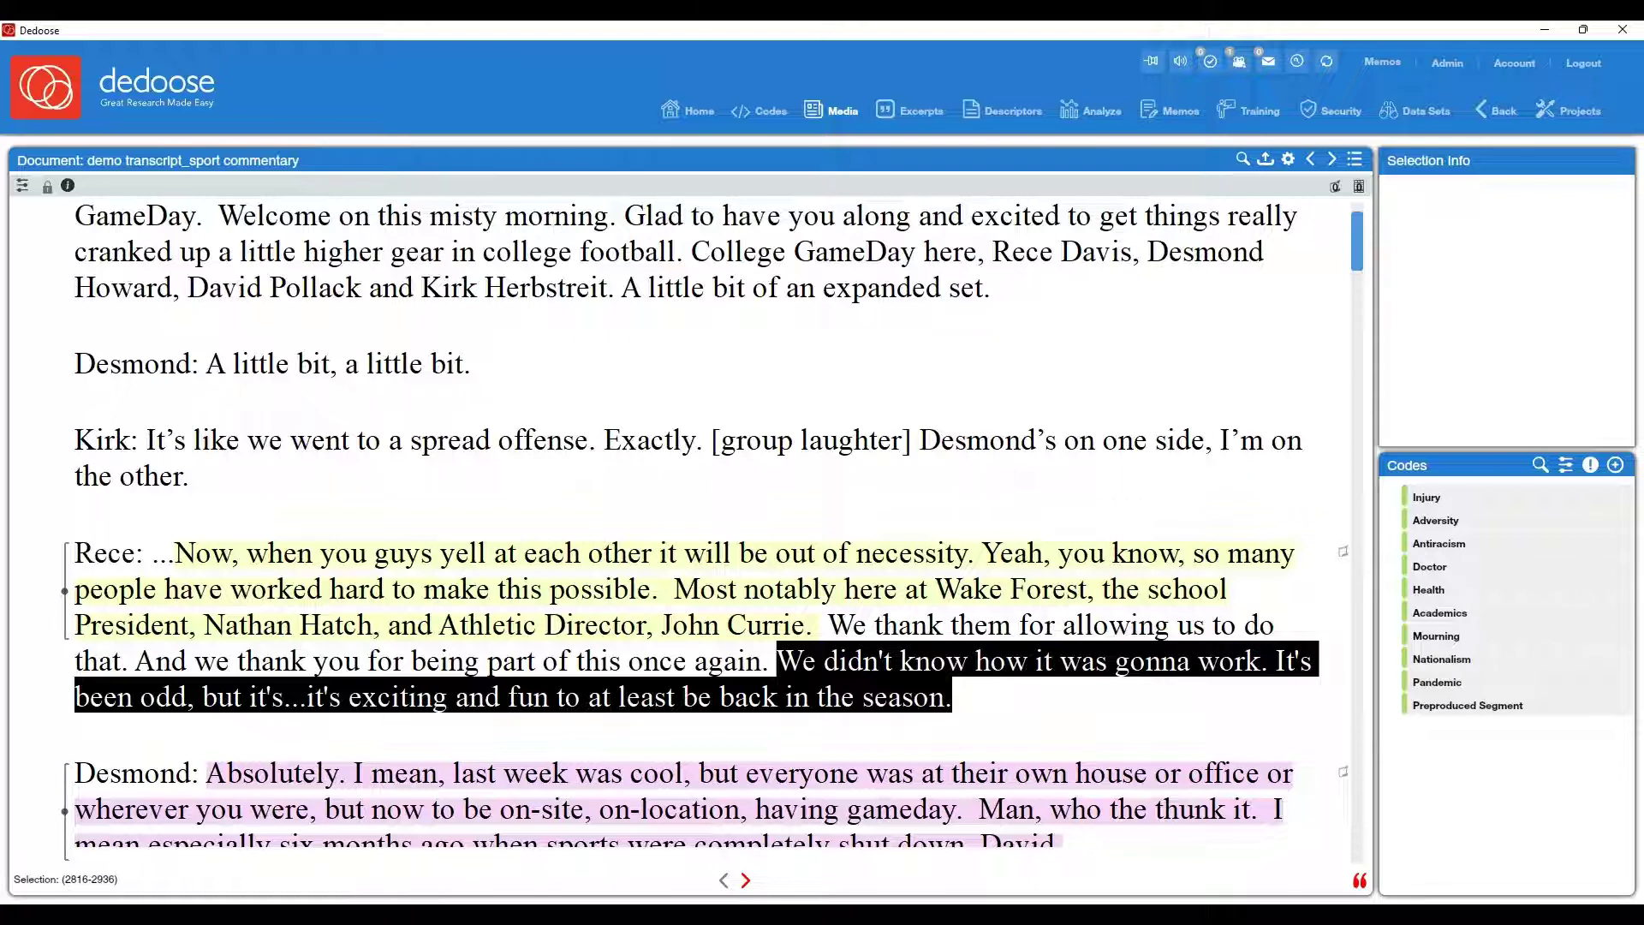
pyautogui.click(1359, 883)
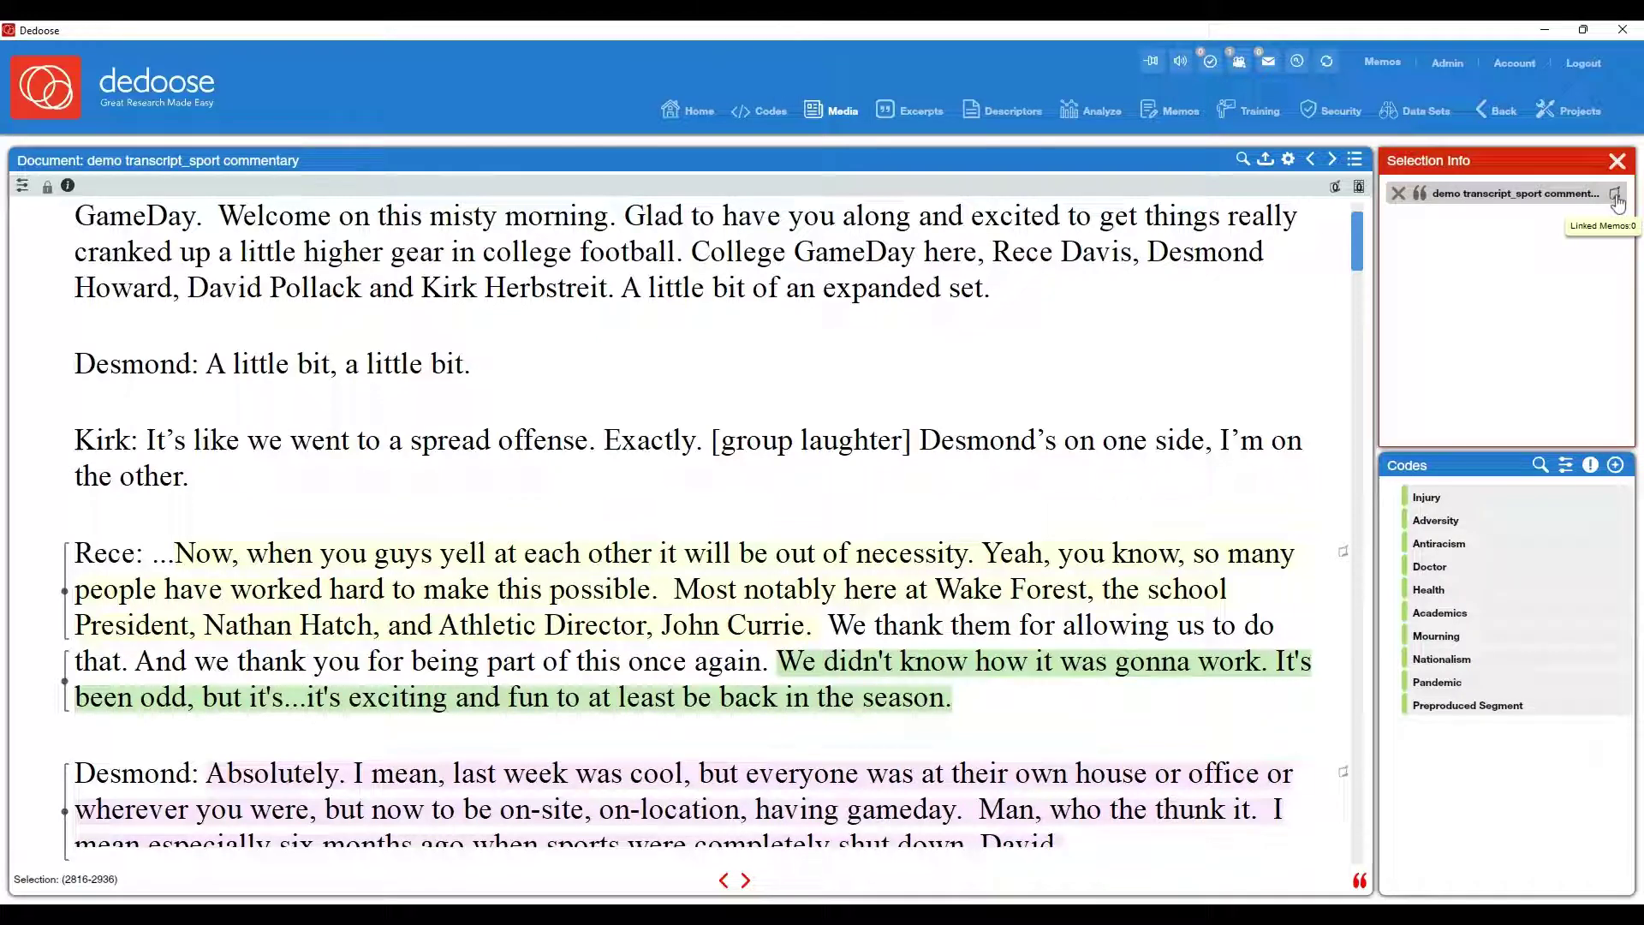
# Start a memo on the new excerpt and file it under a new Codes memo group.
pyautogui.click(1615, 196)
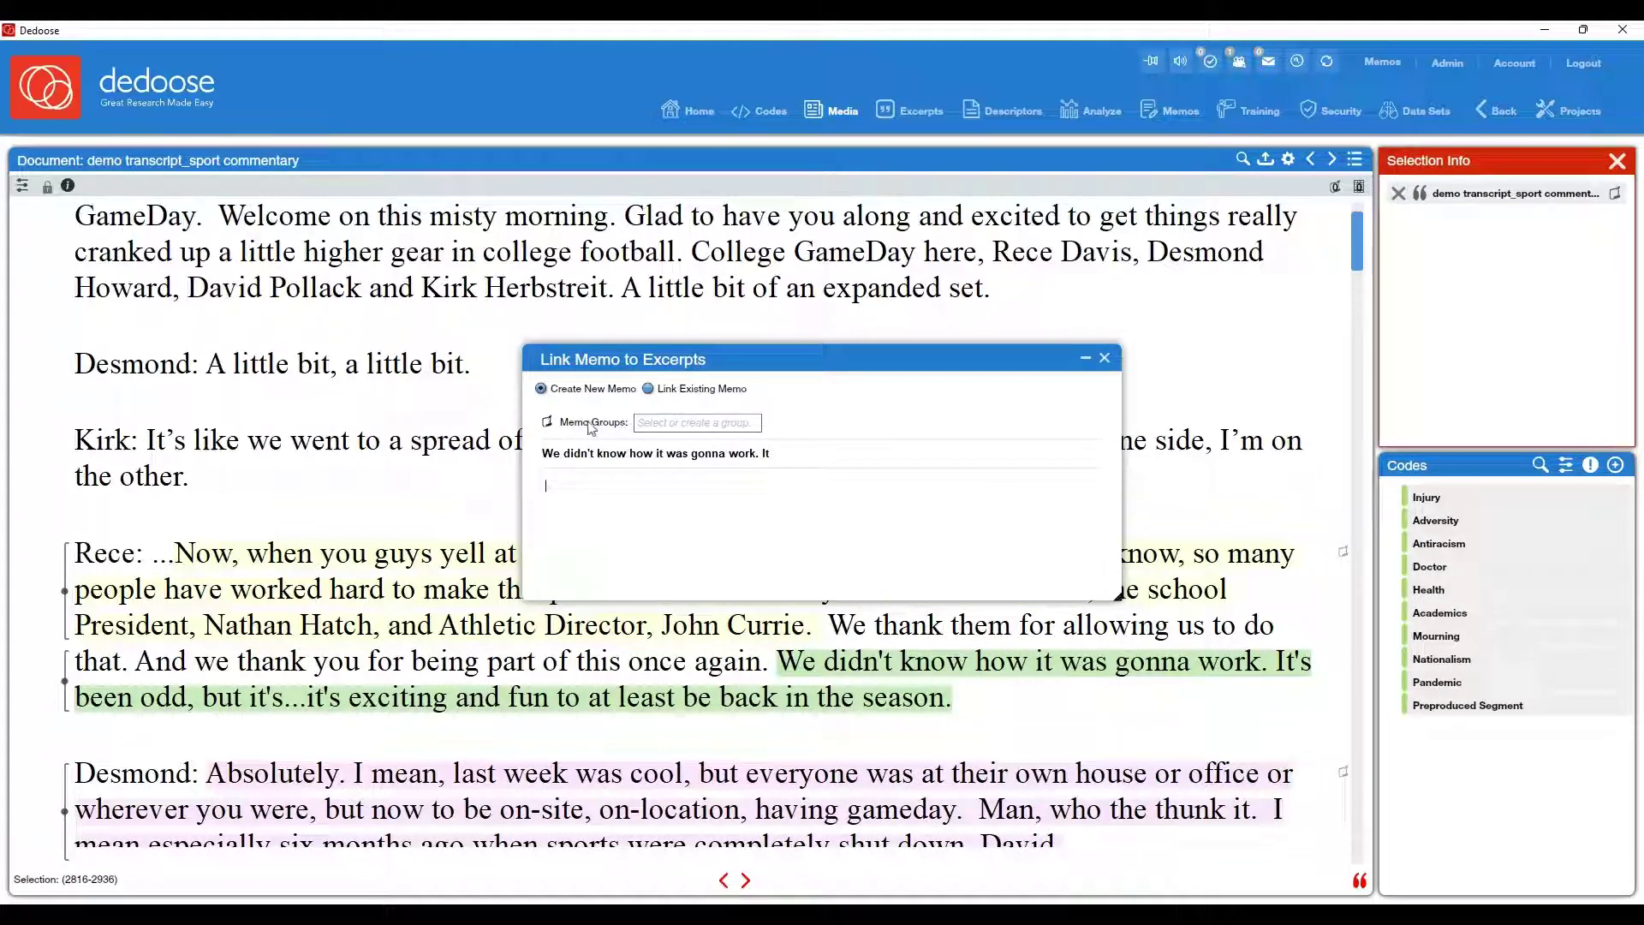
pyautogui.click(705, 425)
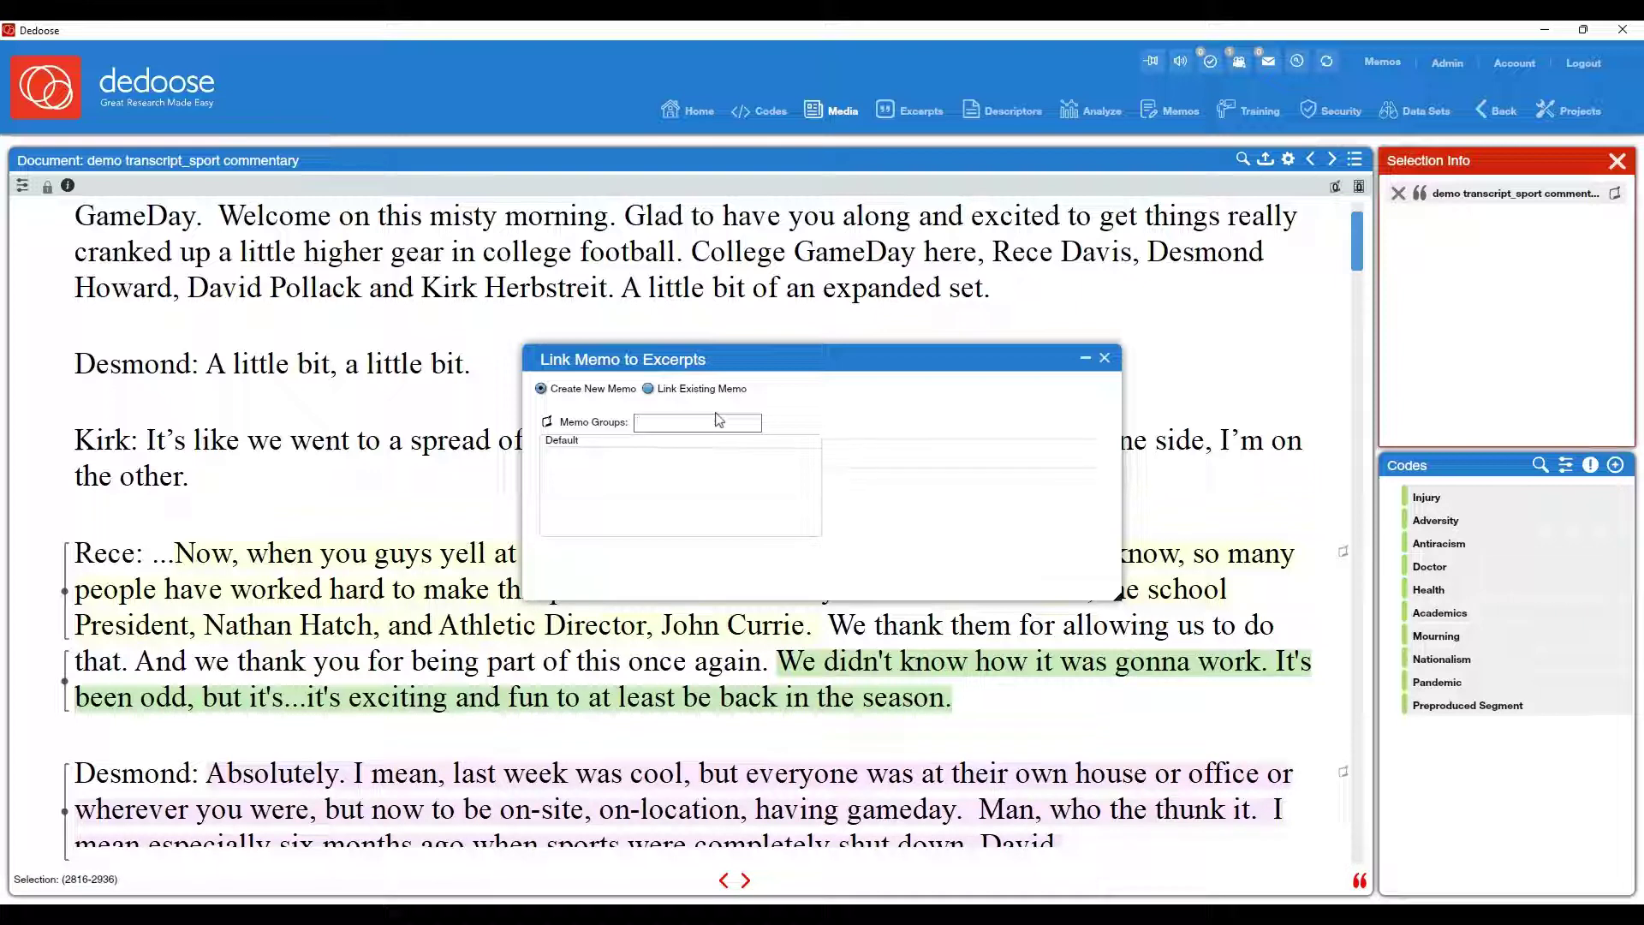
pyautogui.write('Codes')
pyautogui.click(593, 444)
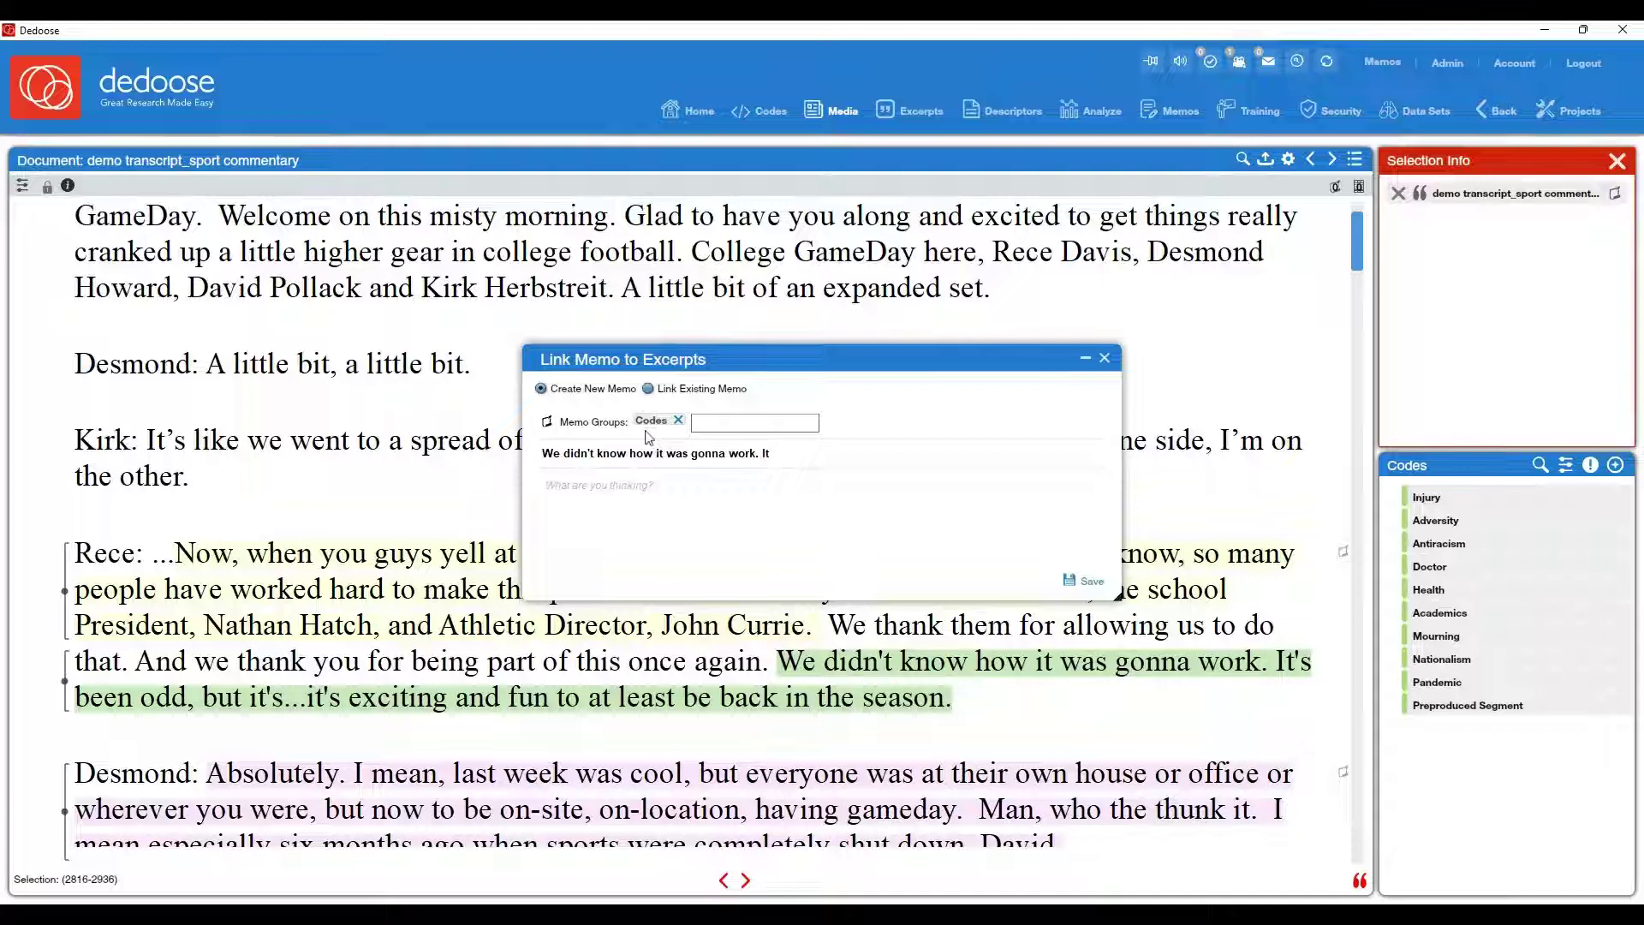
# Title the memo 'title' with body 'currently do not have code ...I think it warrants one', and save.
pyautogui.moveTo(784, 454); pyautogui.dragTo(547, 449)
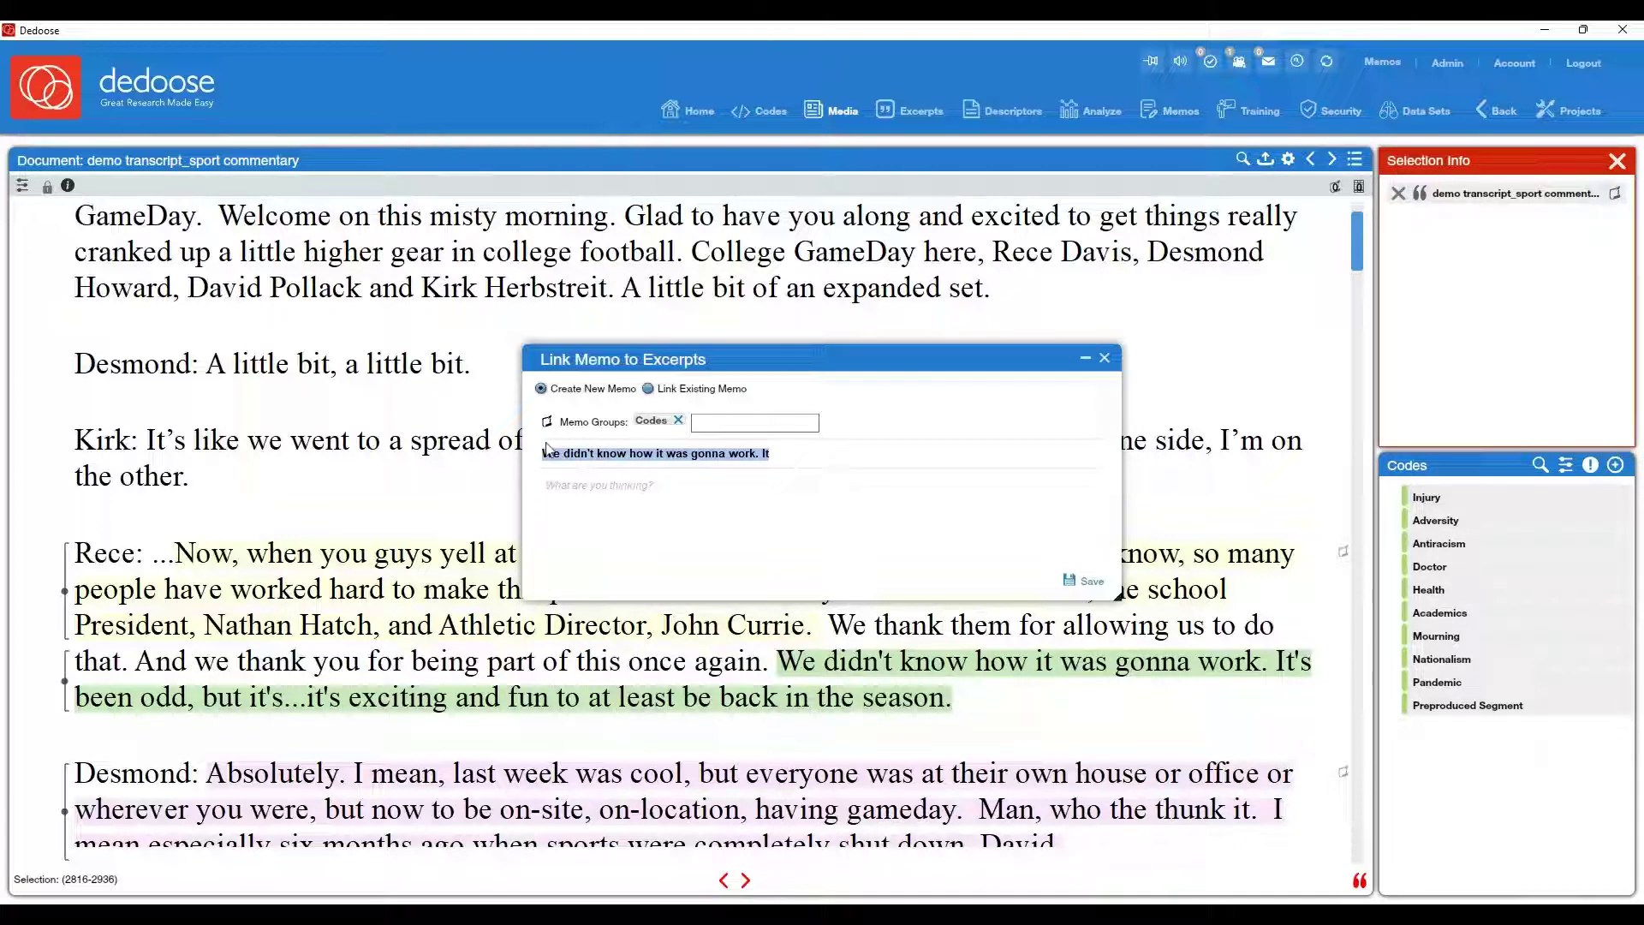
pyautogui.write('the')
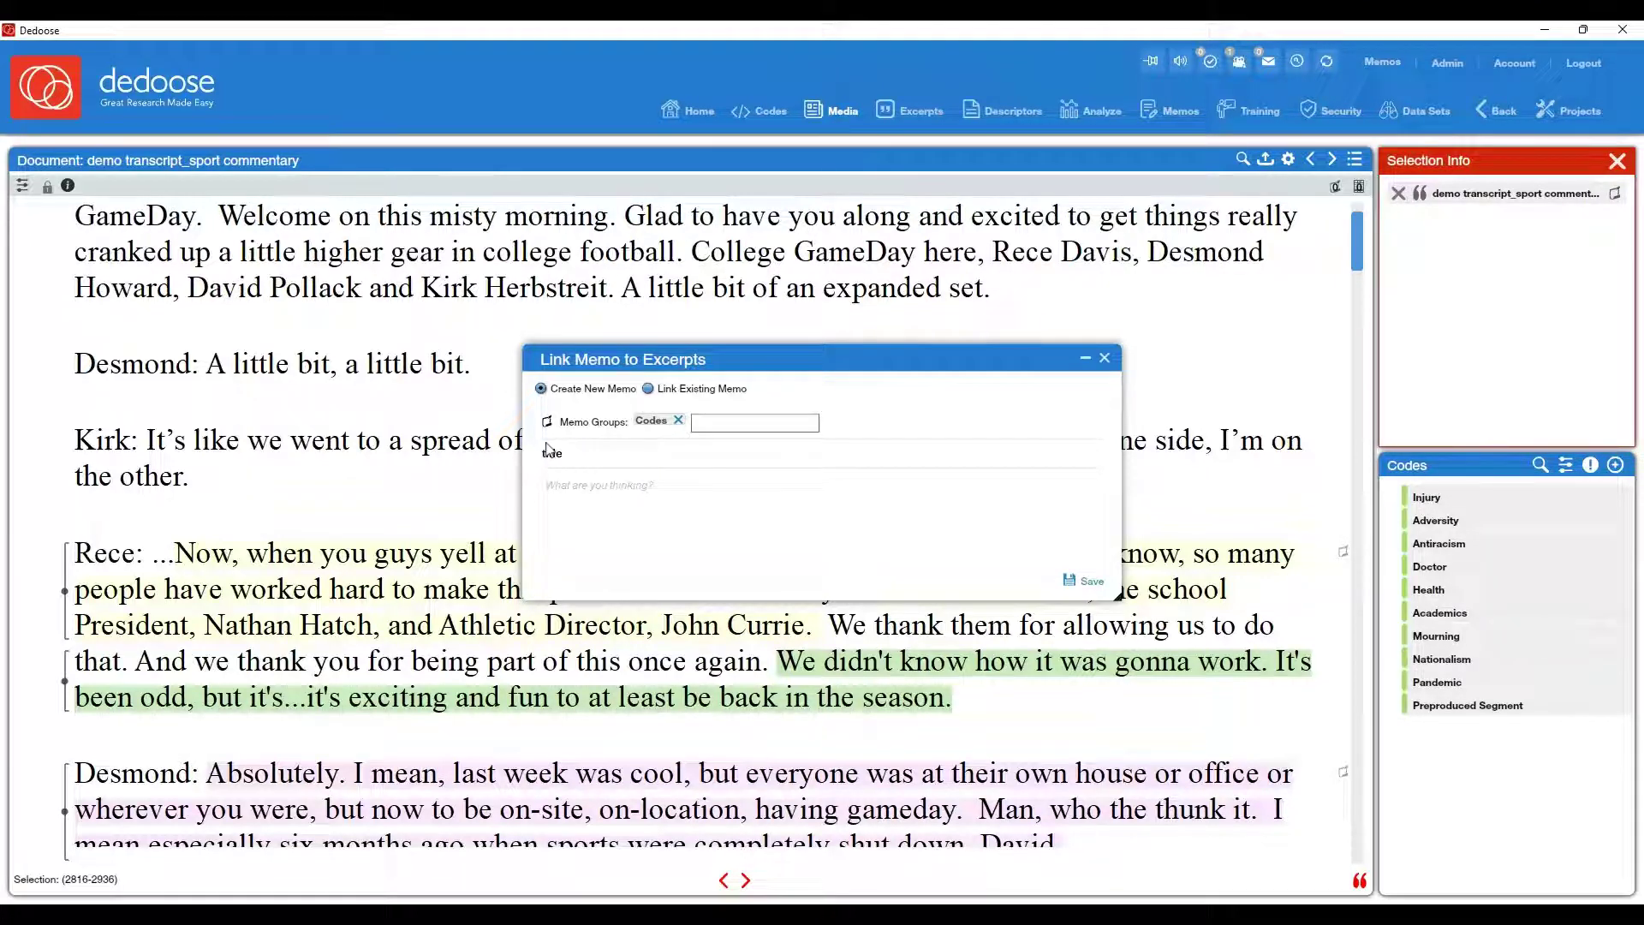
pyautogui.click(623, 485)
pyautogui.write('currently do not have code ...I think it warrants')
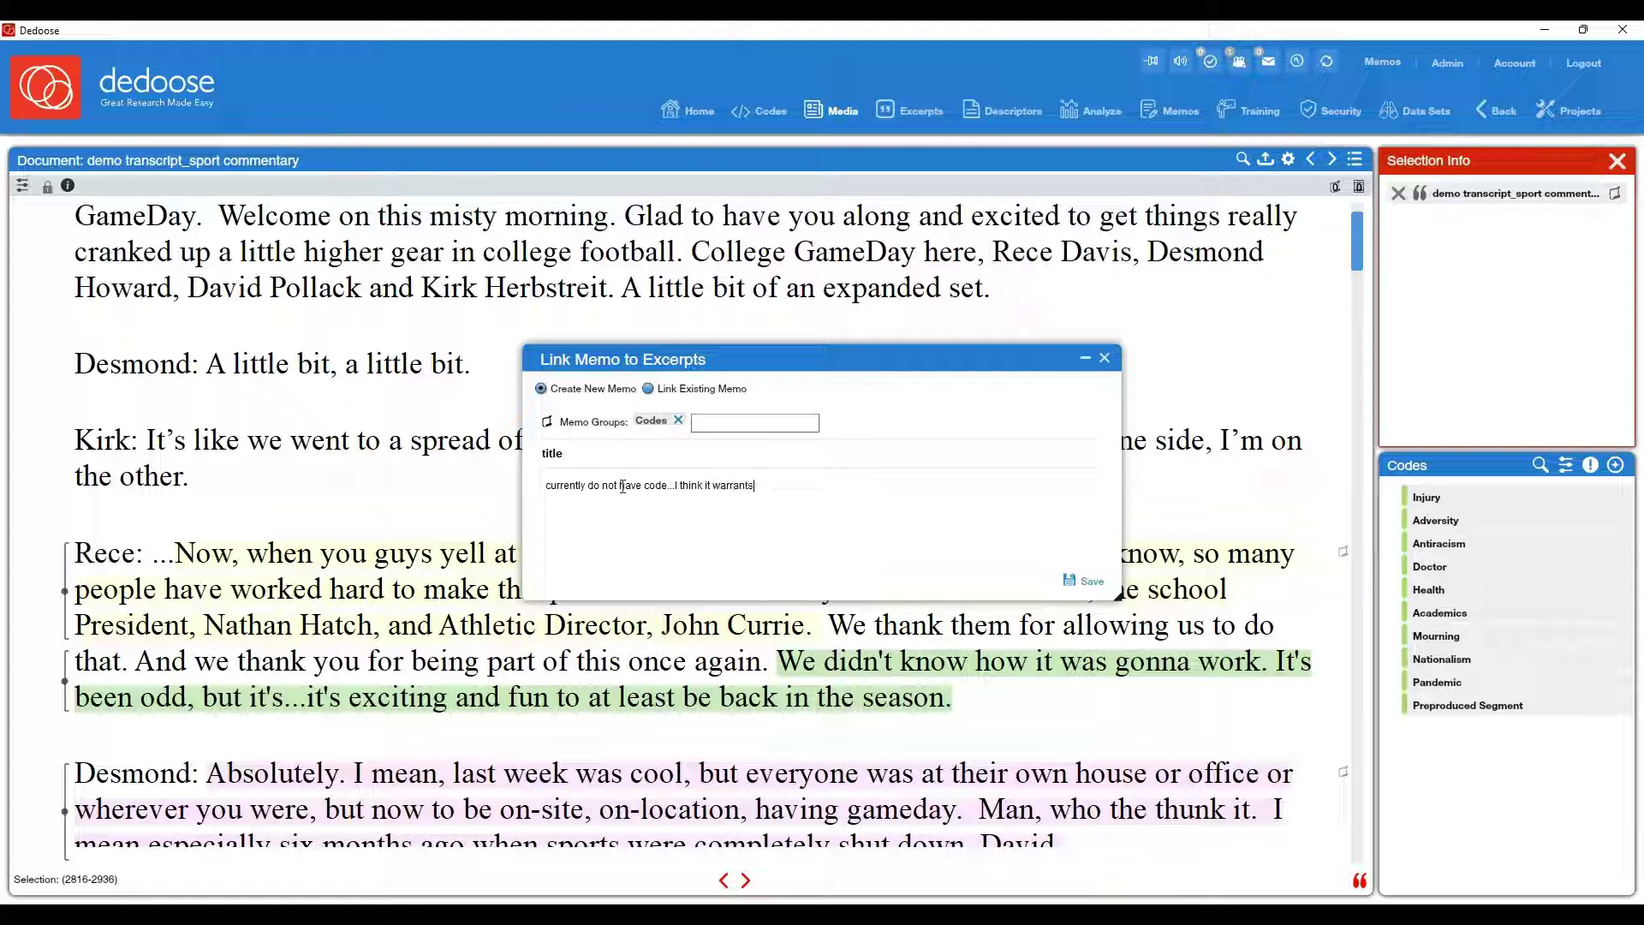
pyautogui.write(' one')
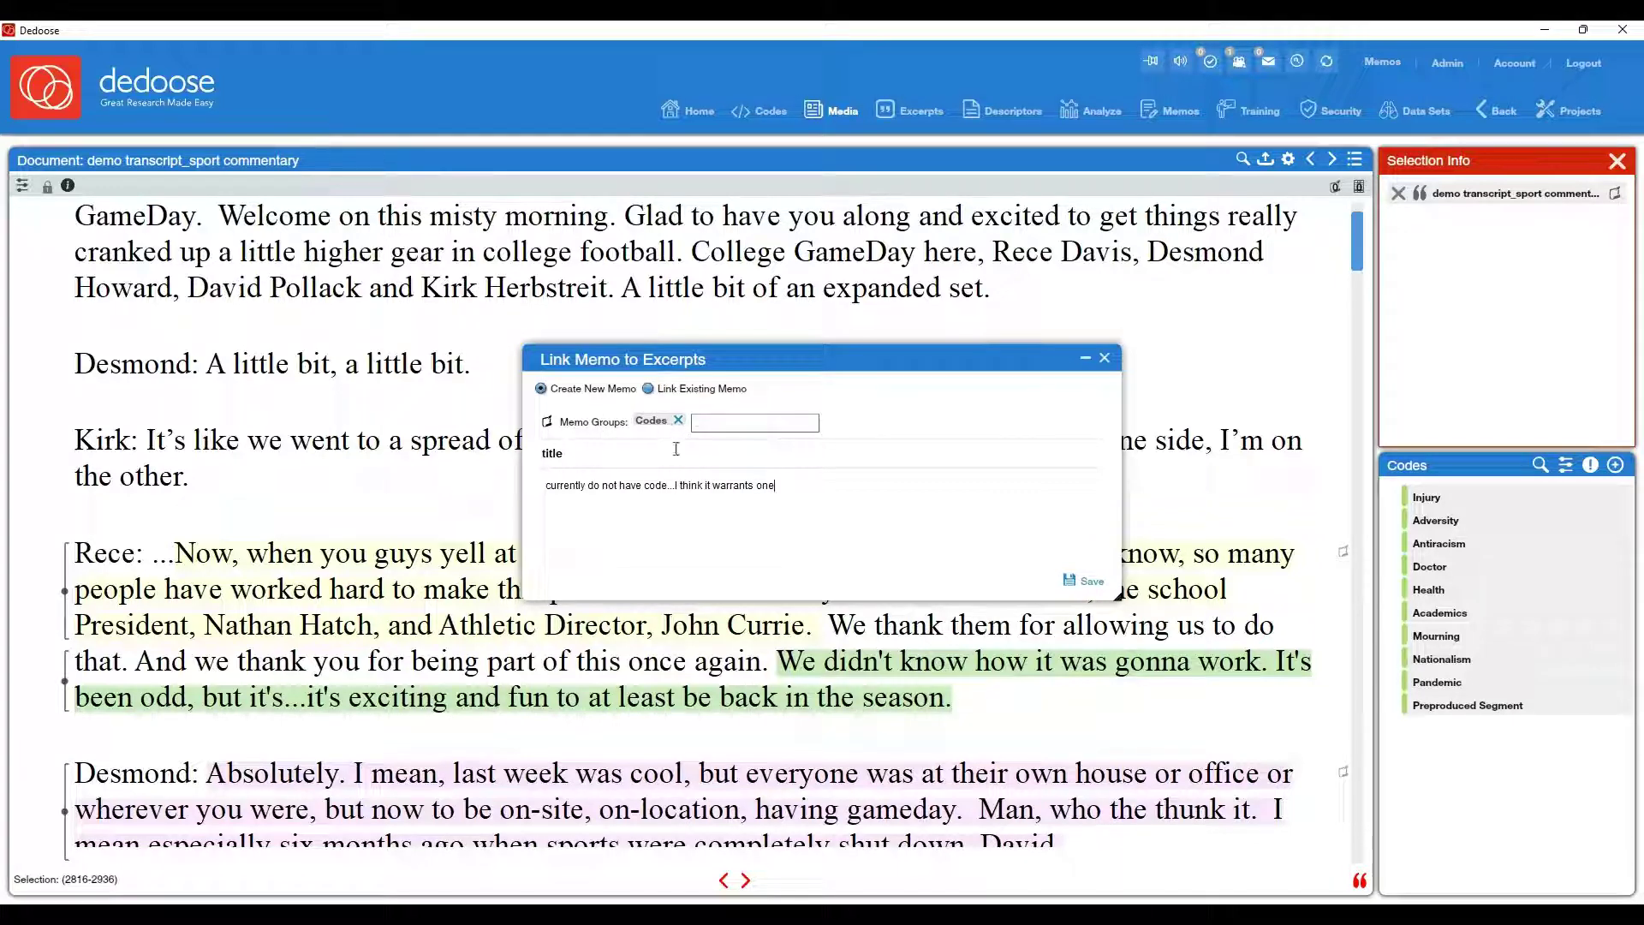
pyautogui.click(1080, 585)
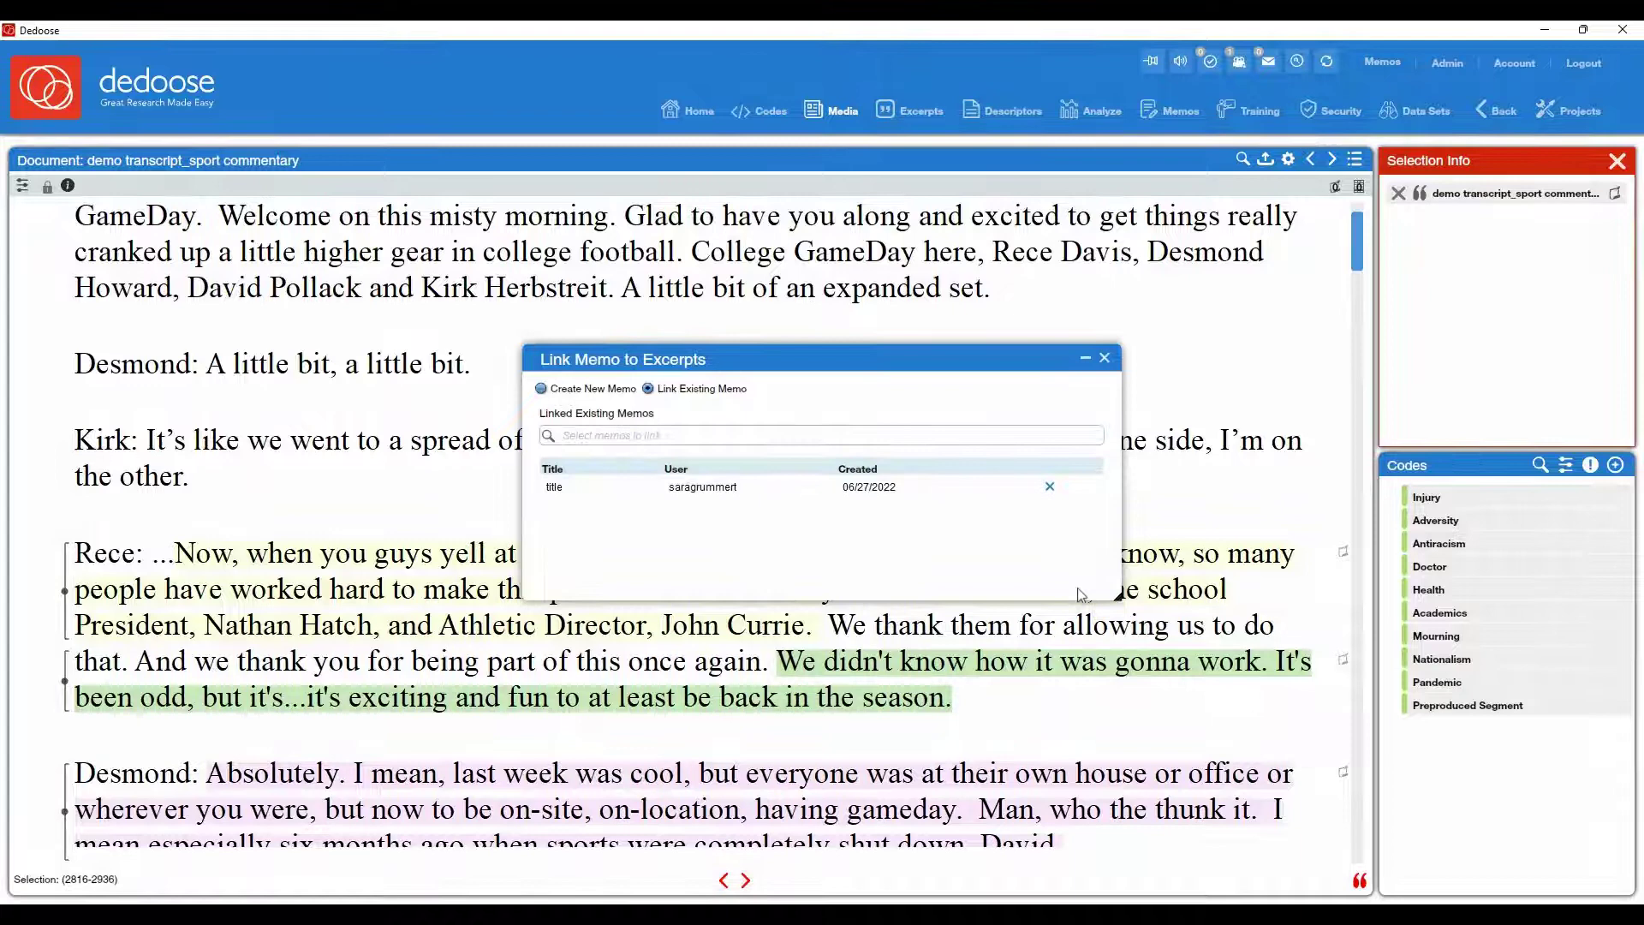
# Close the memo window and reopen a memo on the green excerpt with a cleared title.
pyautogui.click(1105, 359)
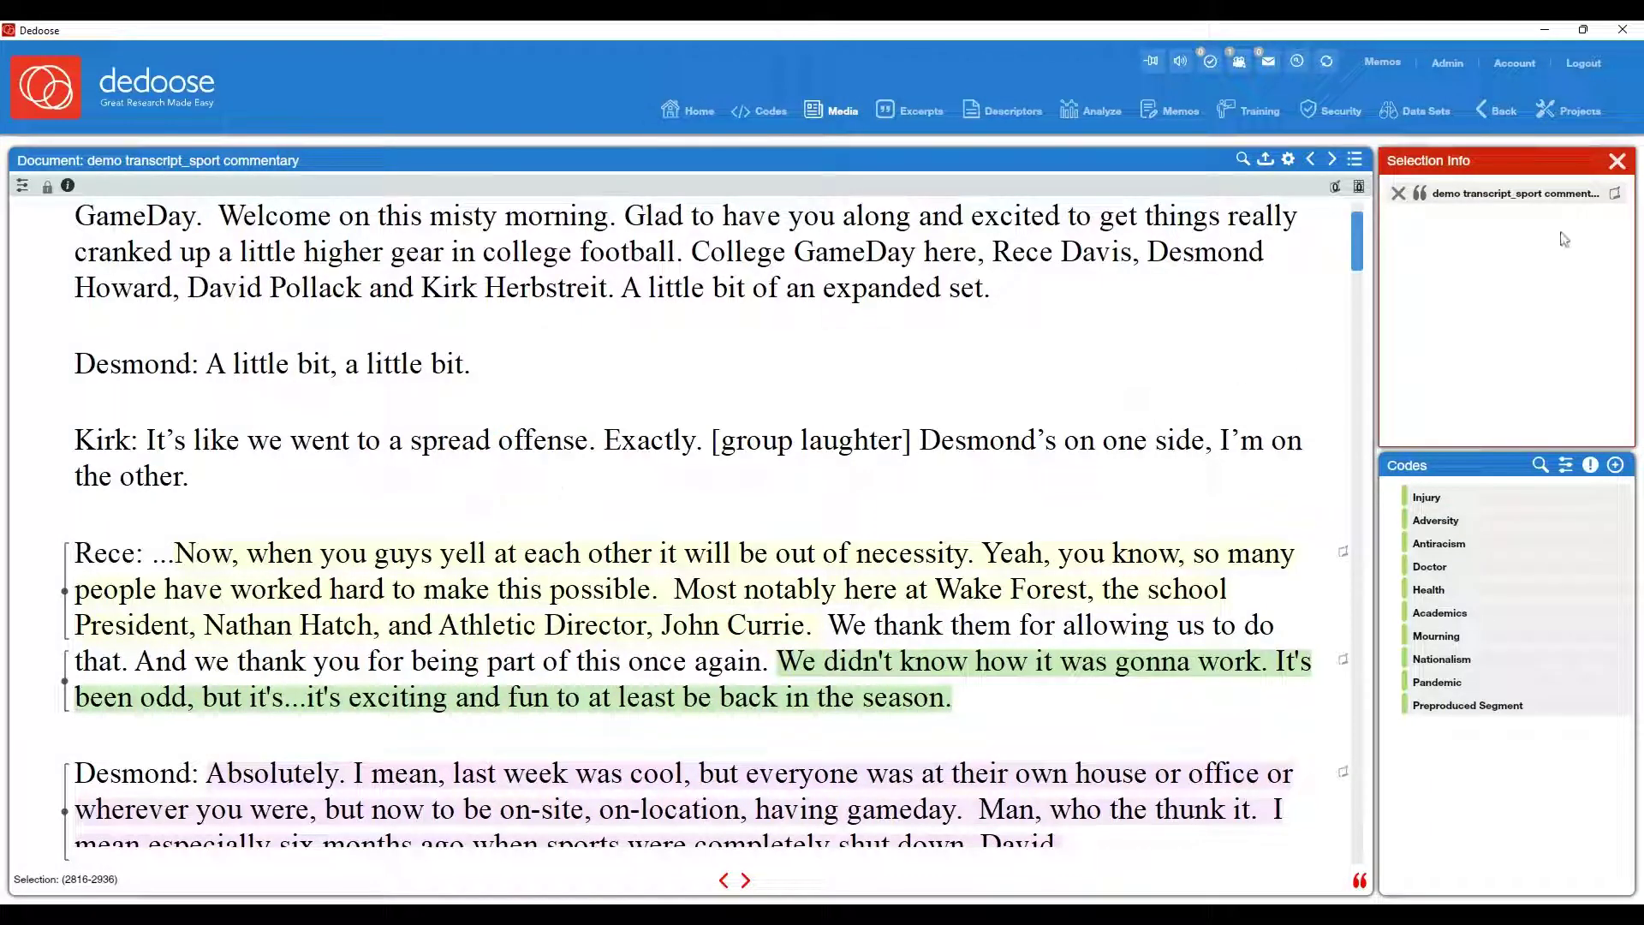
pyautogui.click(1615, 193)
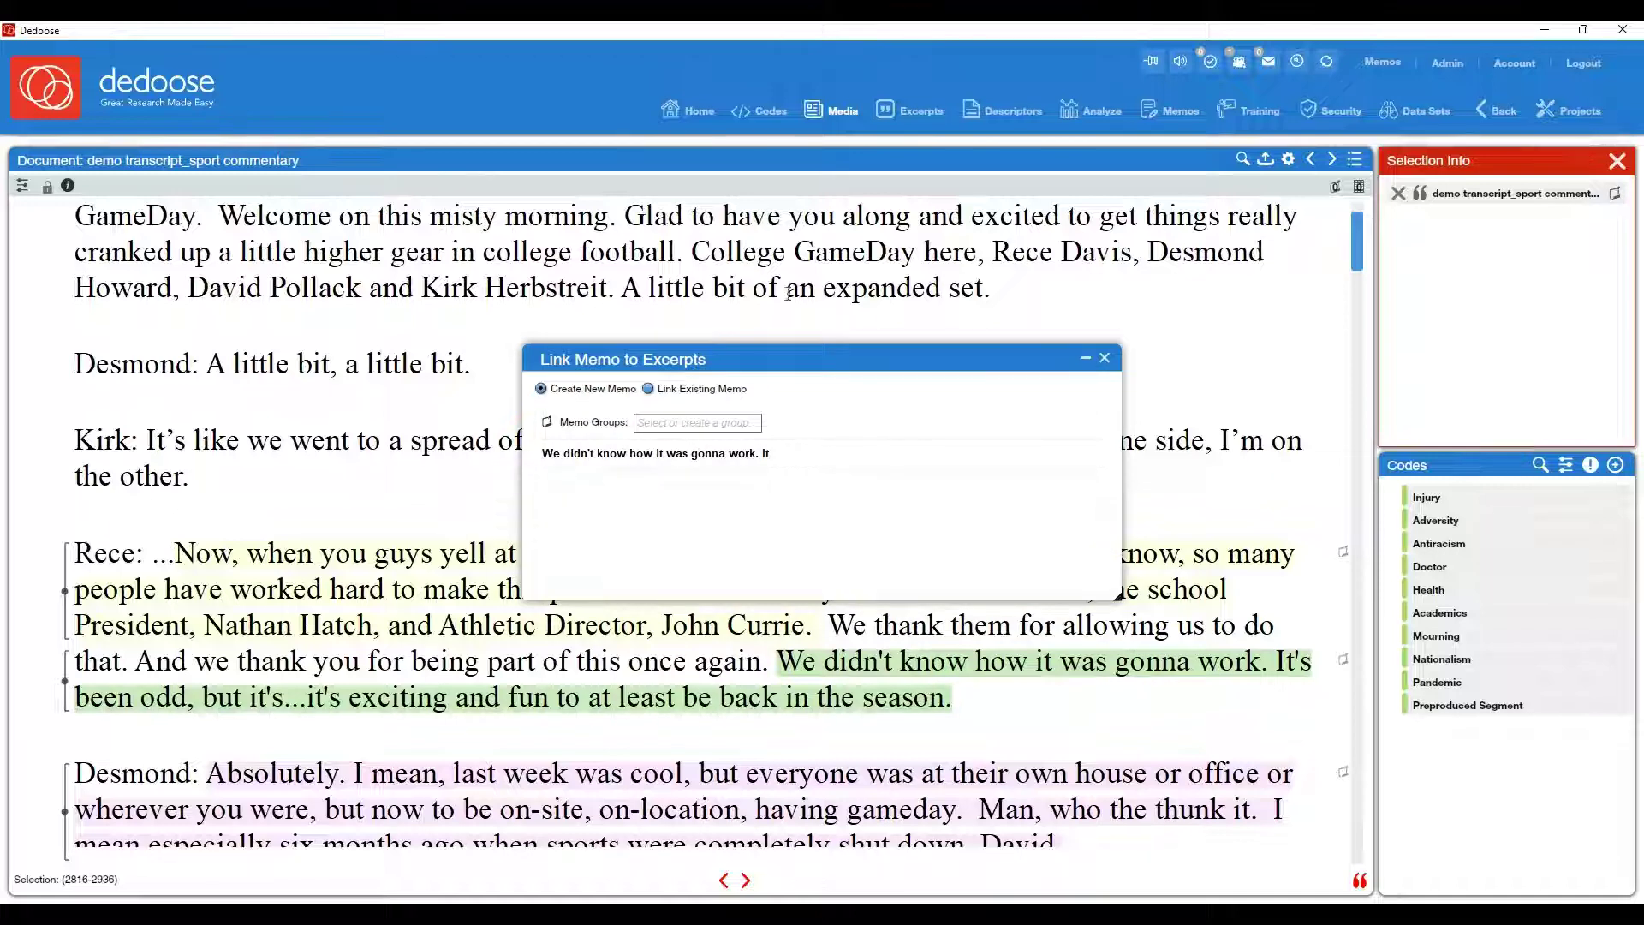
pyautogui.moveTo(771, 454); pyautogui.dragTo(546, 457)
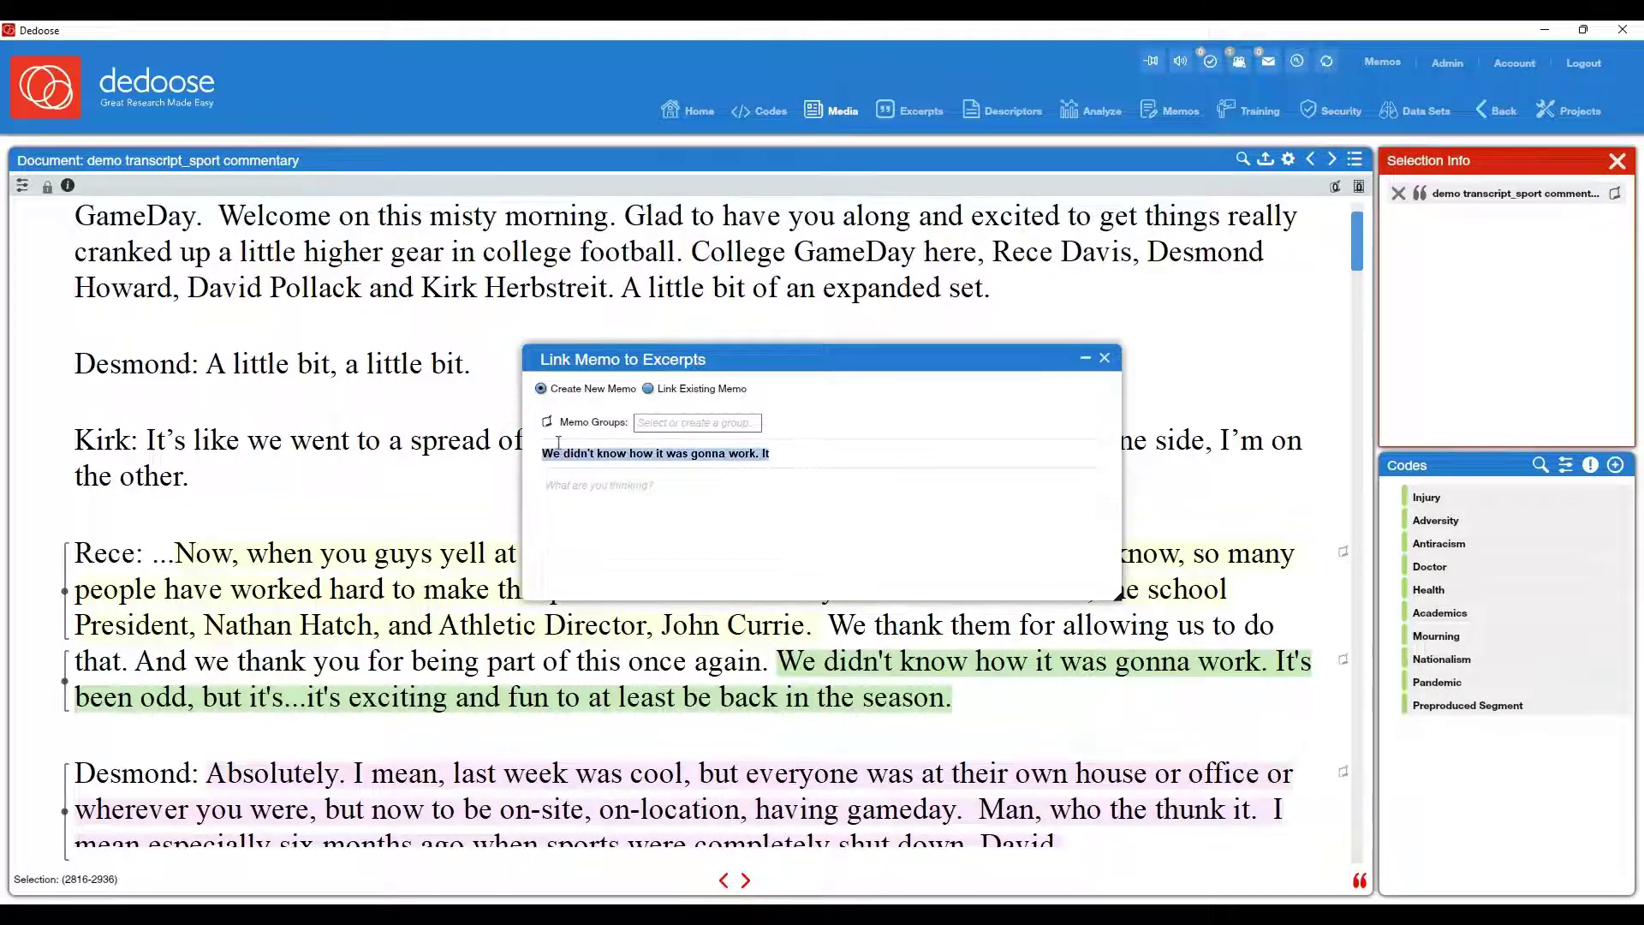
pyautogui.press('BackSpace')
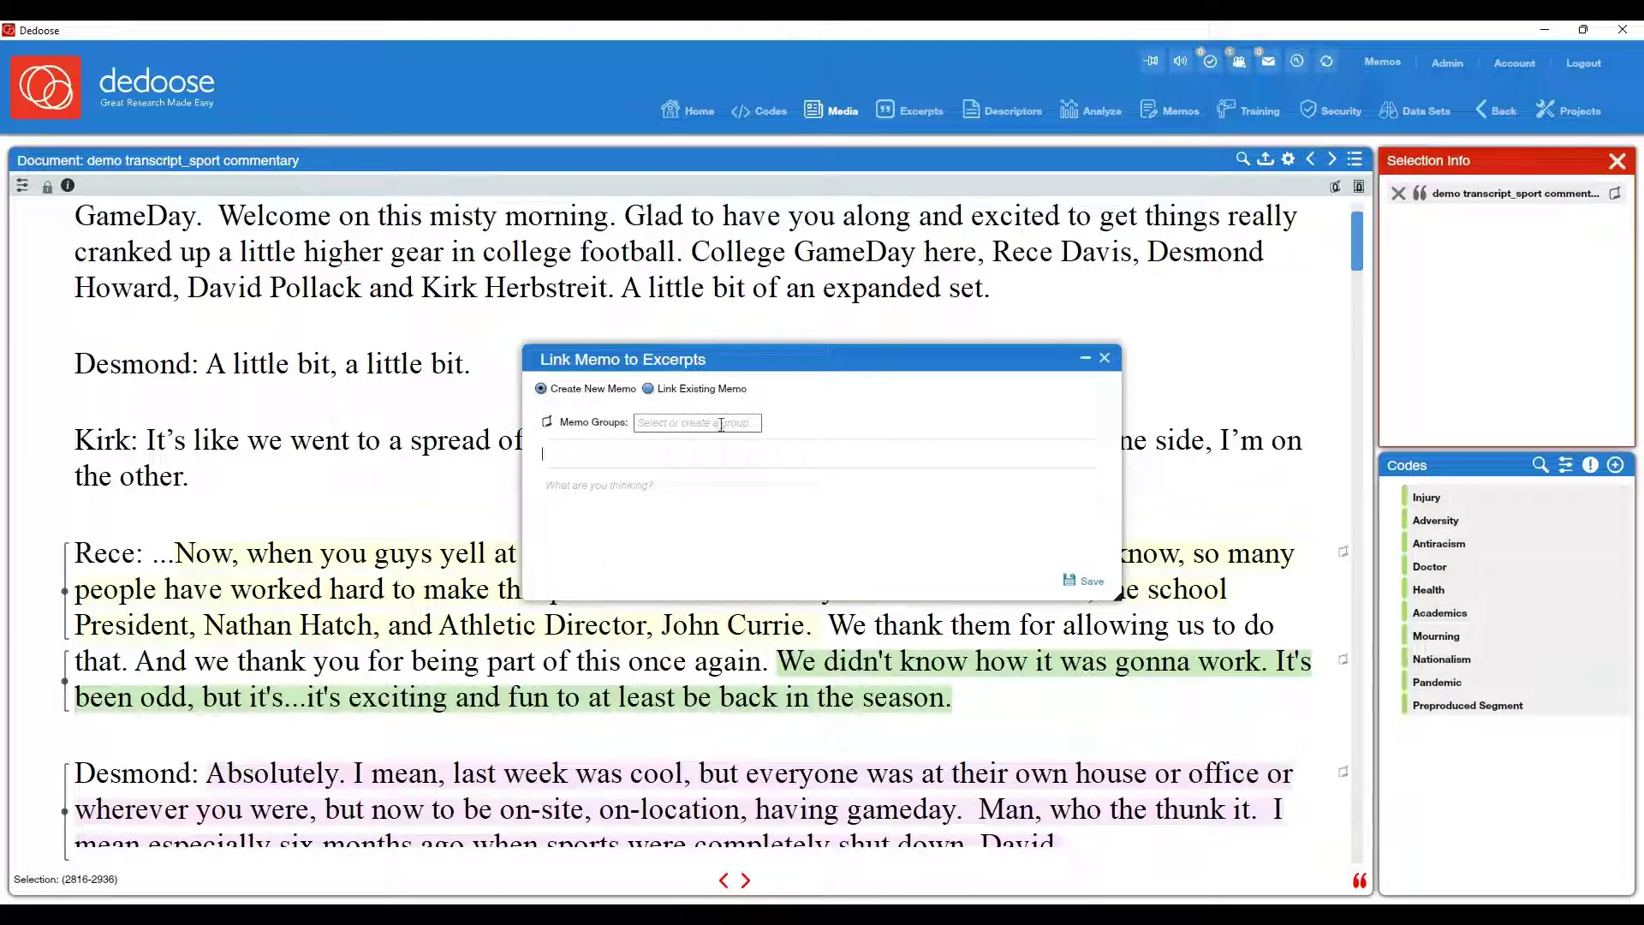
# Create the Analytical and Methods memo groups, then close the memo window.
pyautogui.click(721, 423)
pyautogui.write('A')
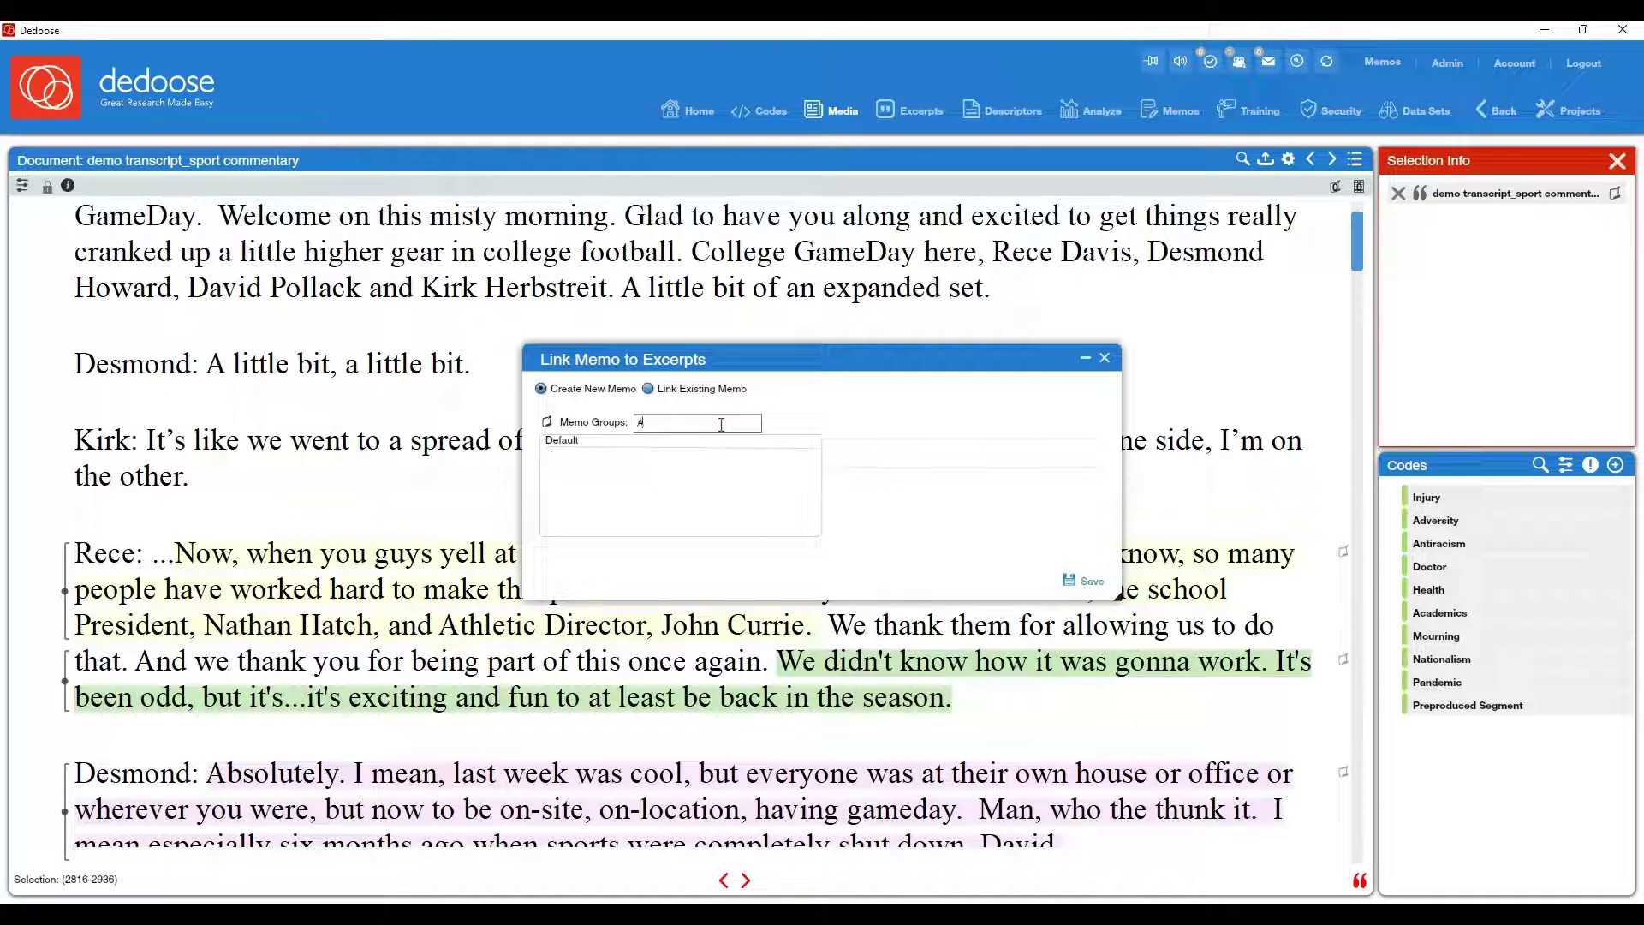
pyautogui.write('nalyti')
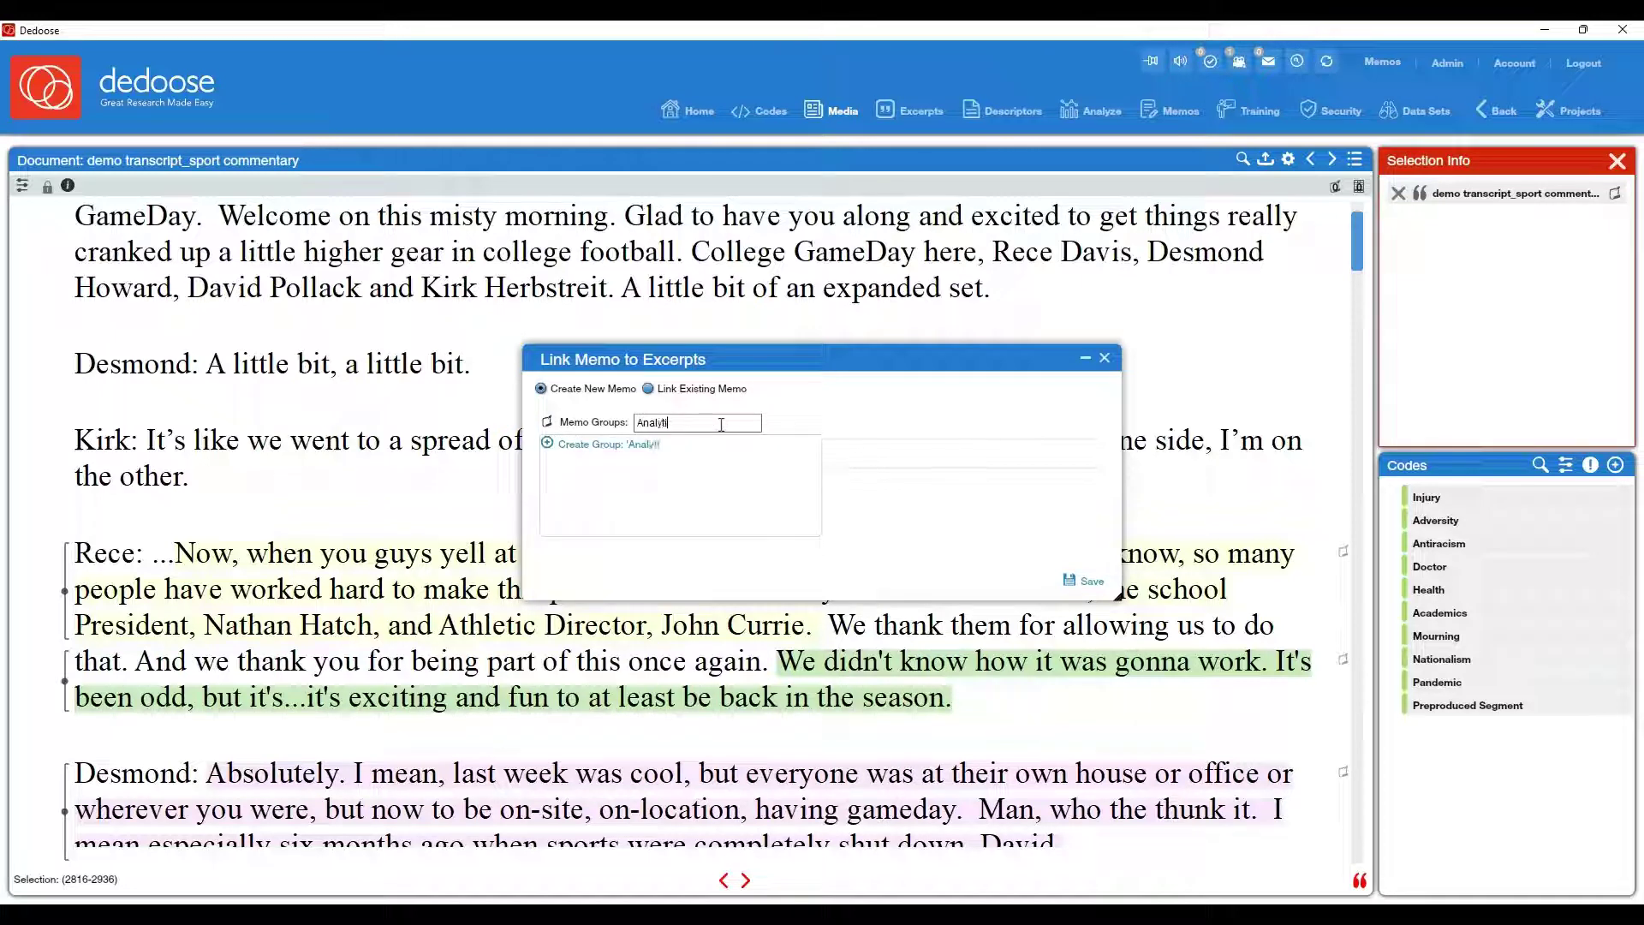
pyautogui.write('cal')
pyautogui.press('Return')
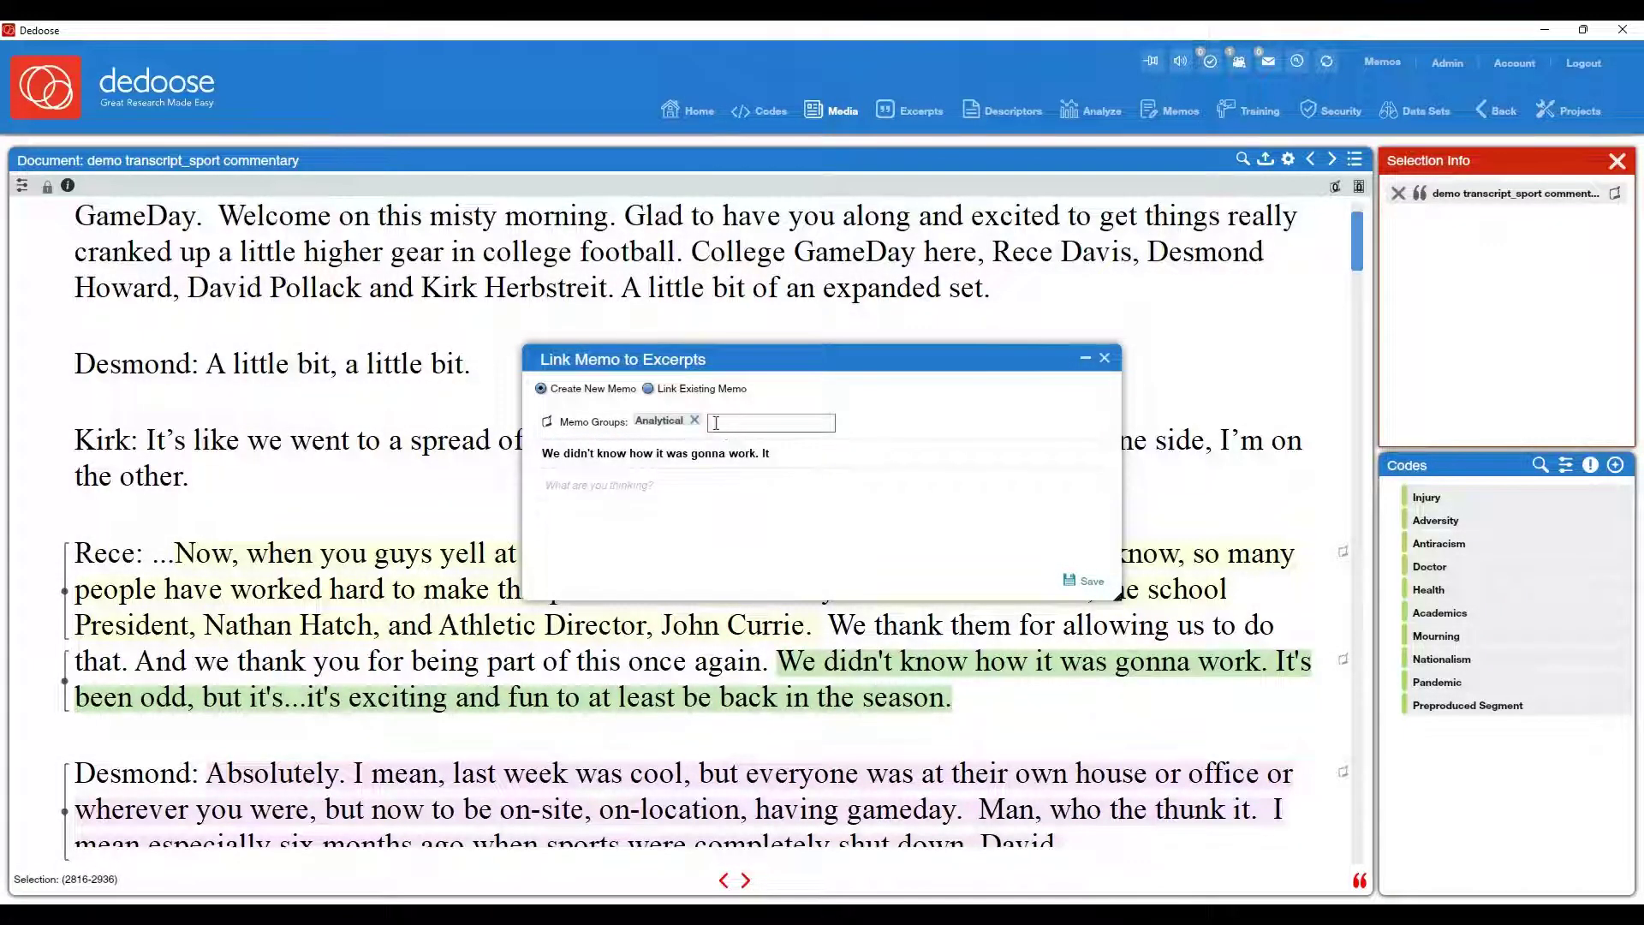
pyautogui.click(777, 426)
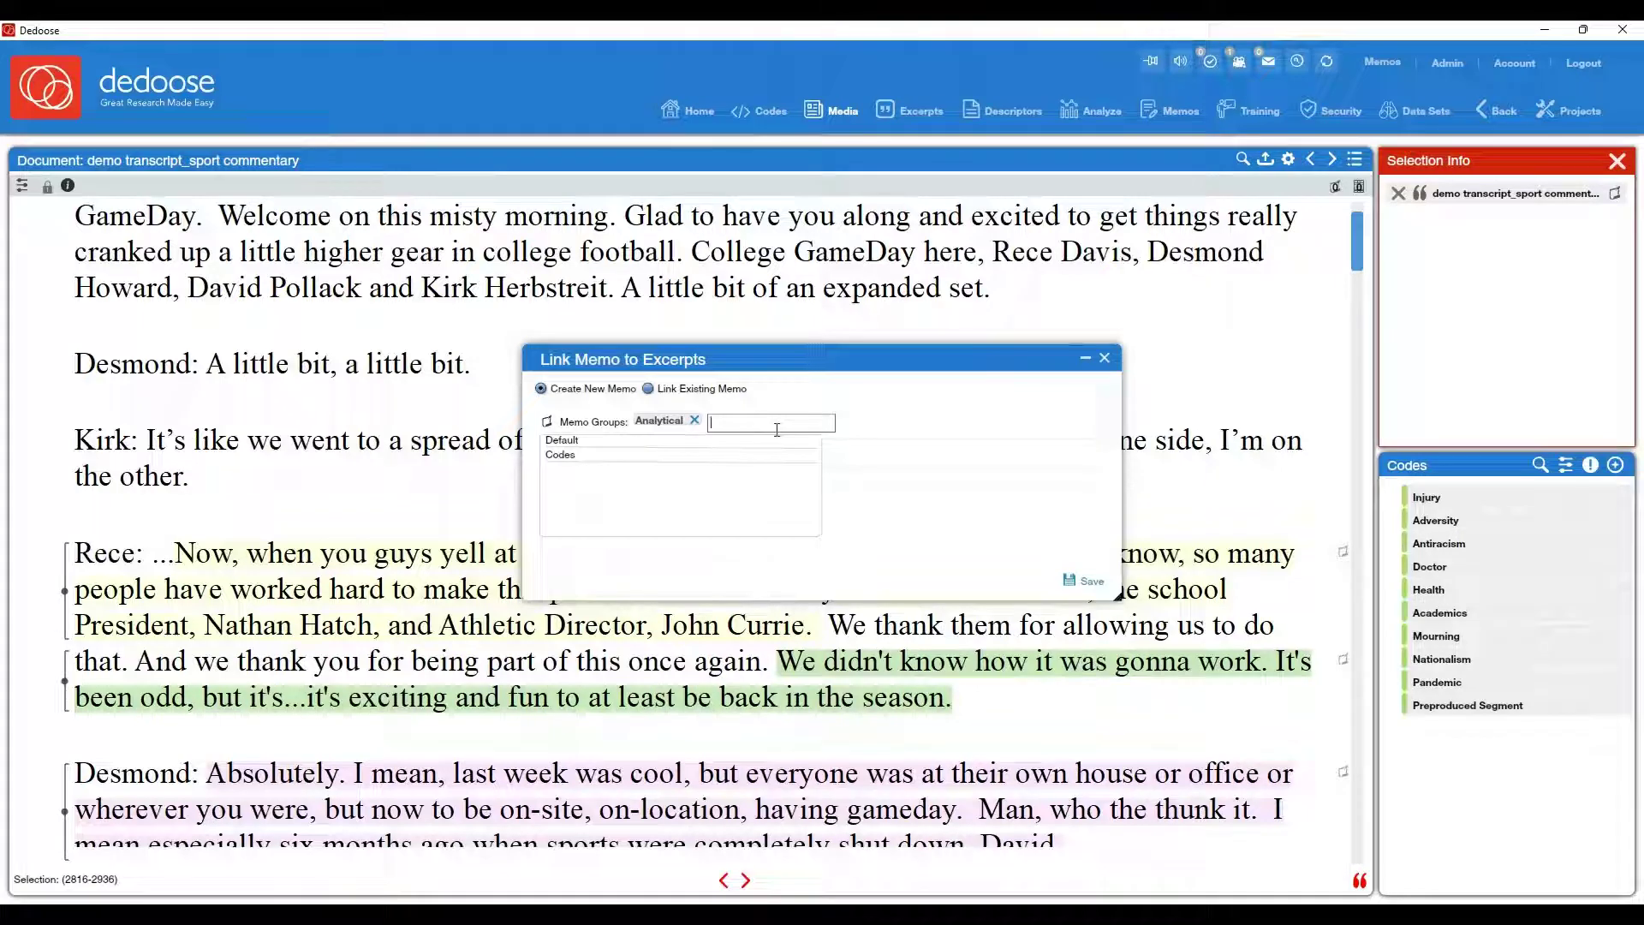
pyautogui.write('Methods')
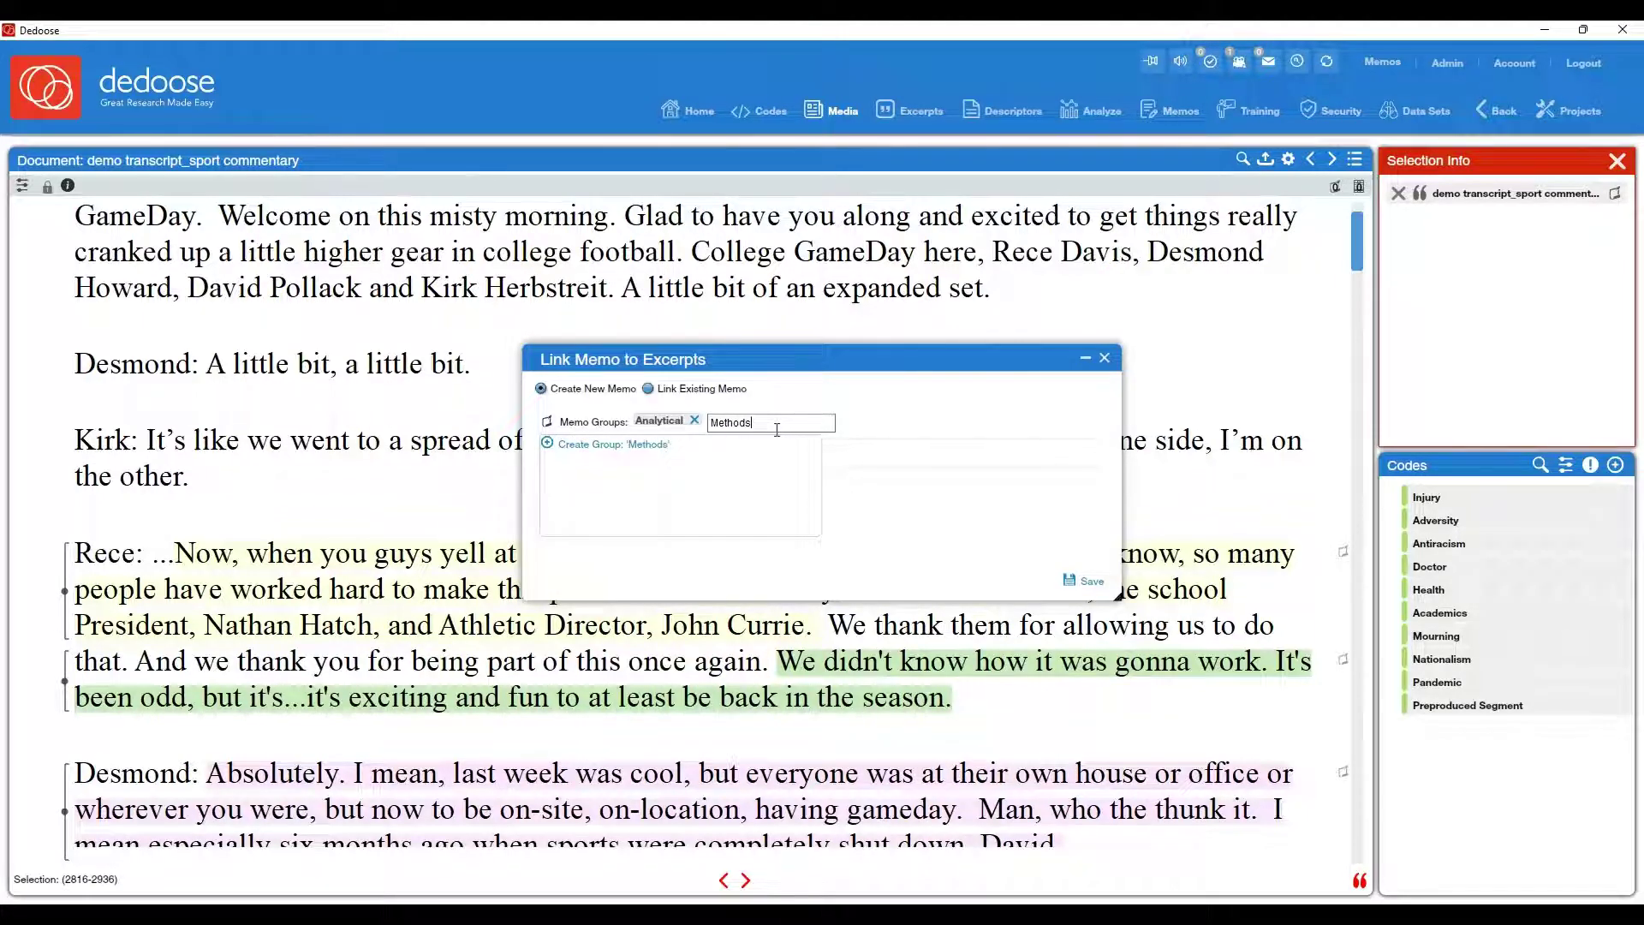
pyautogui.press('Return')
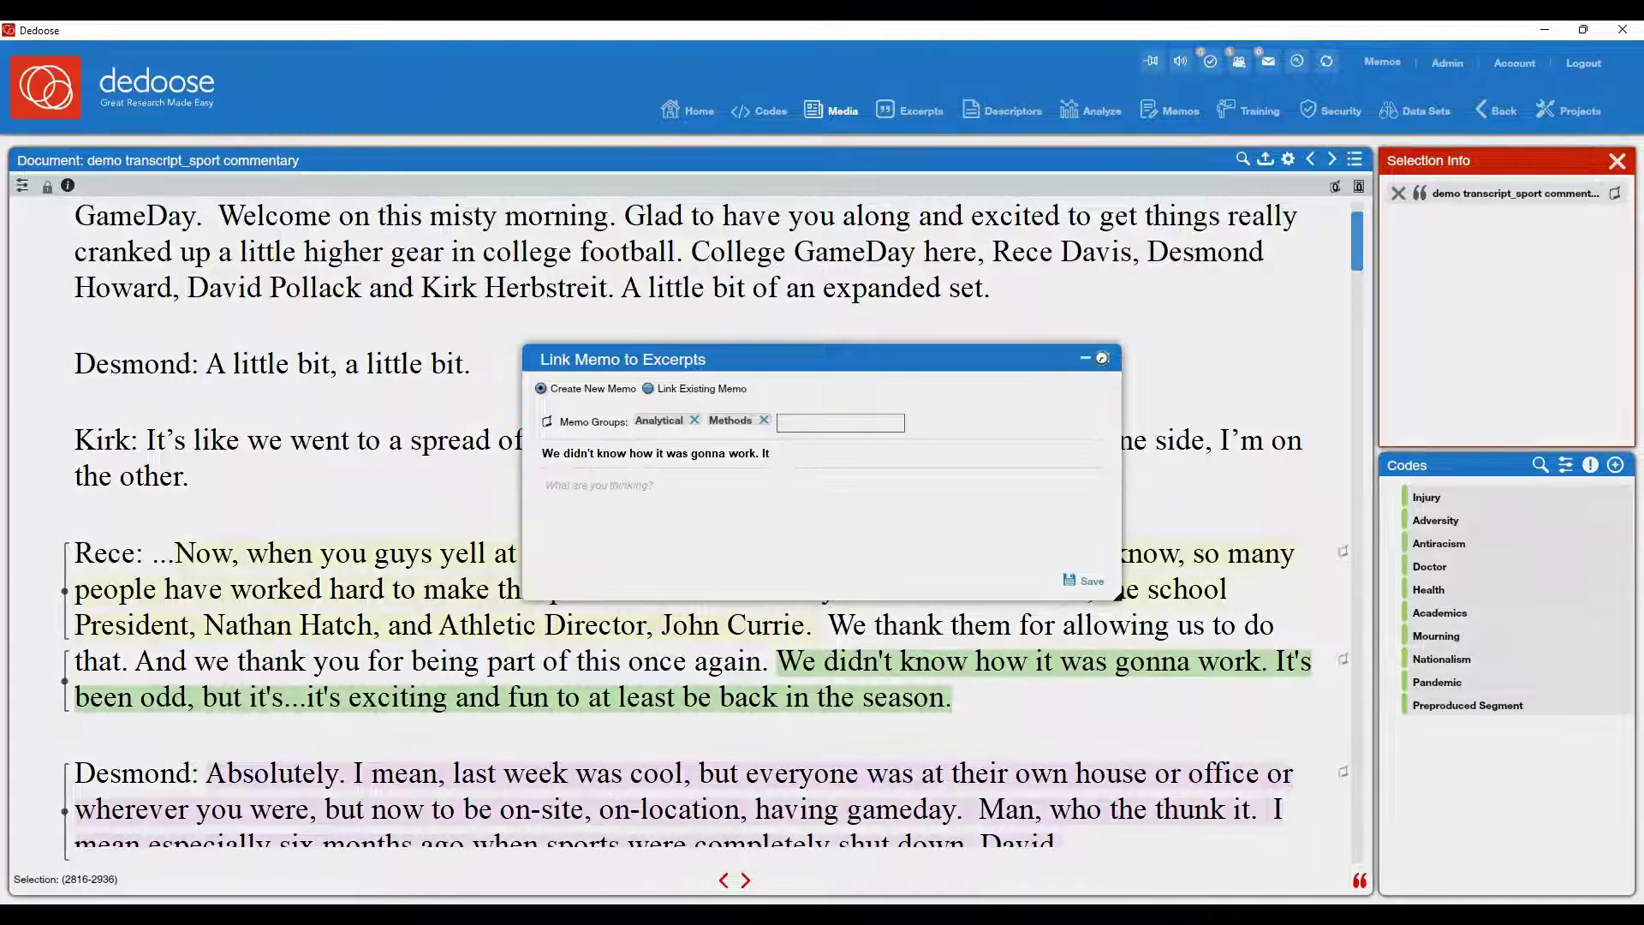
pyautogui.click(1104, 360)
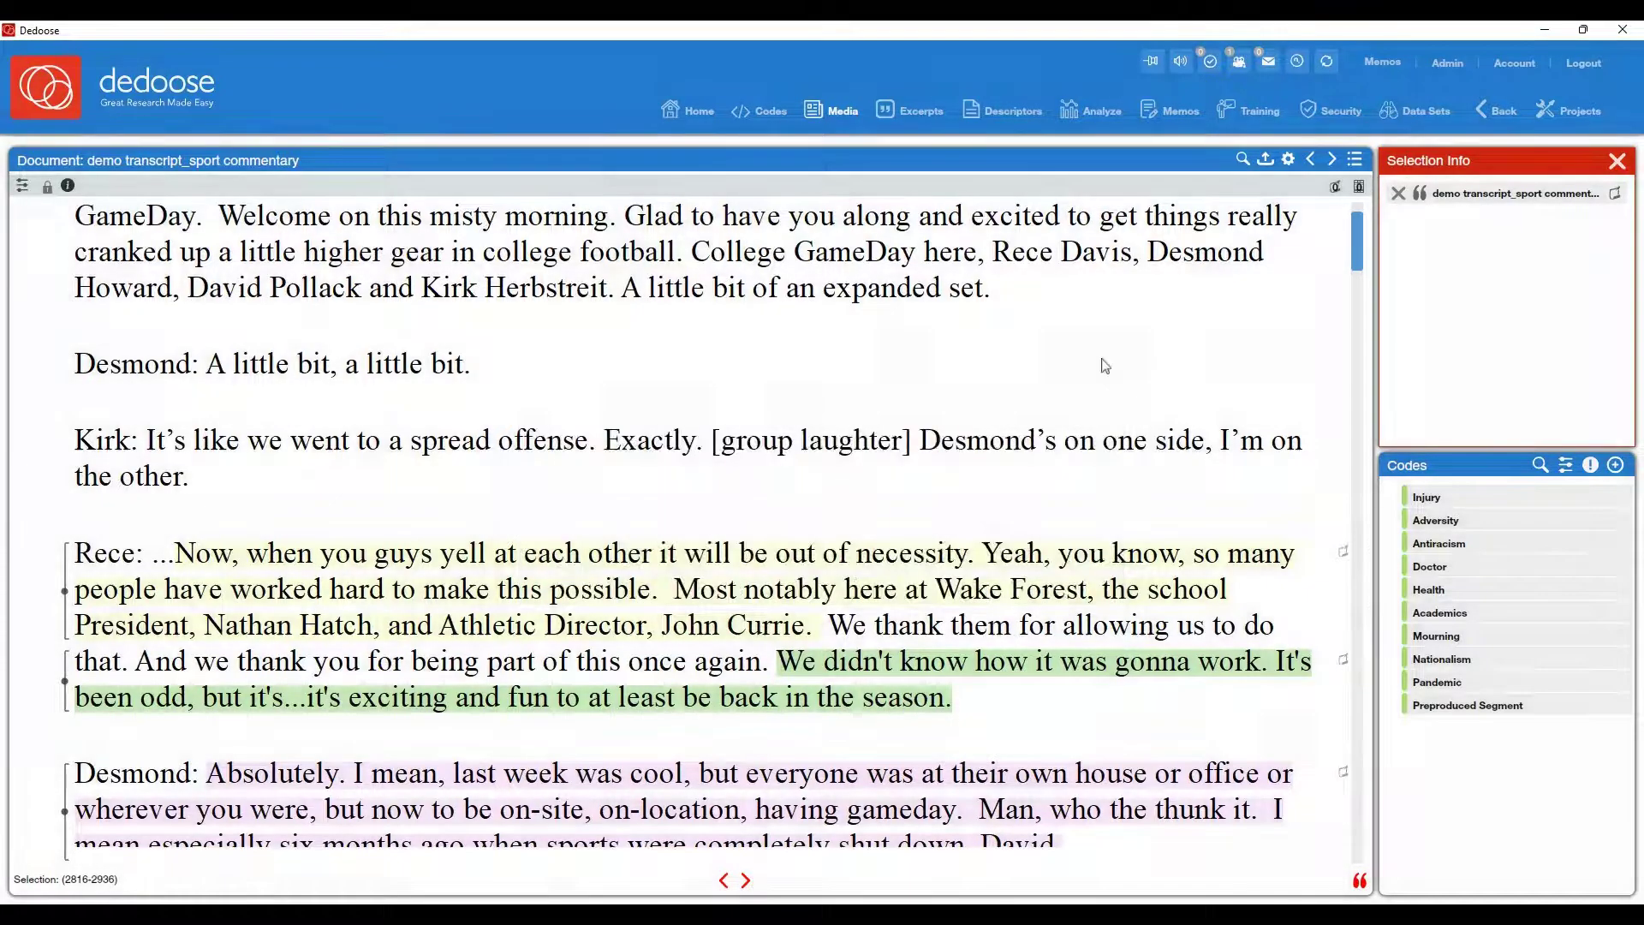
# Link a memo titled 'Overall reflective' to the whole sport commentary document and save it.
pyautogui.click(1337, 192)
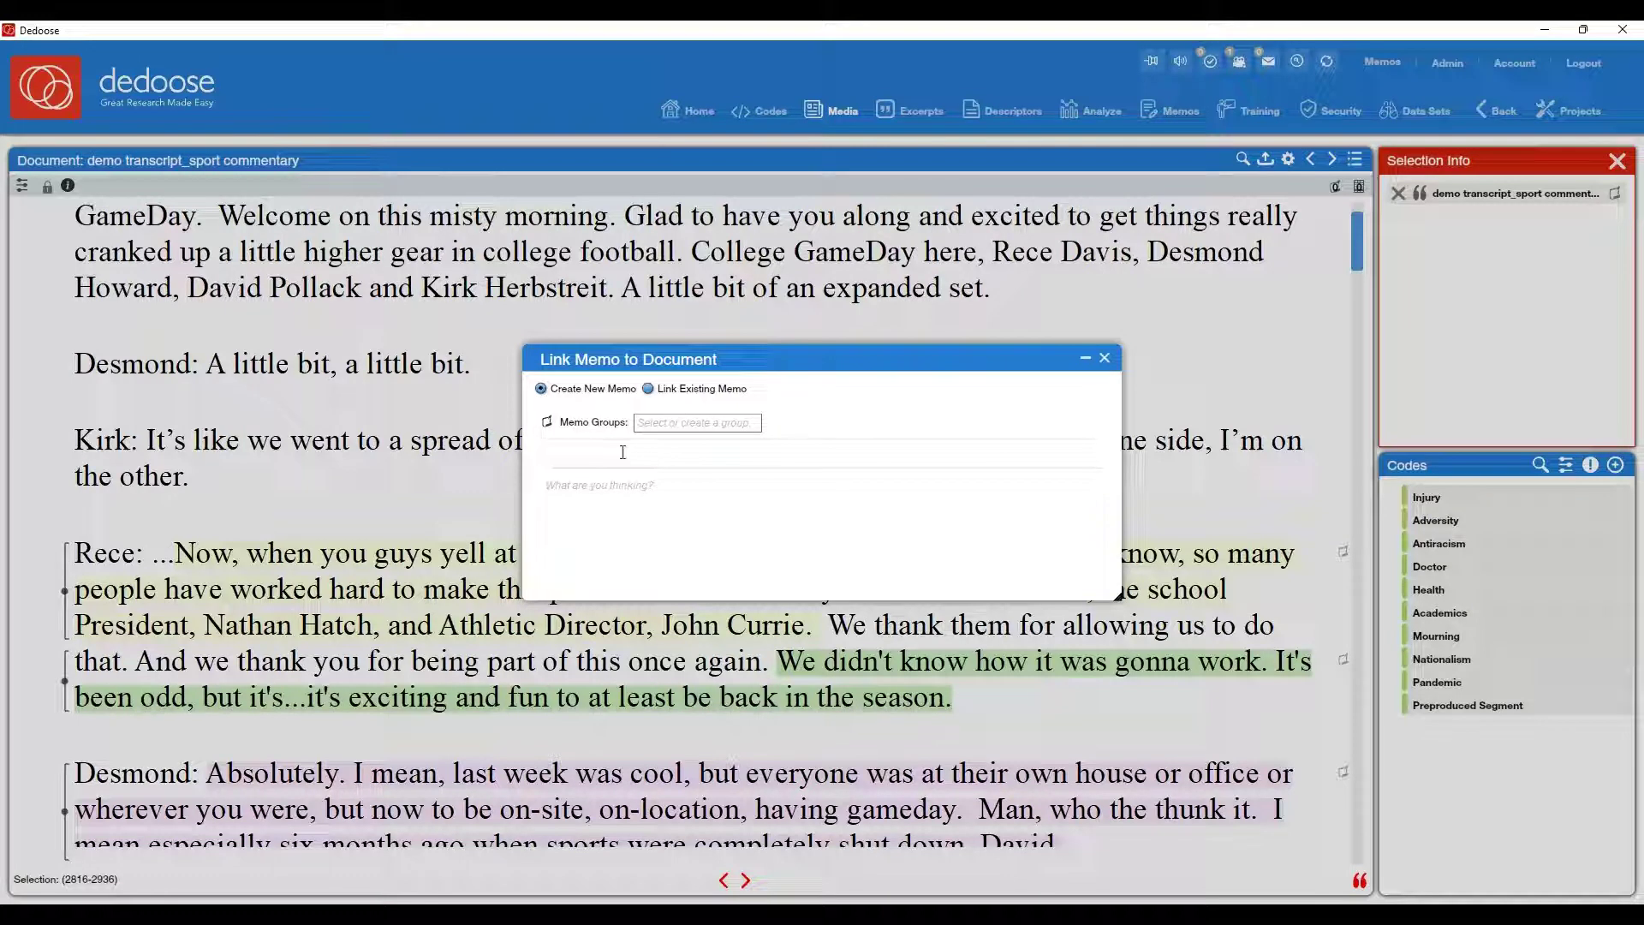
pyautogui.write('Overall reflective')
pyautogui.press('Tab')
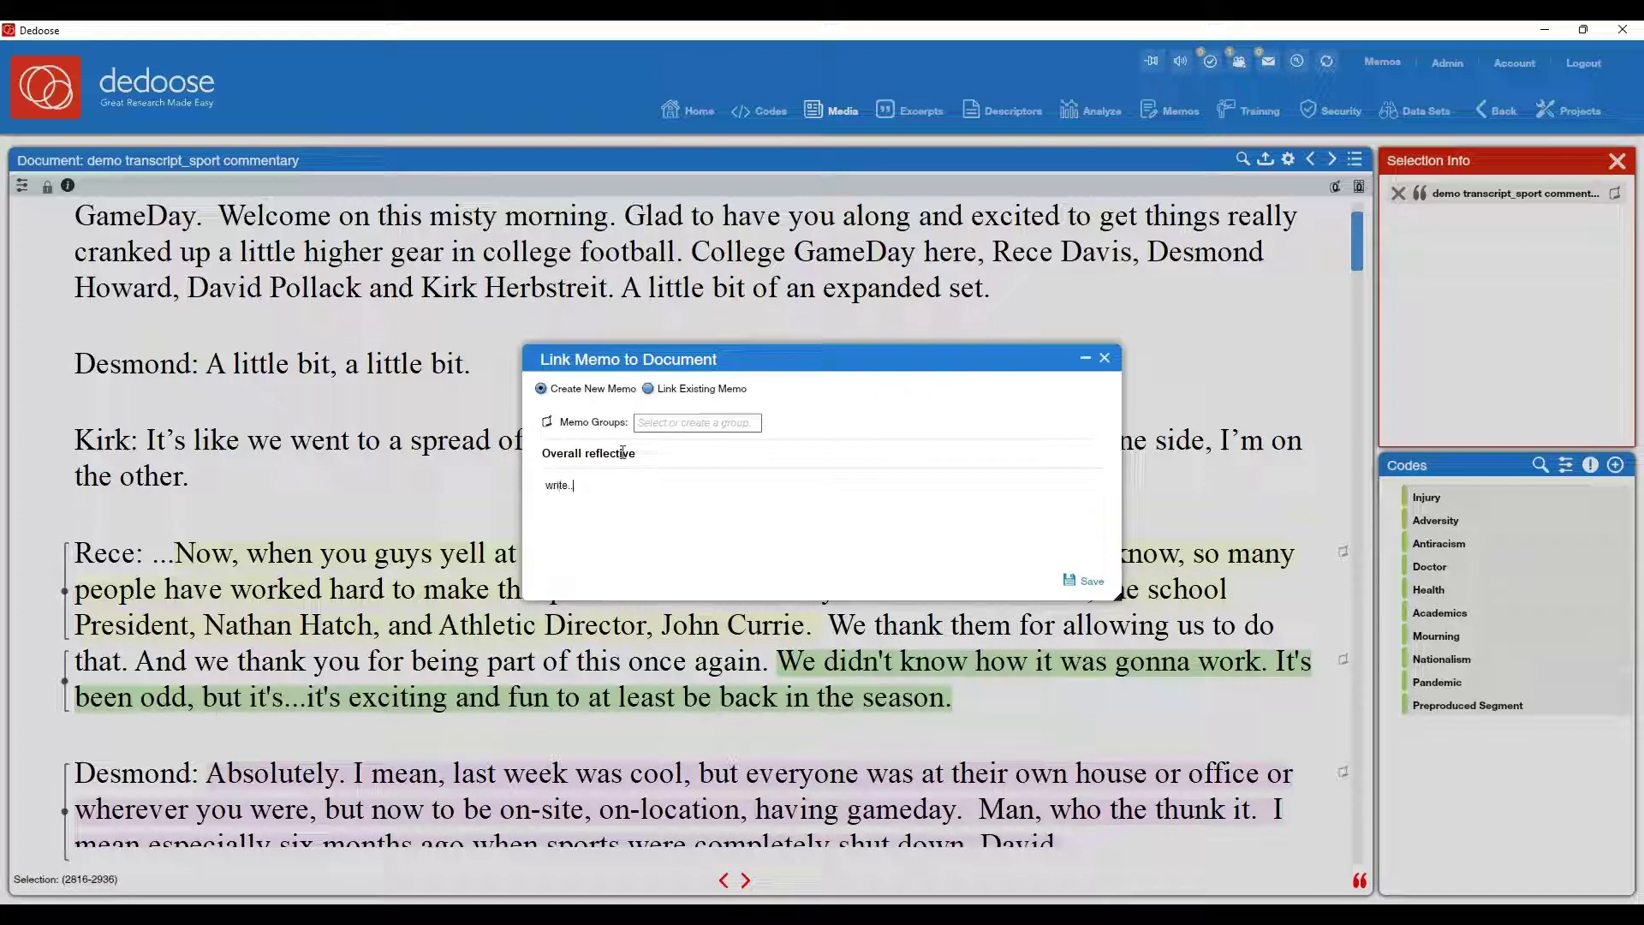
pyautogui.click(1084, 581)
pyautogui.click(1107, 359)
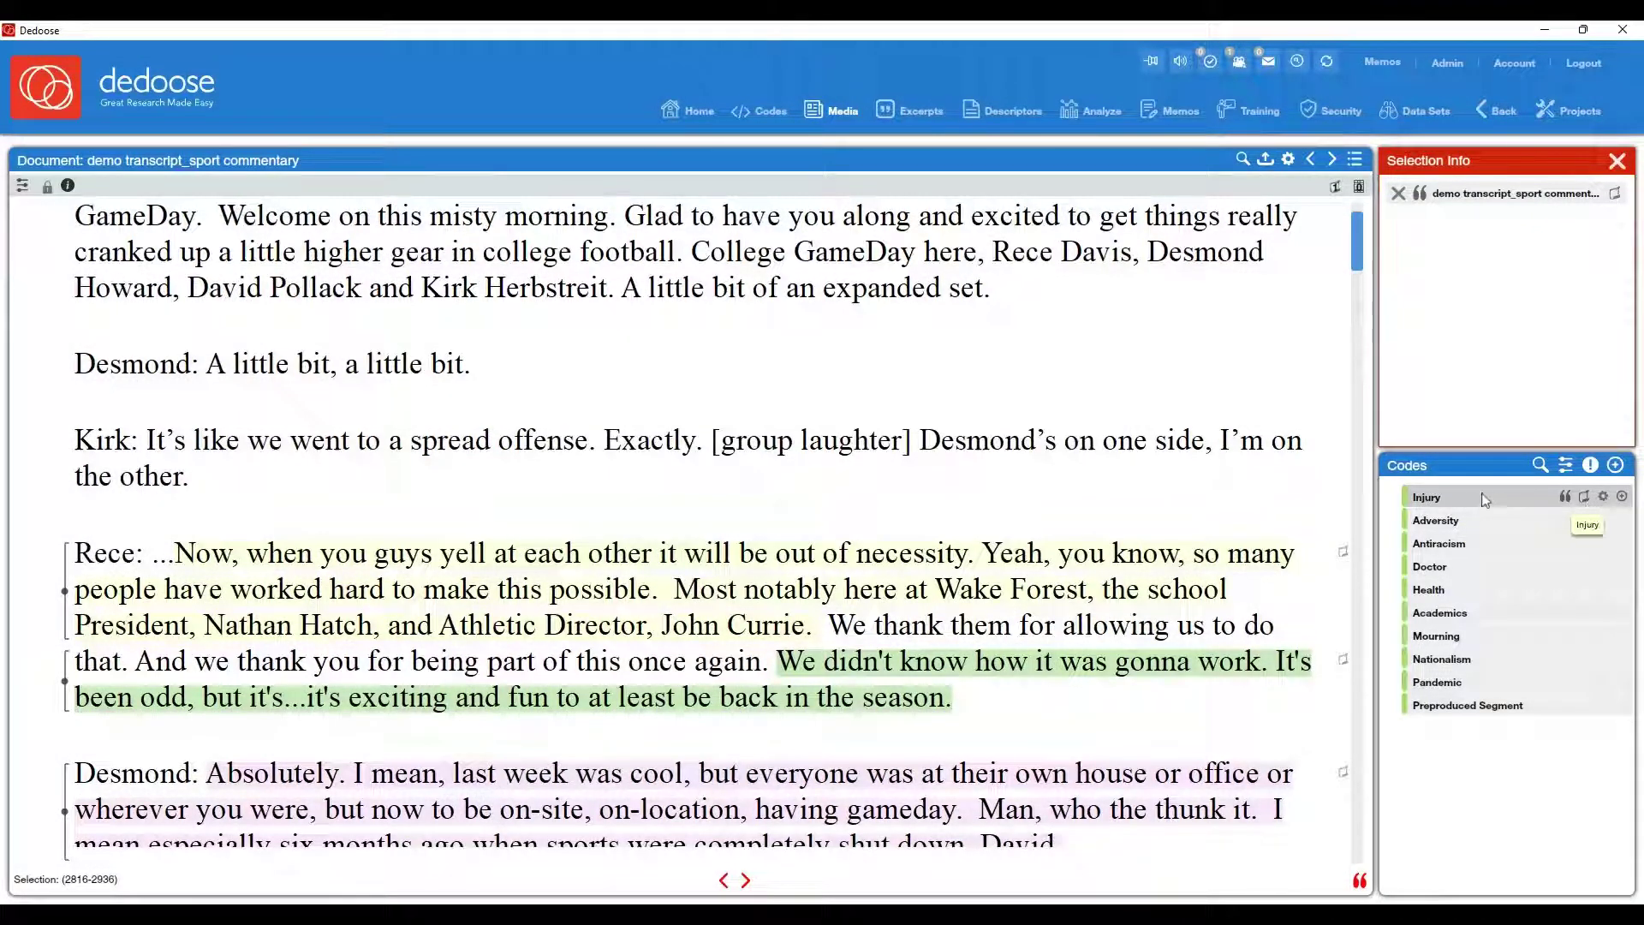
# Give the Injury code a memo titled 'code memo' with body 'write...', and save it.
pyautogui.click(1587, 498)
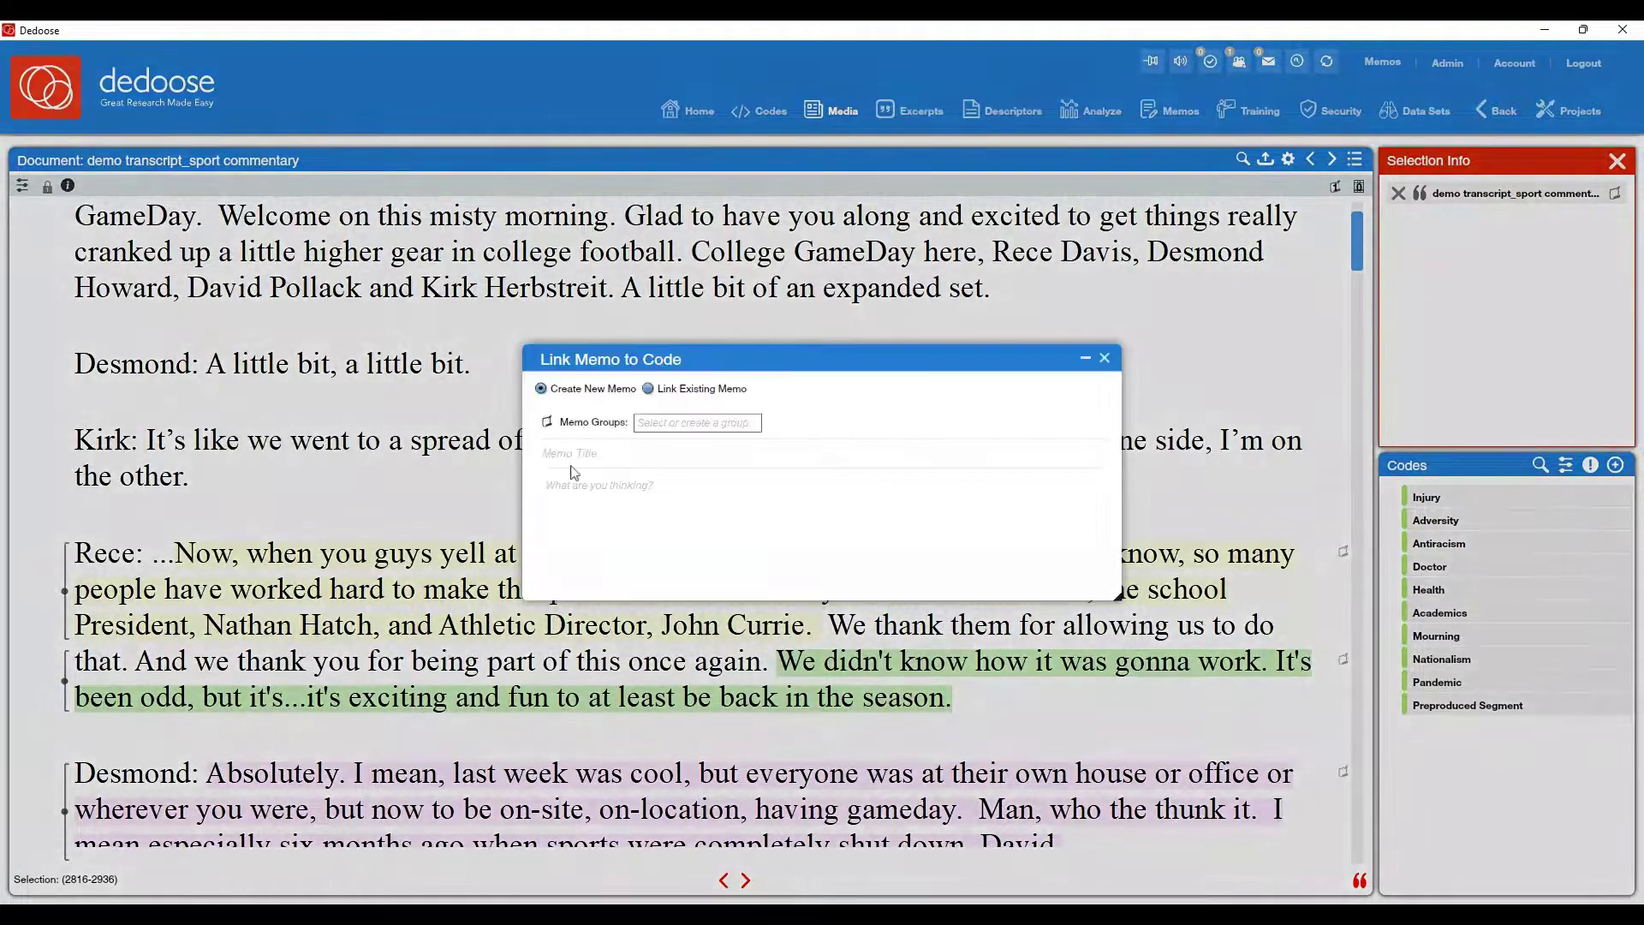
pyautogui.click(583, 456)
pyautogui.write('cod')
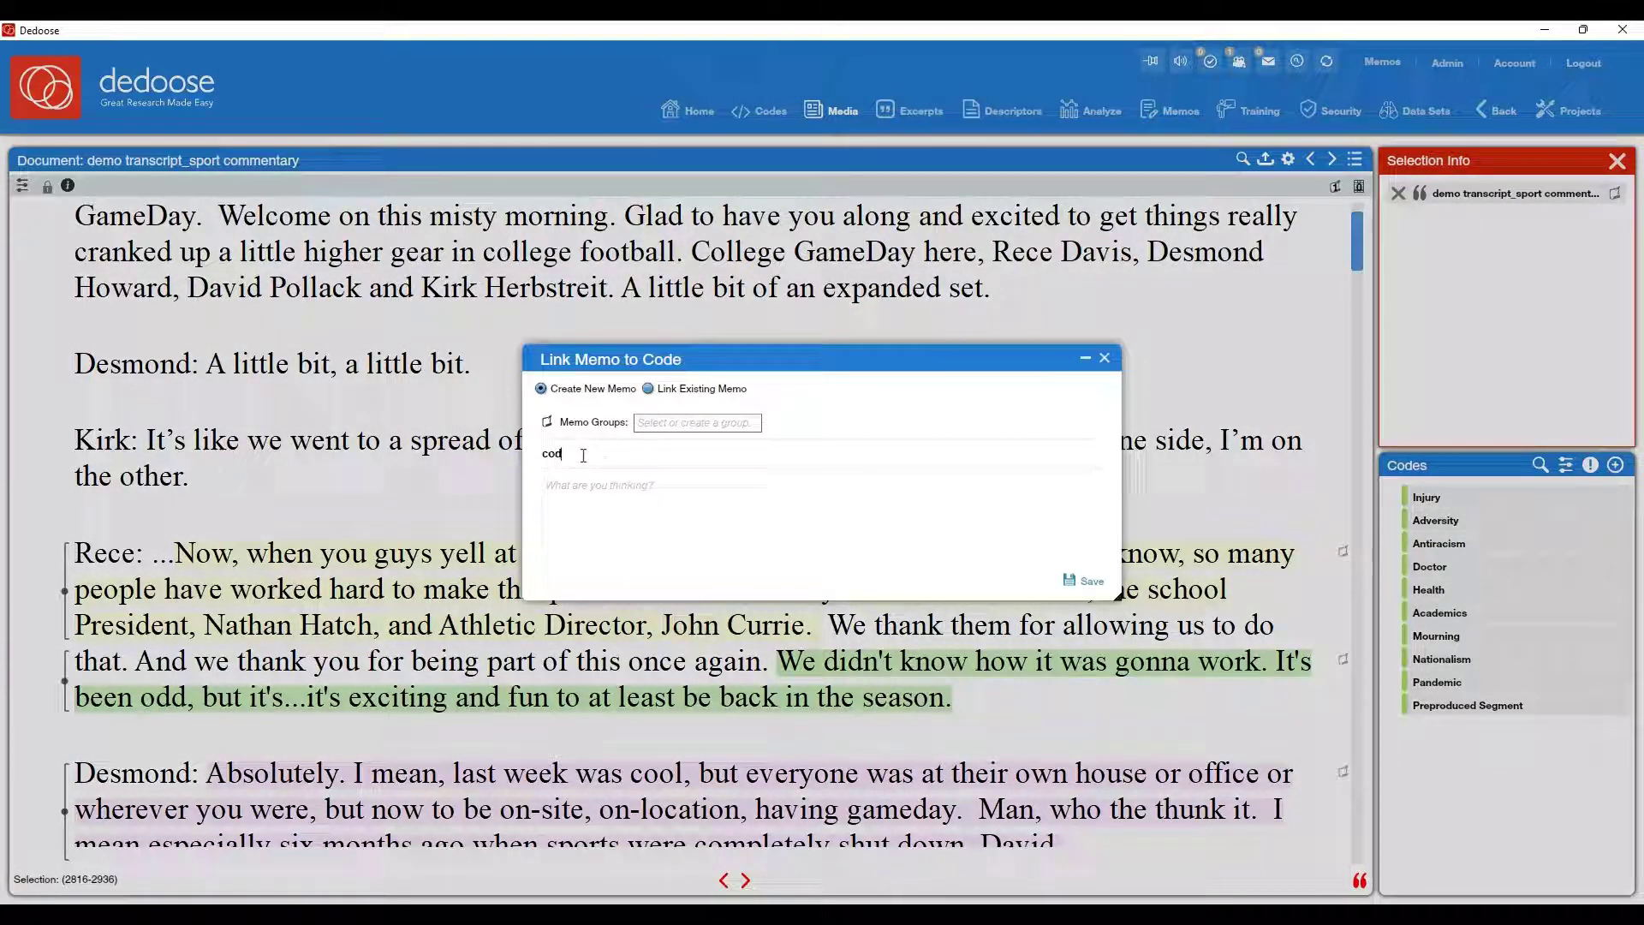
pyautogui.write('e memo')
pyautogui.press('Tab')
pyautogui.write('write.')
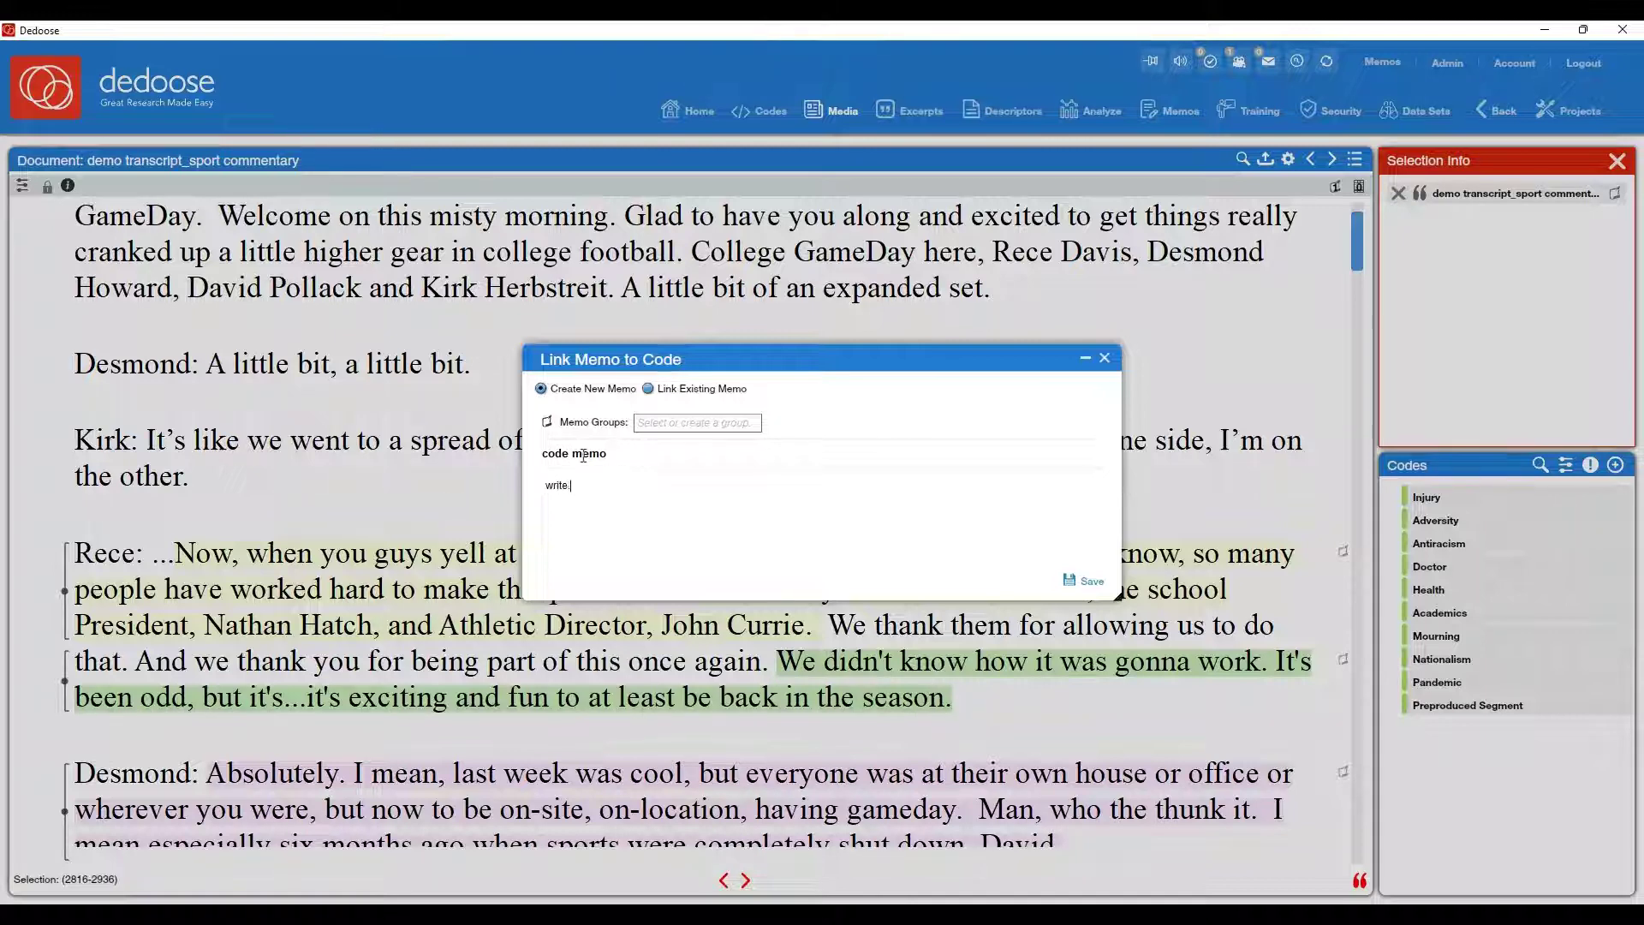
pyautogui.write('..')
pyautogui.click(1088, 582)
pyautogui.click(1105, 360)
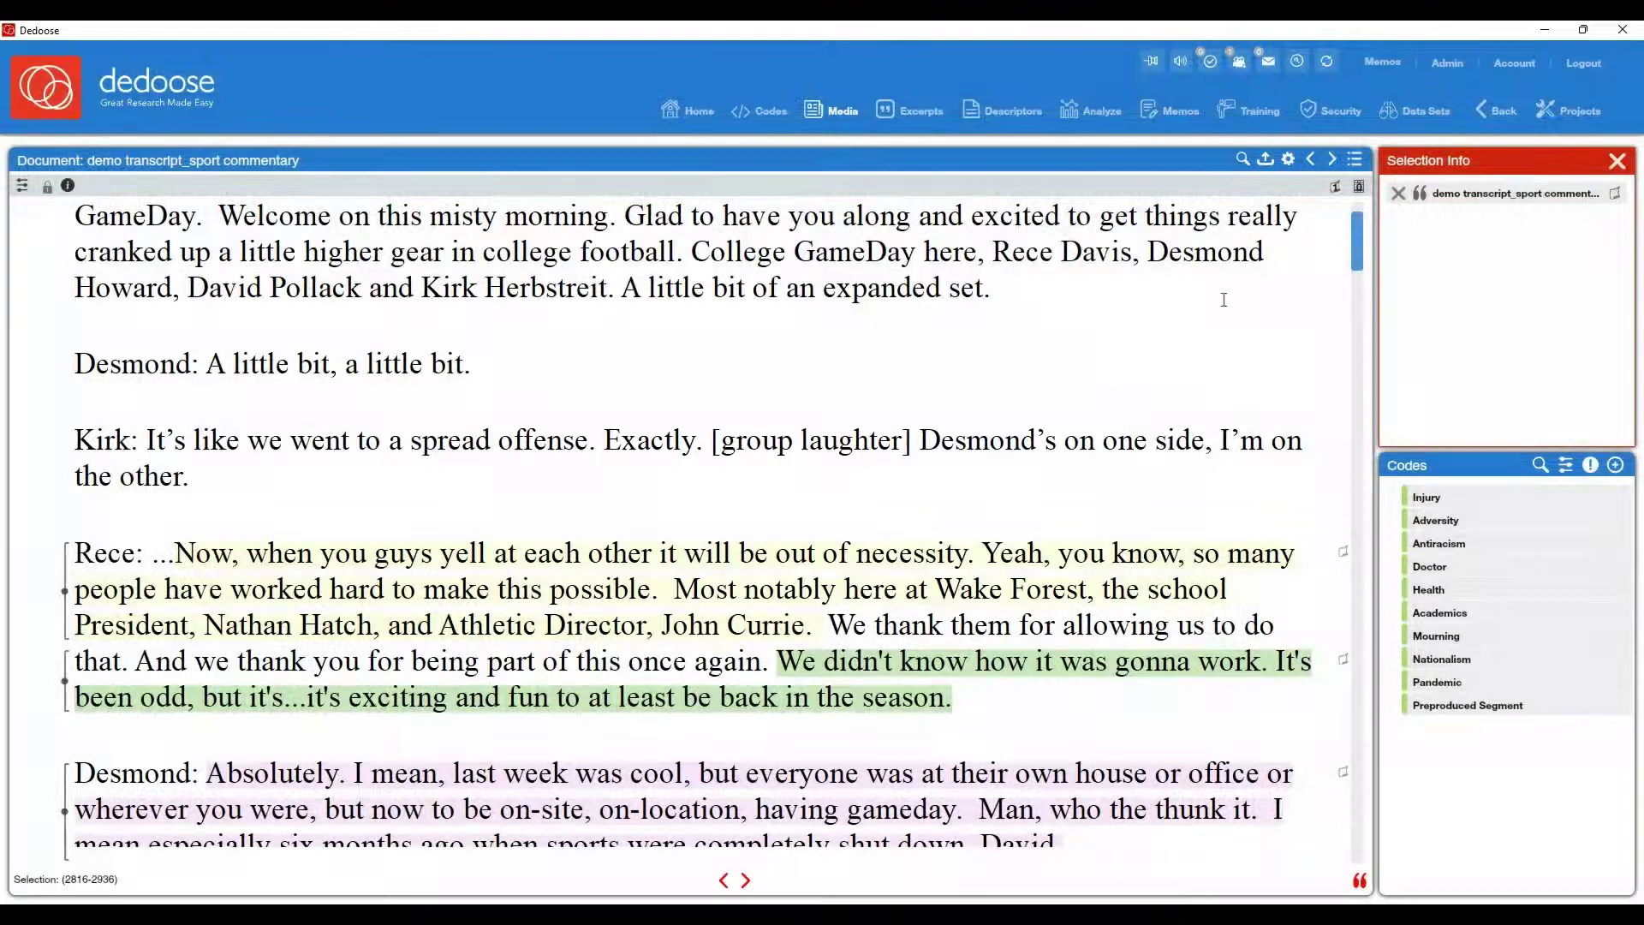
# Open the Memos workspace, switch to grid view, and keep sorting by Date Created.
pyautogui.click(1179, 115)
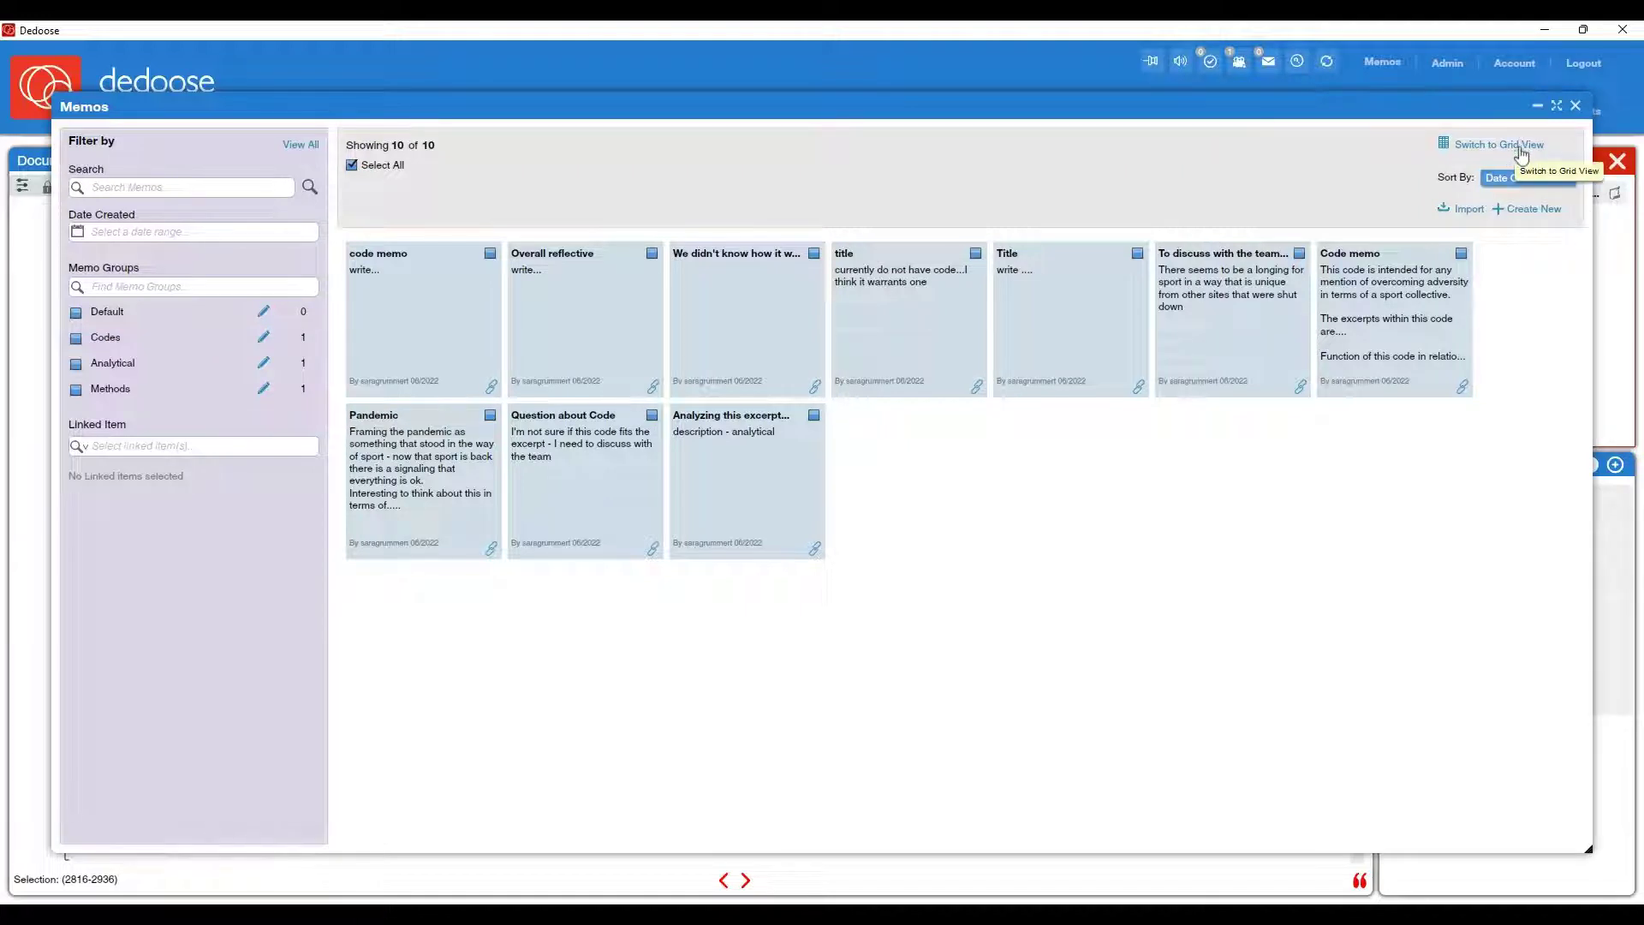
pyautogui.click(1522, 155)
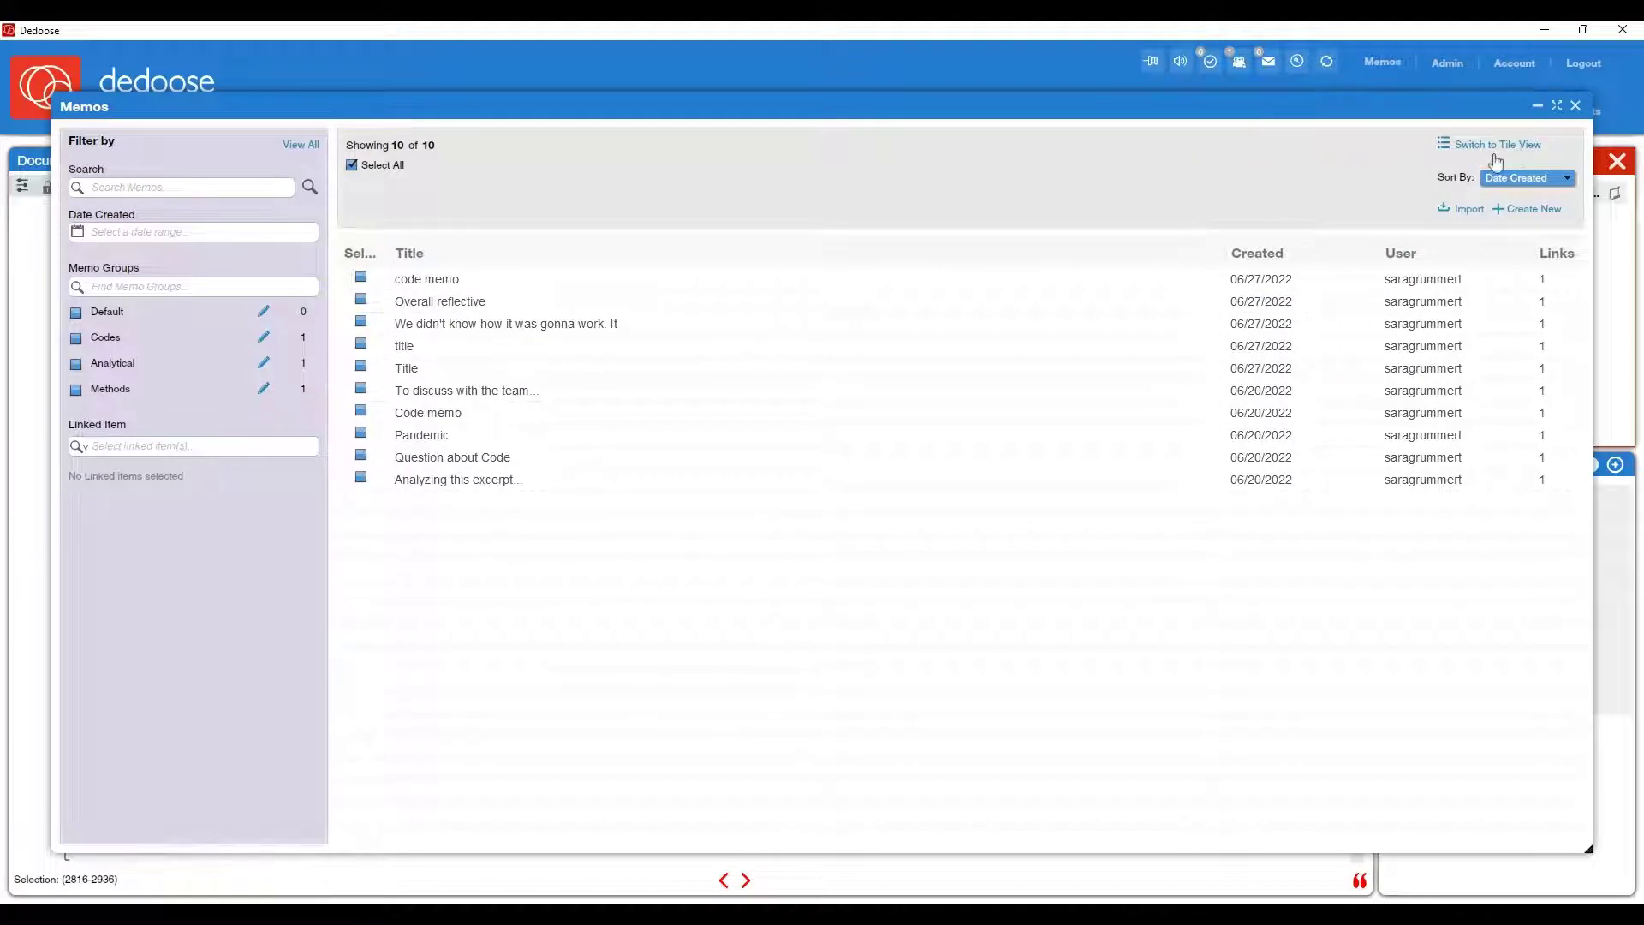
pyautogui.click(1538, 178)
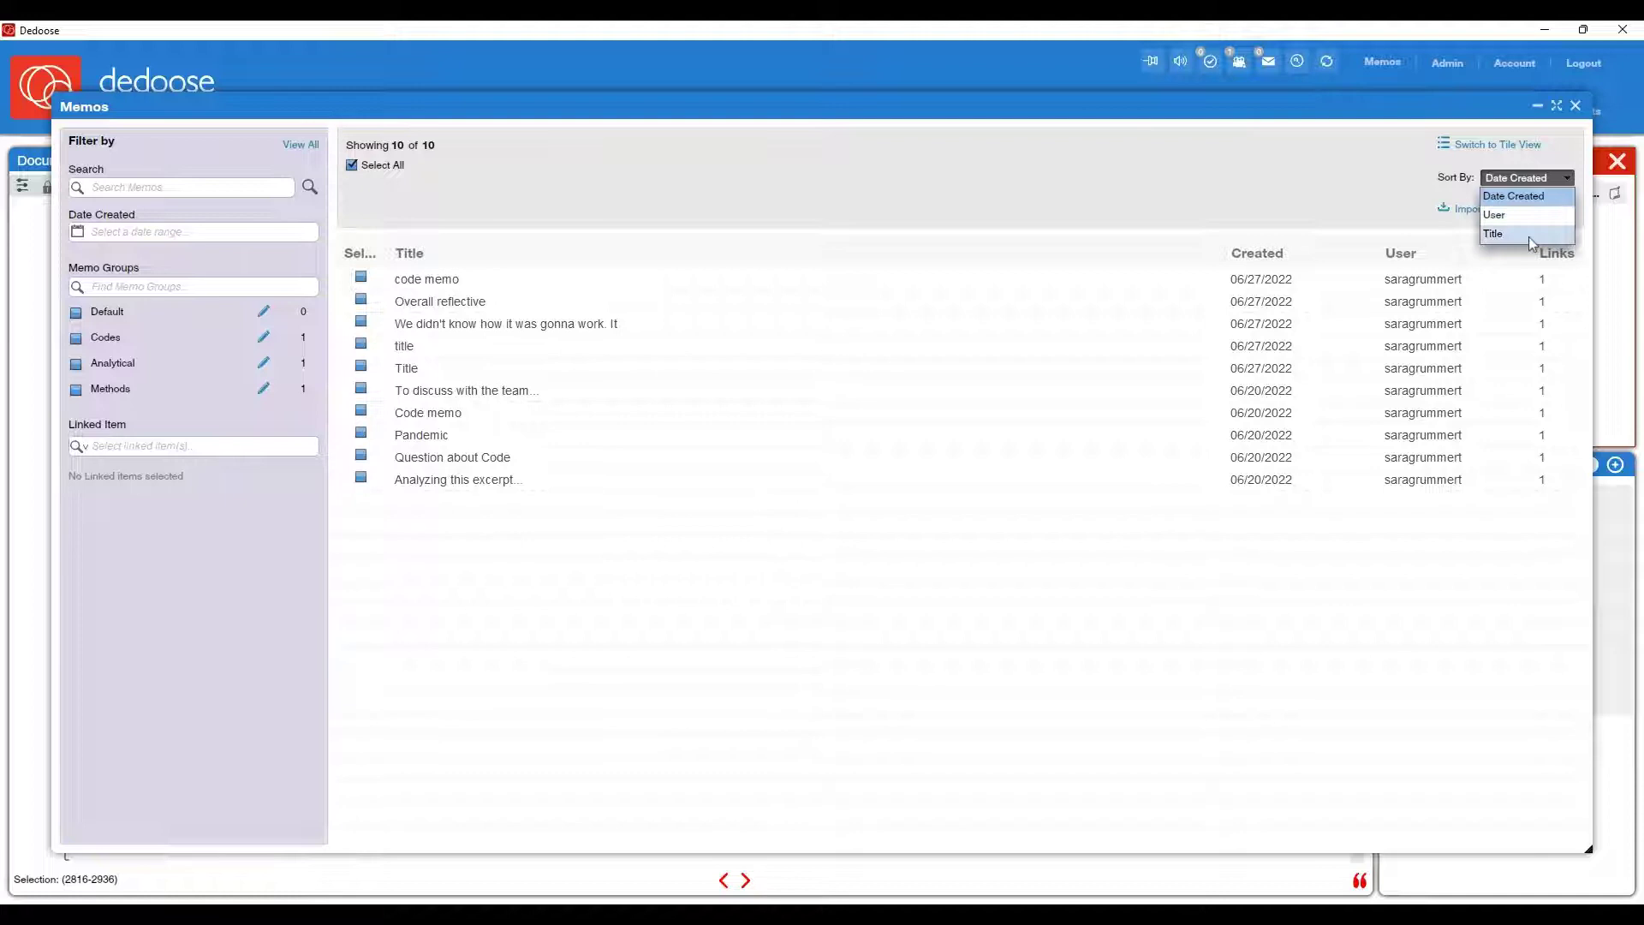
pyautogui.click(1532, 194)
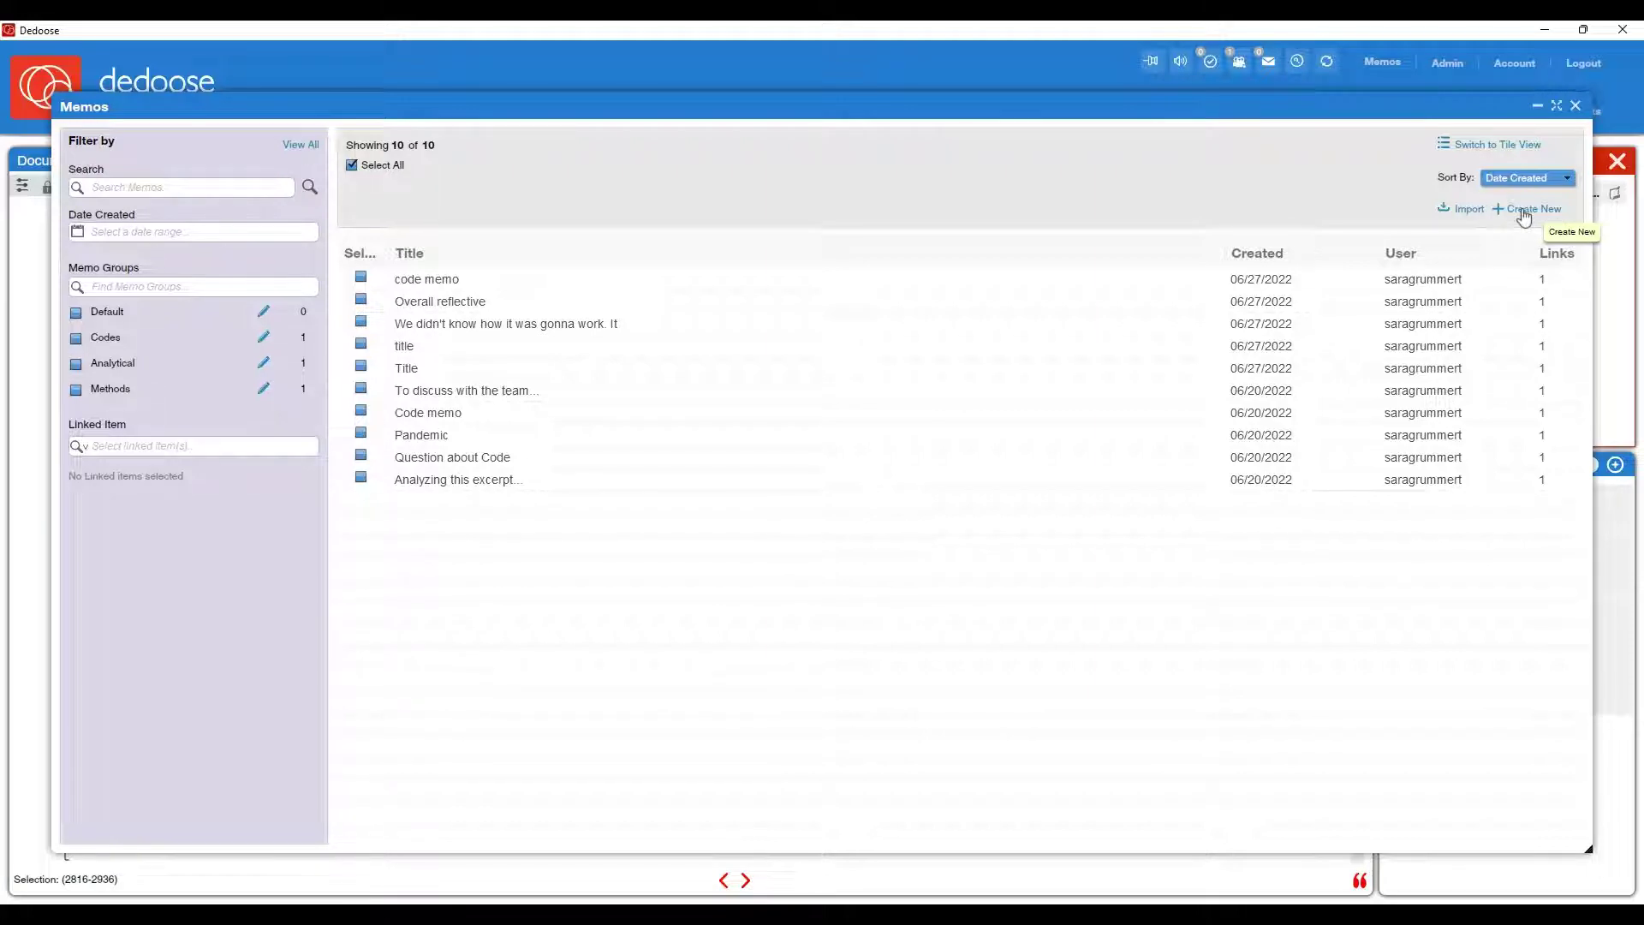
# Start a new standalone memo, discard it unsaved, and return to tile view.
pyautogui.click(1524, 214)
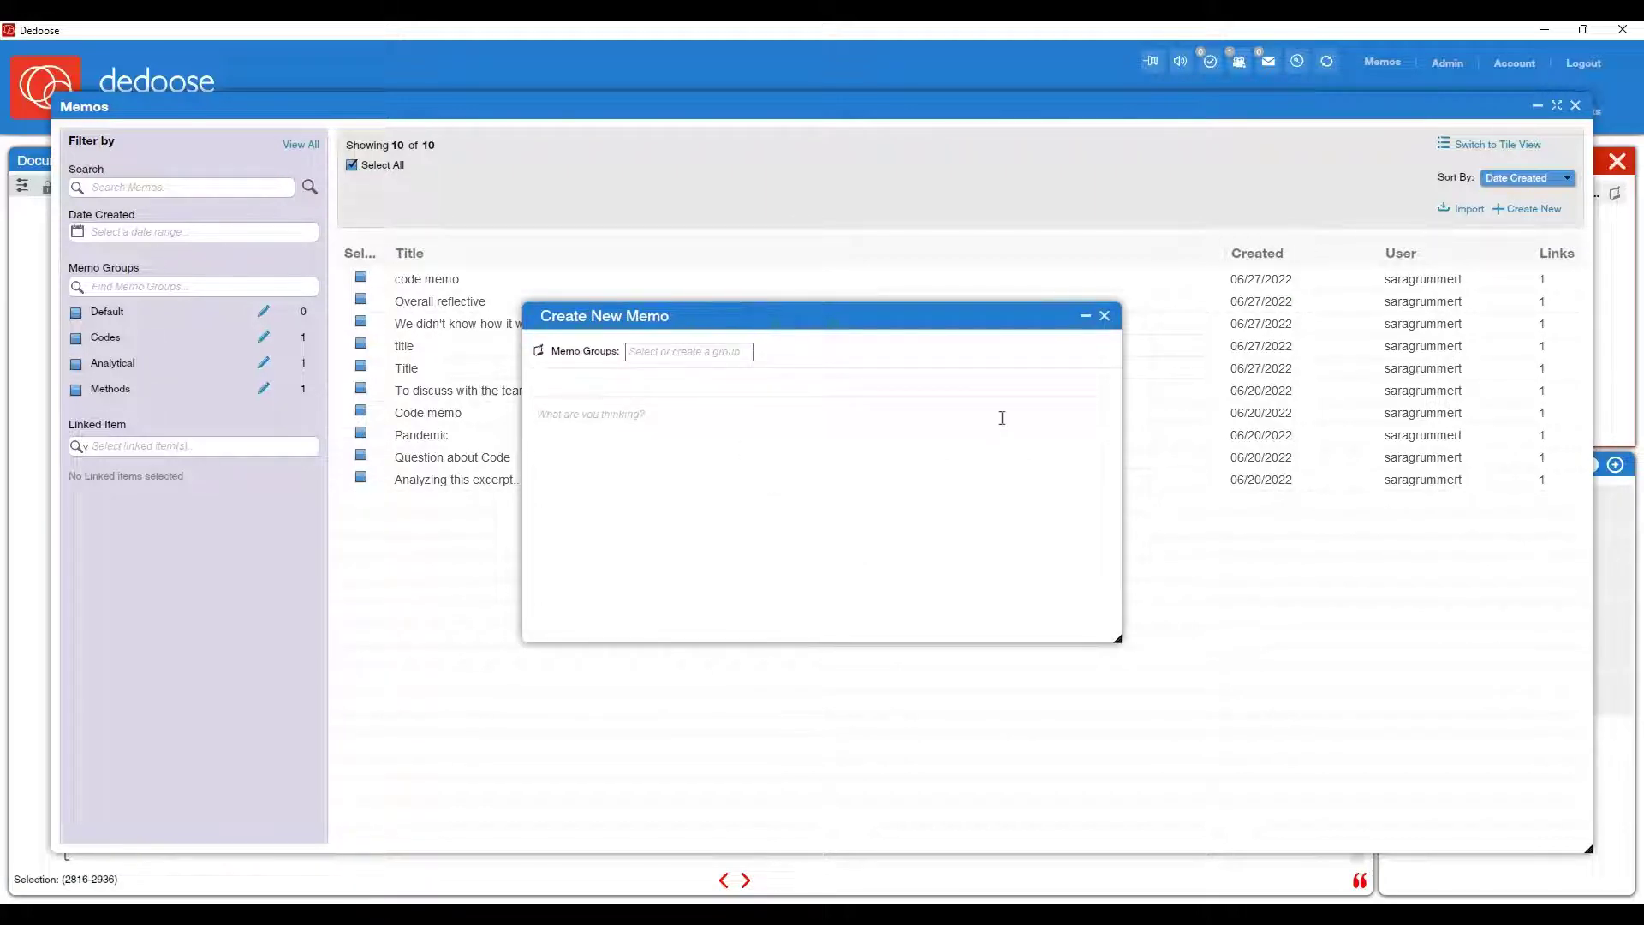
pyautogui.click(1105, 316)
pyautogui.click(1497, 147)
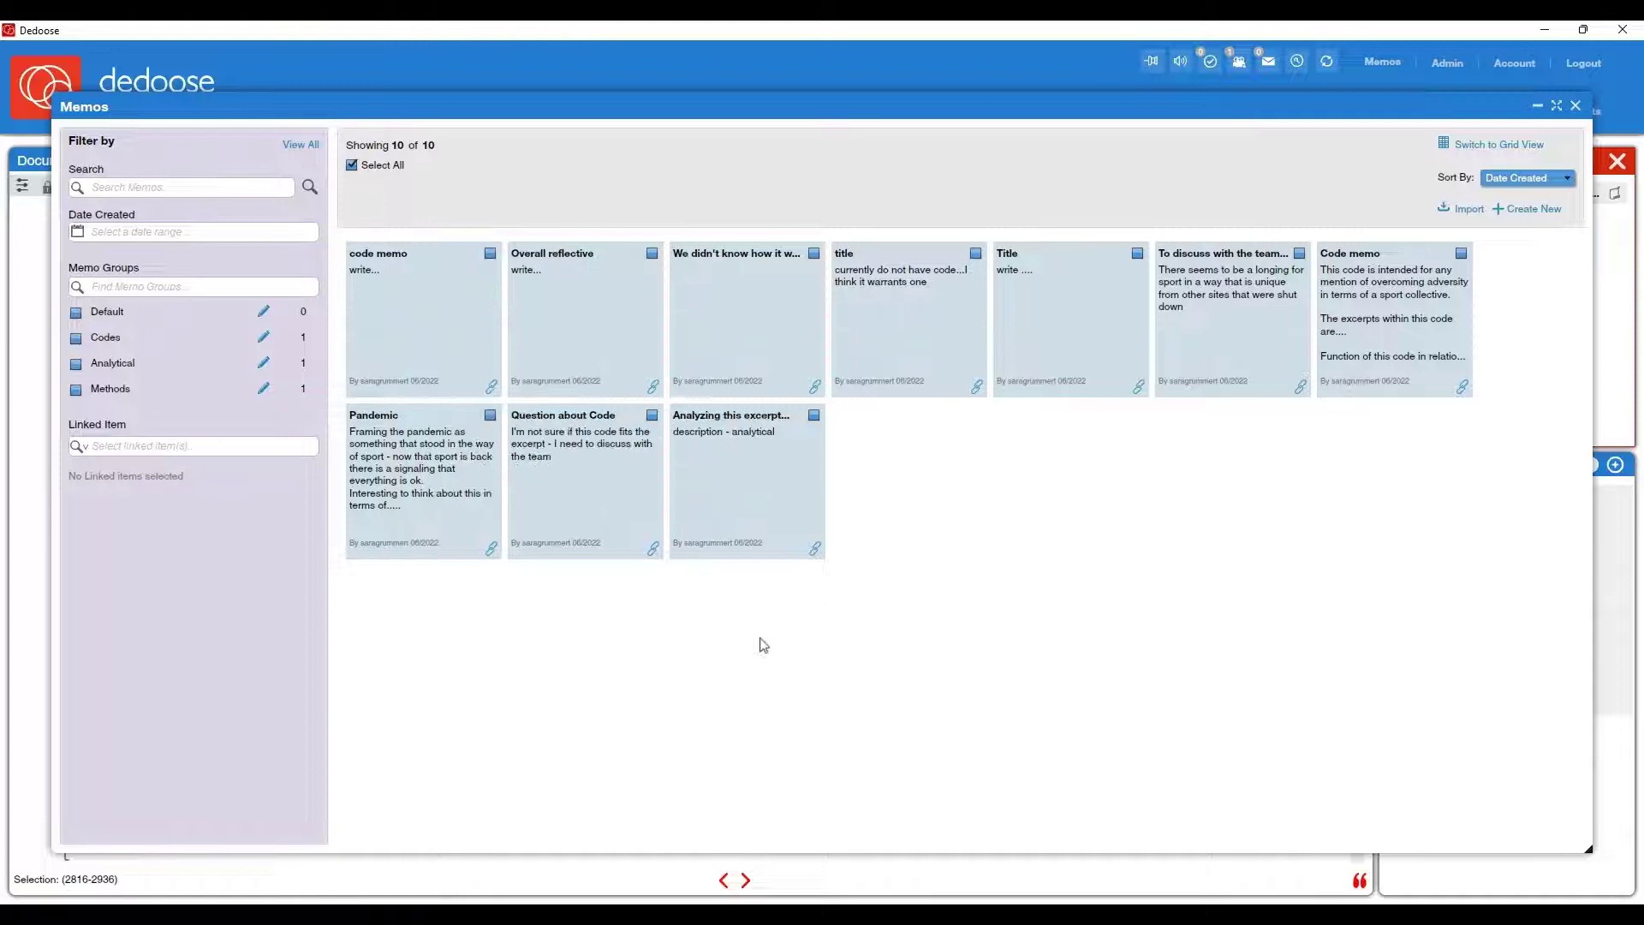
# Select 'code memo' and 'Code memo' and add both to the Codes memo group.
pyautogui.moveTo(396, 268)
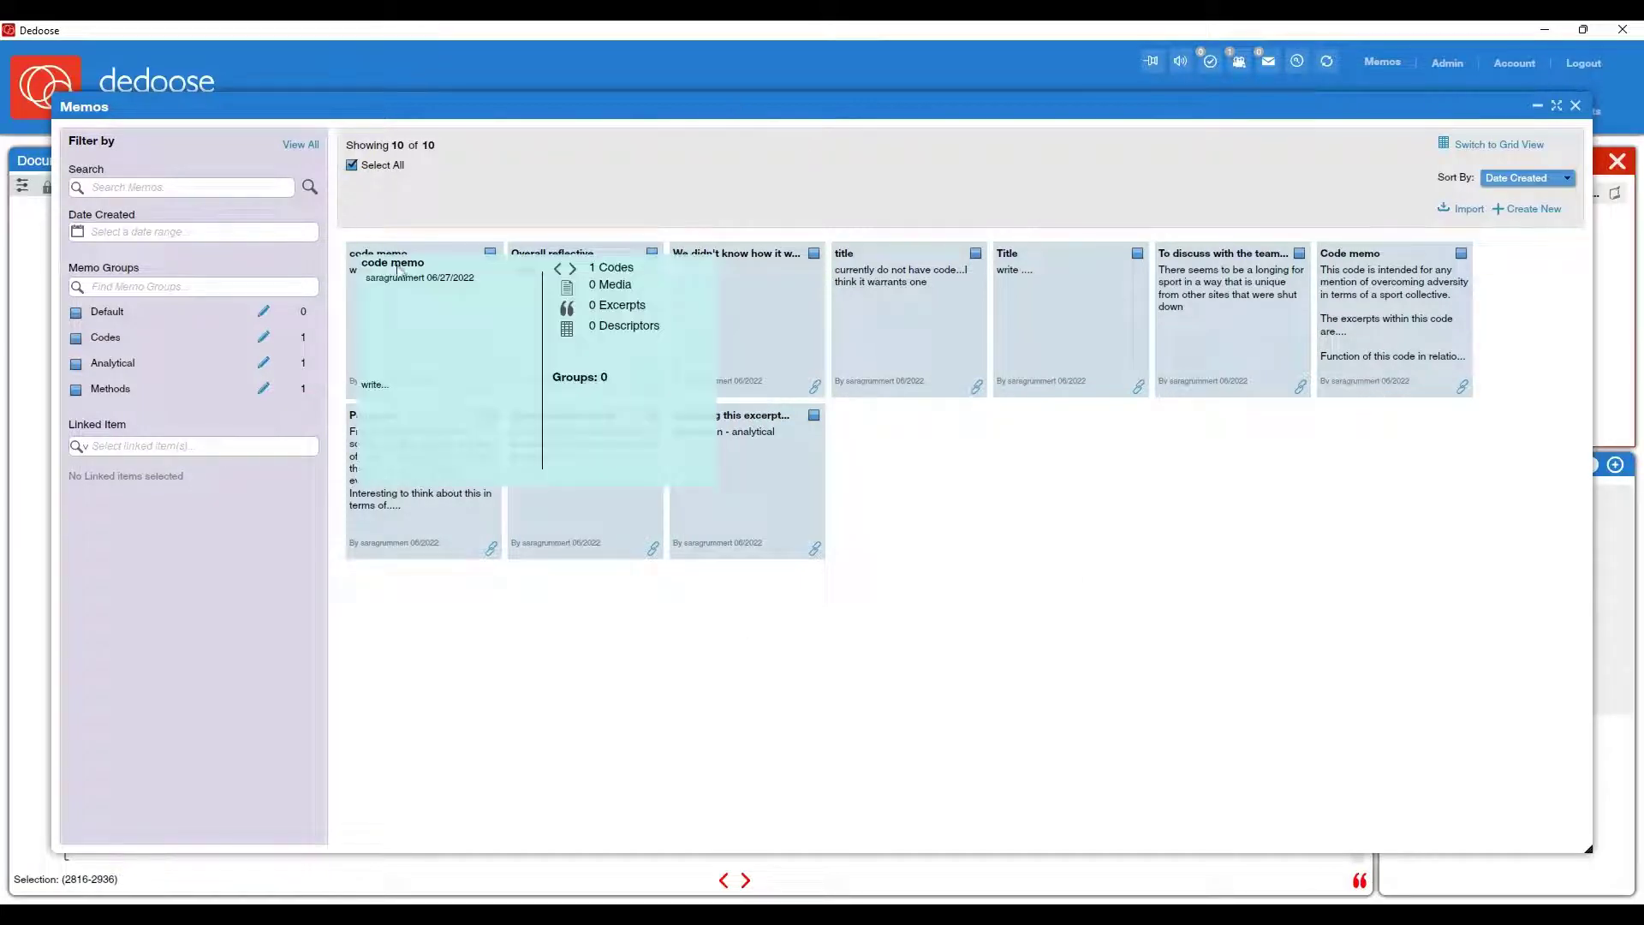
pyautogui.click(491, 254)
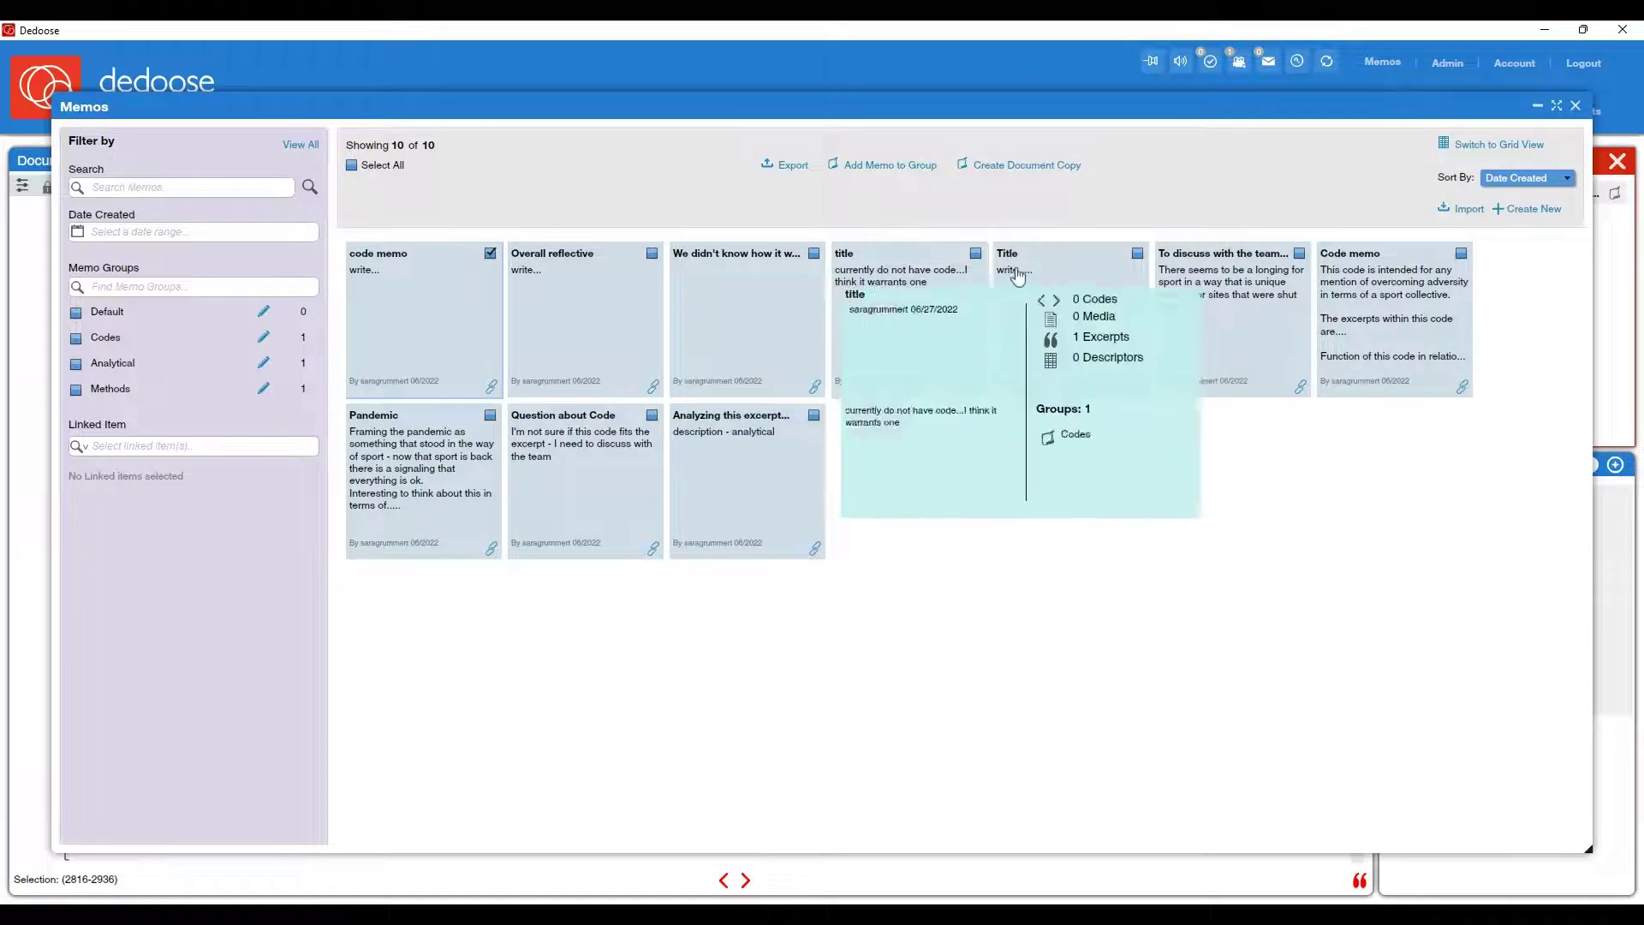
pyautogui.moveTo(1420, 304)
pyautogui.click(1461, 254)
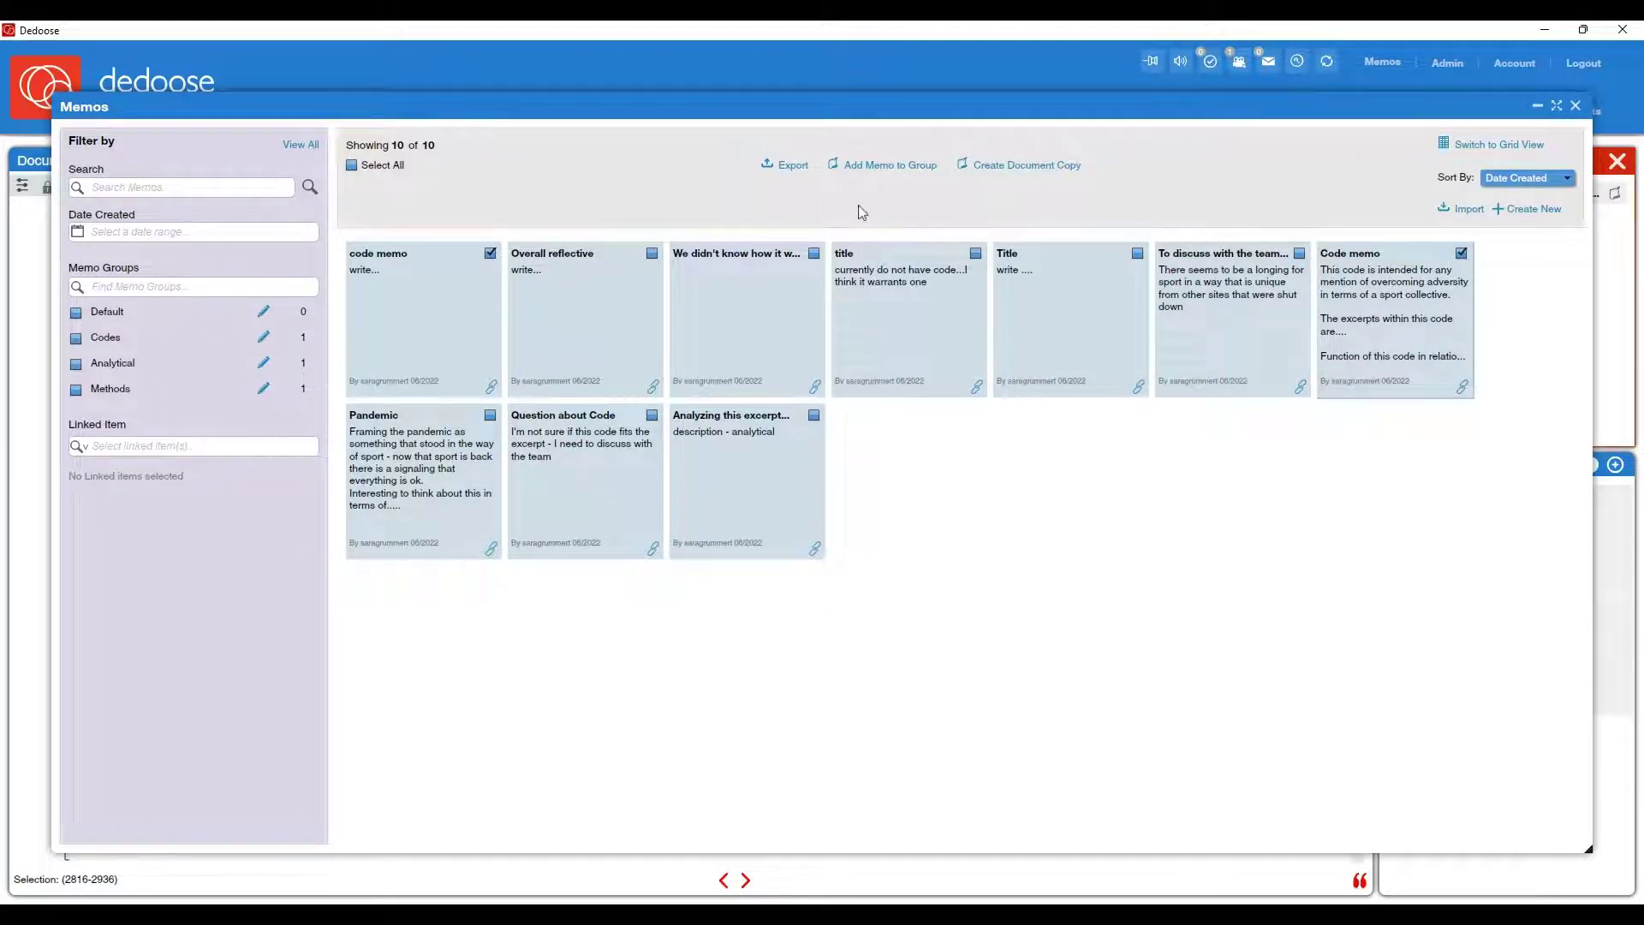
pyautogui.click(867, 172)
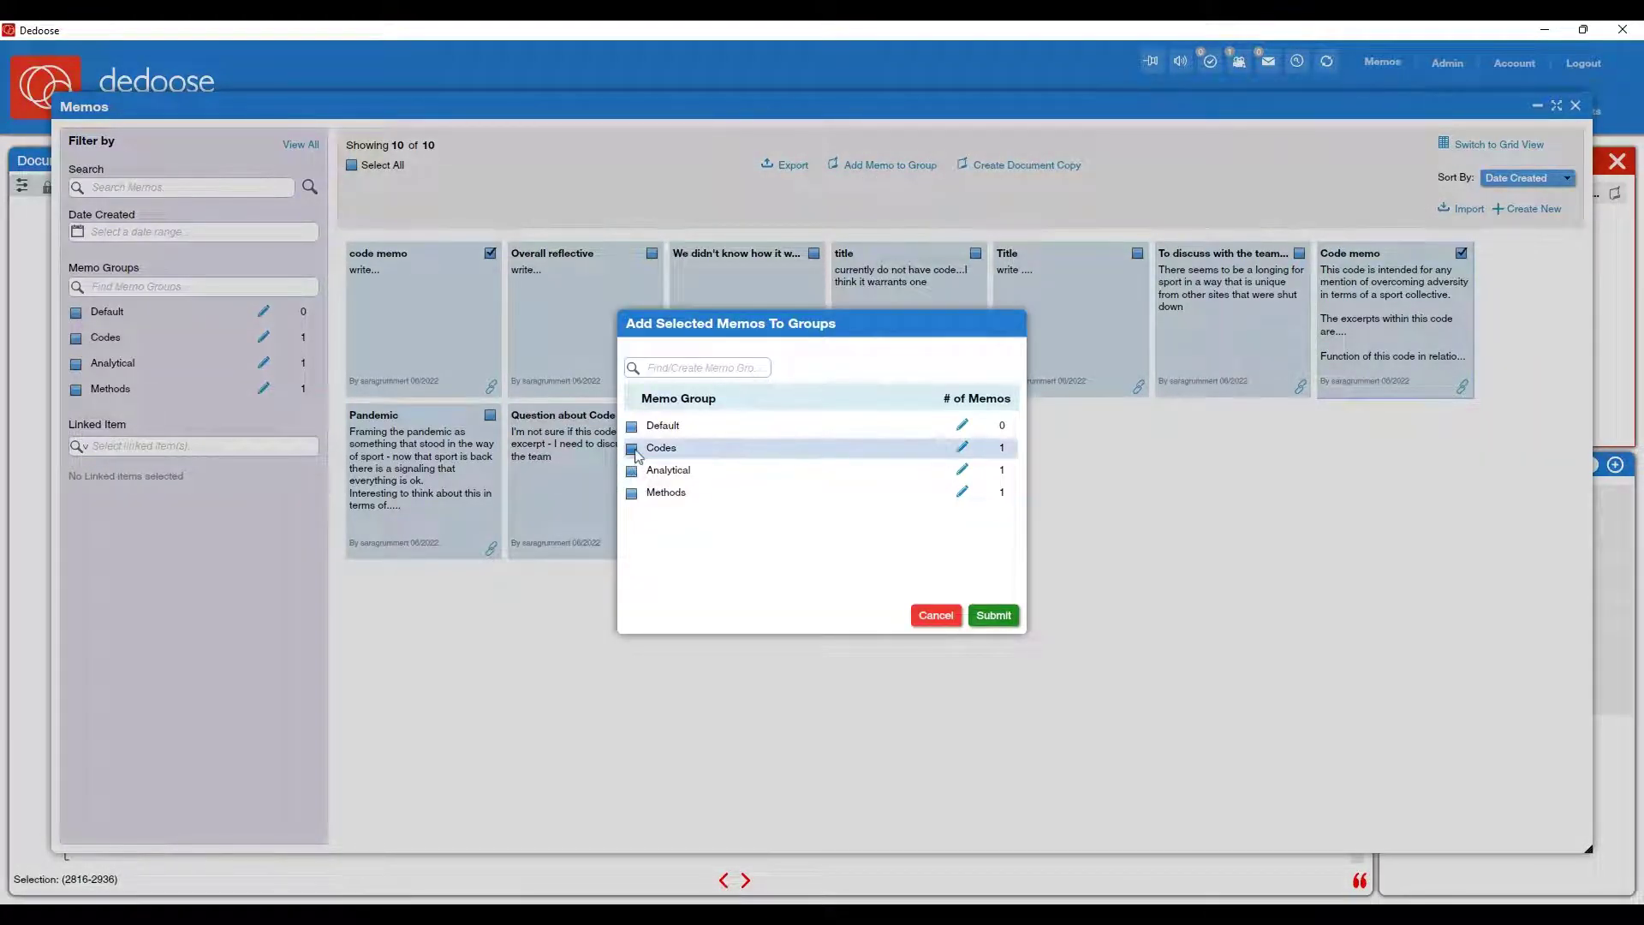
pyautogui.click(632, 447)
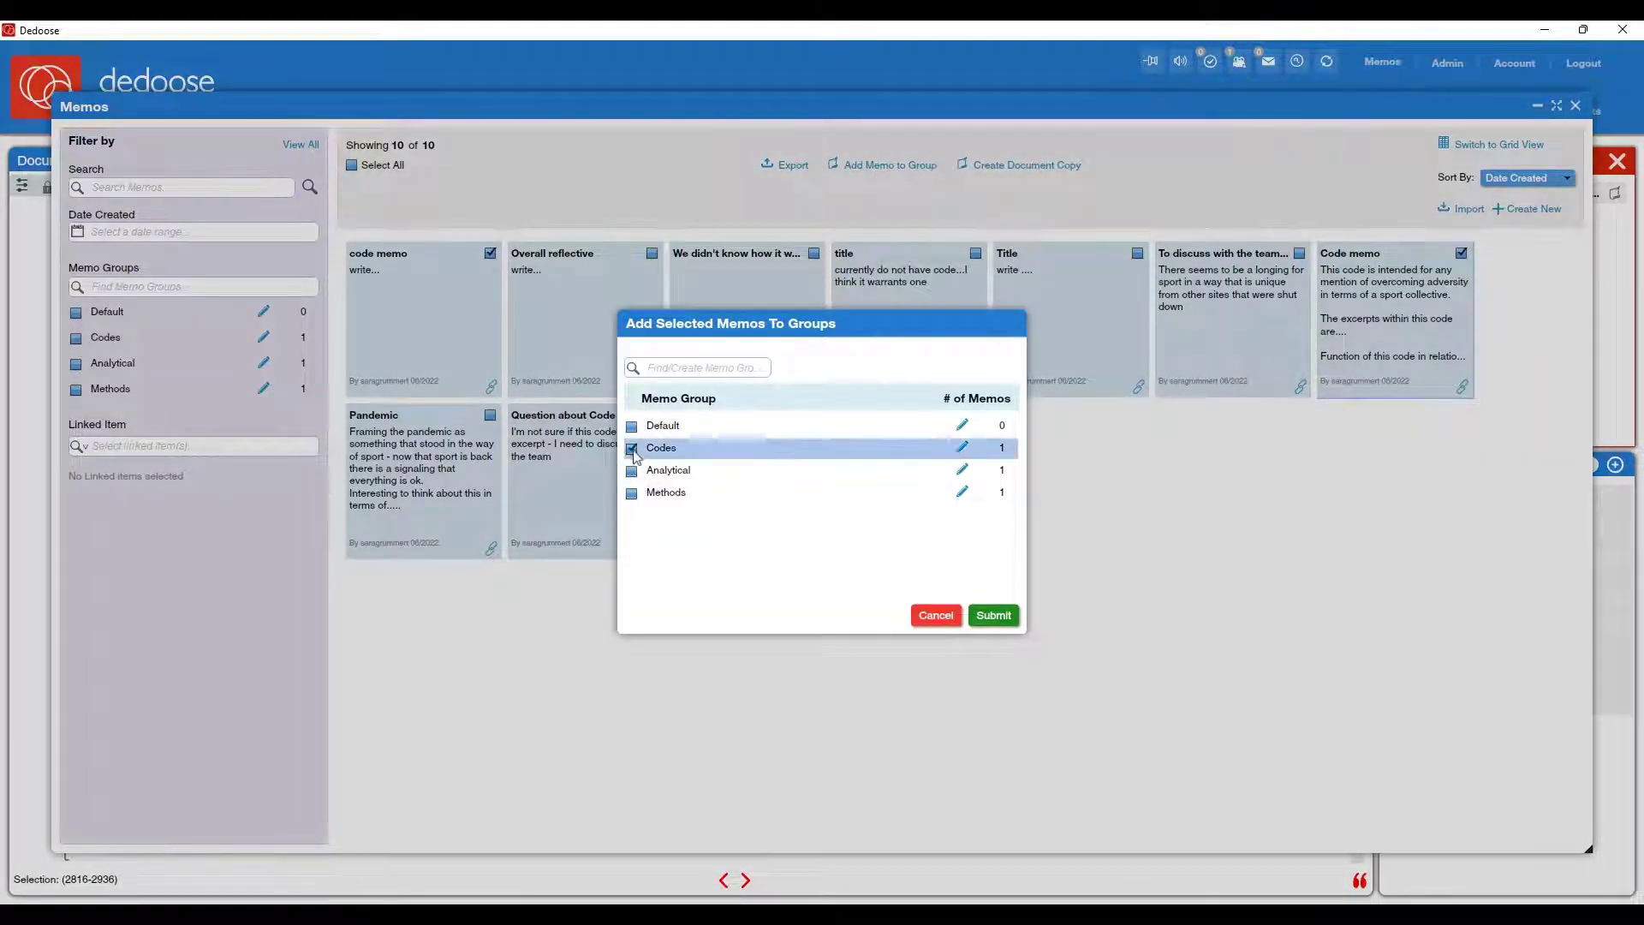
pyautogui.click(993, 615)
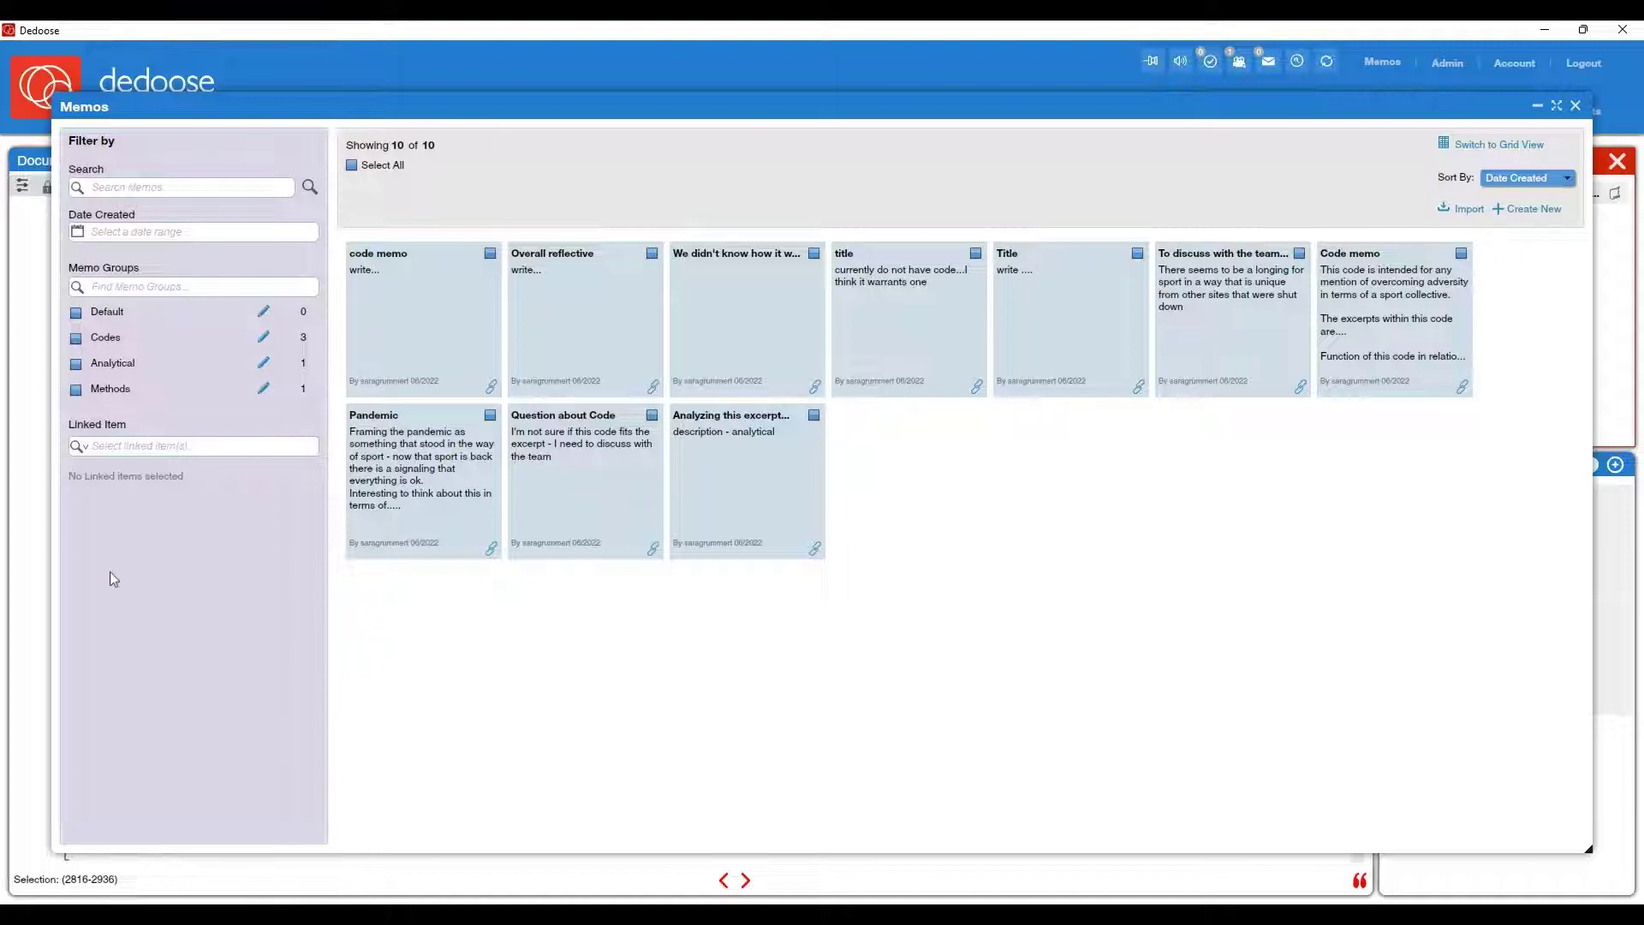
pyautogui.click(76, 339)
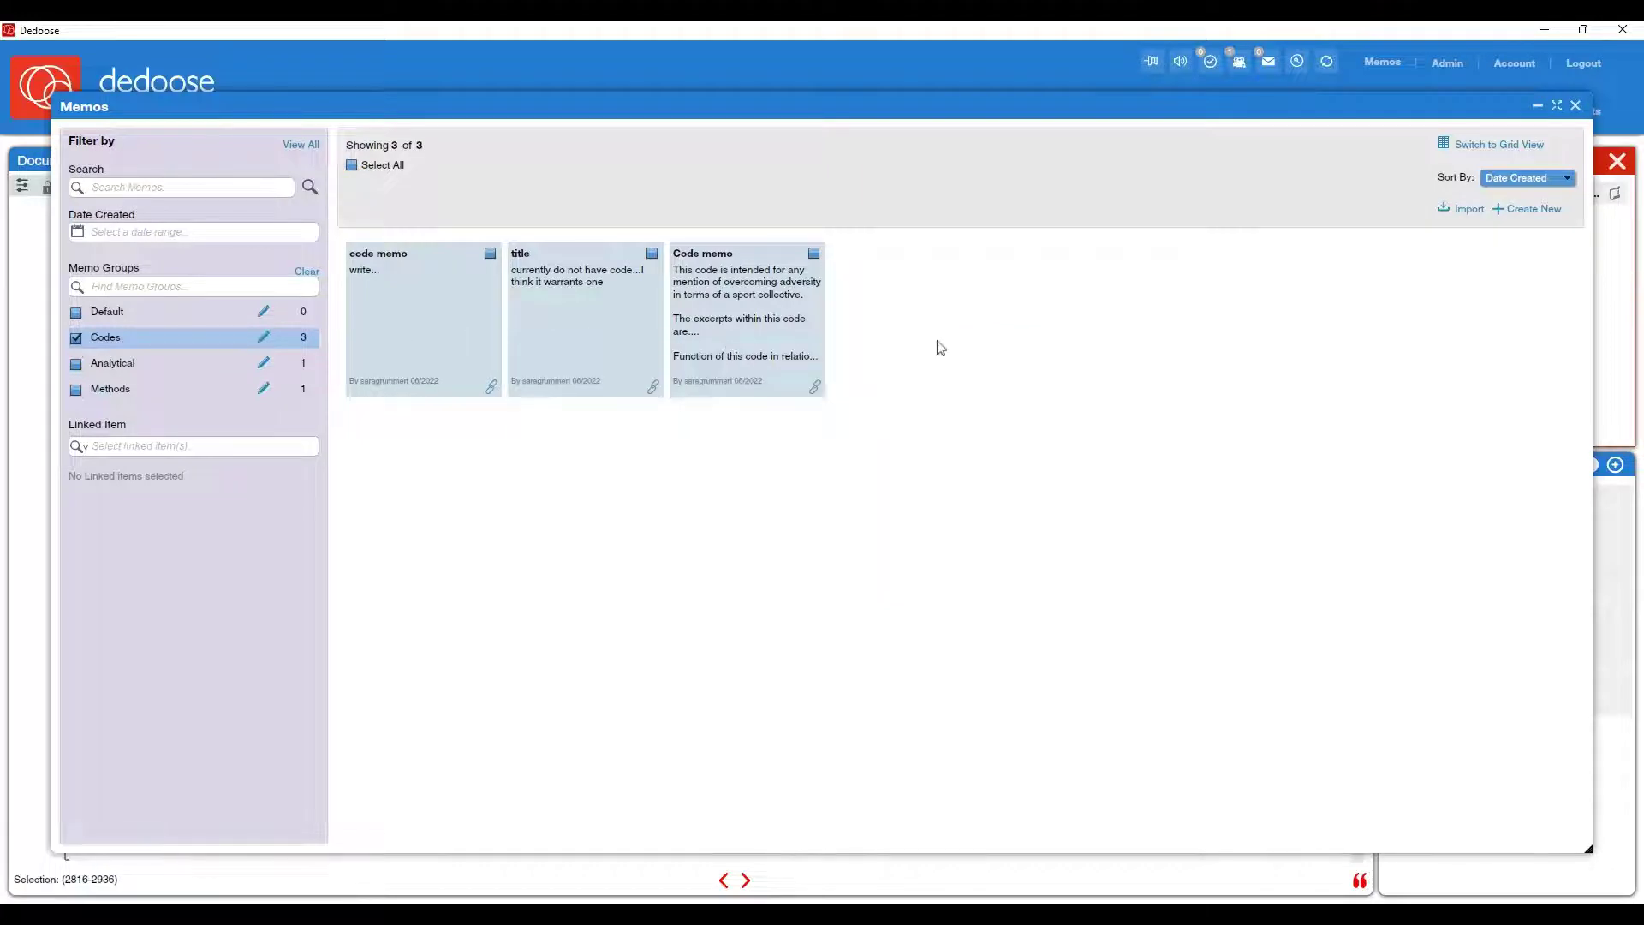
pyautogui.click(76, 337)
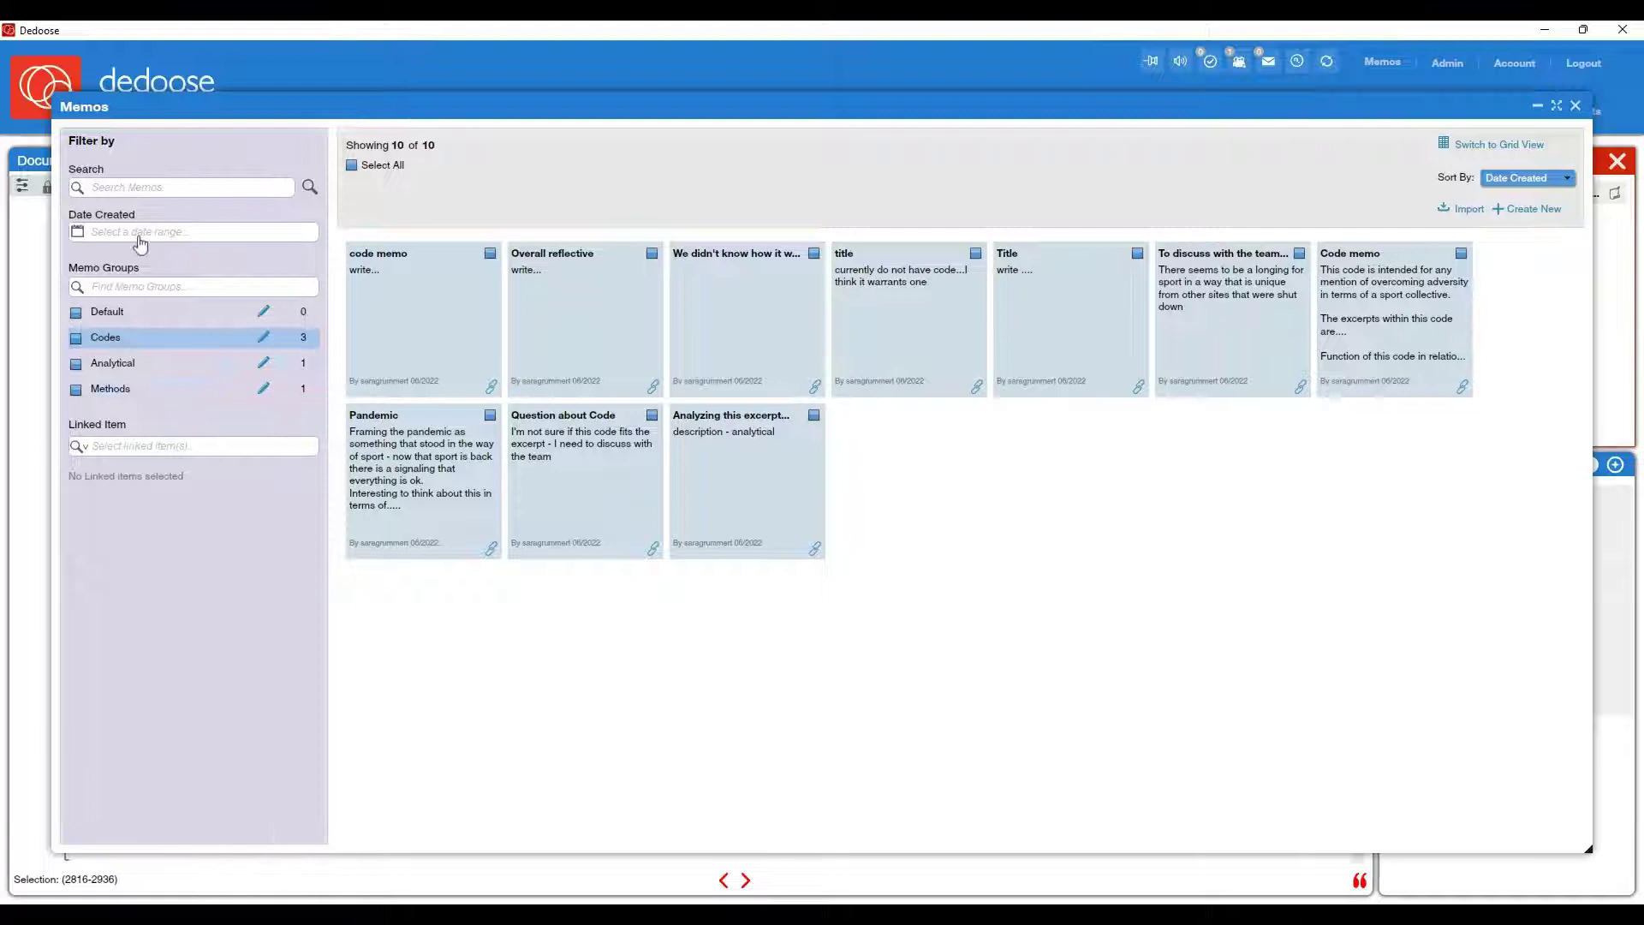
pyautogui.click(142, 190)
pyautogui.moveTo(744, 487)
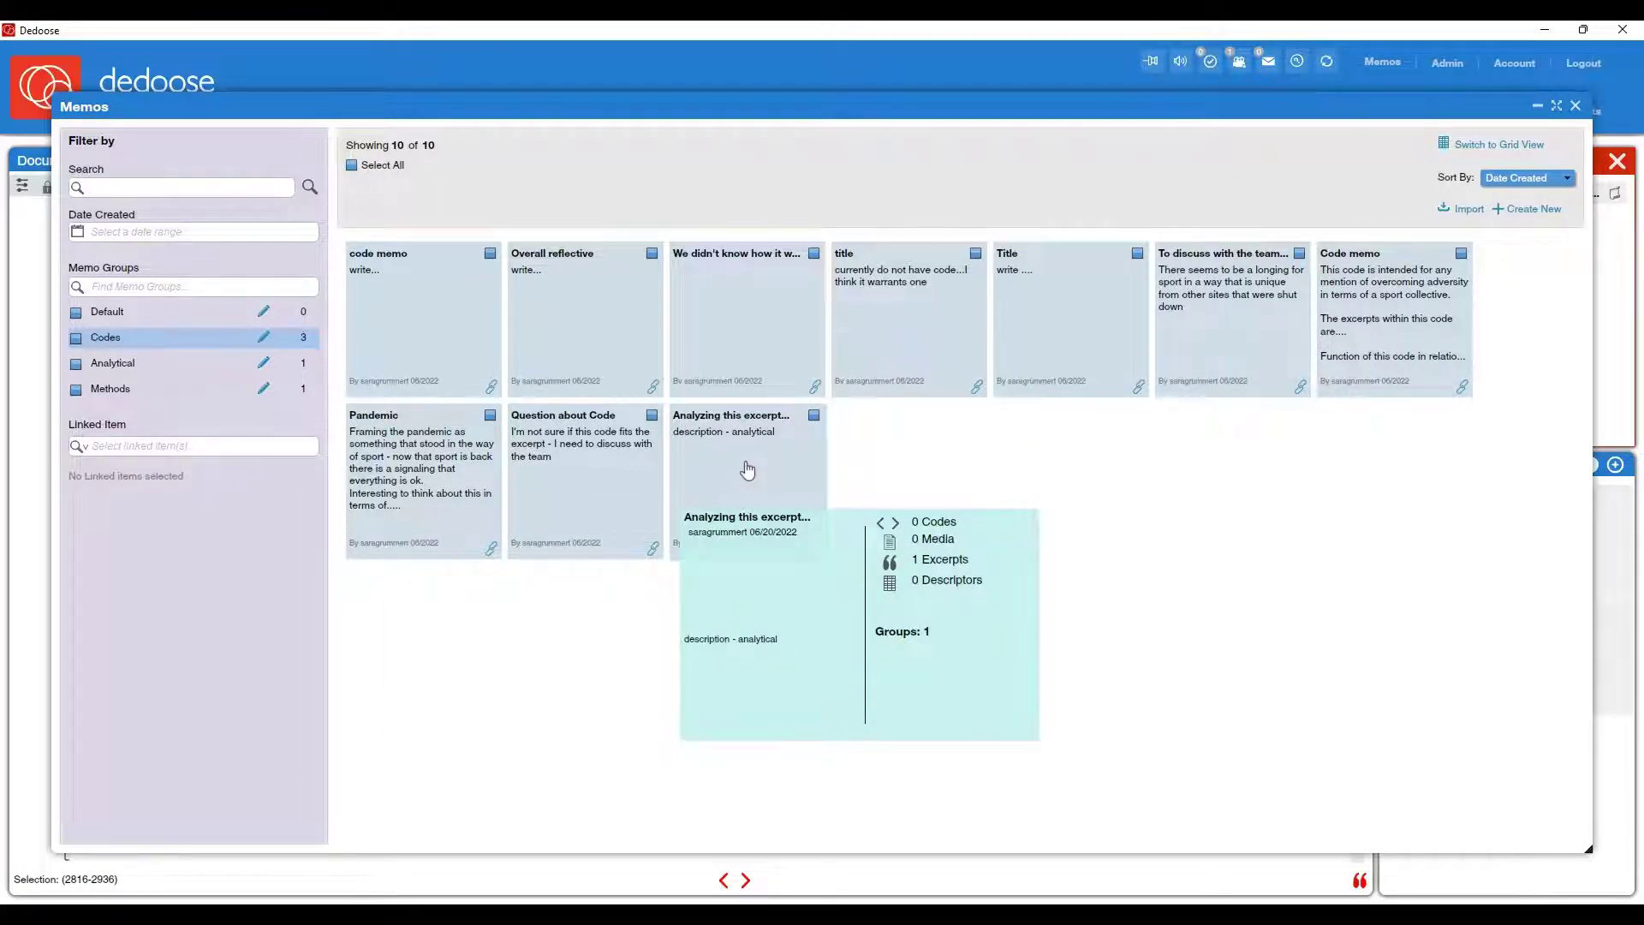
# Add the Injury code as a link on the 'Analyzing this excerpt' memo, save, and close it.
pyautogui.click(746, 472)
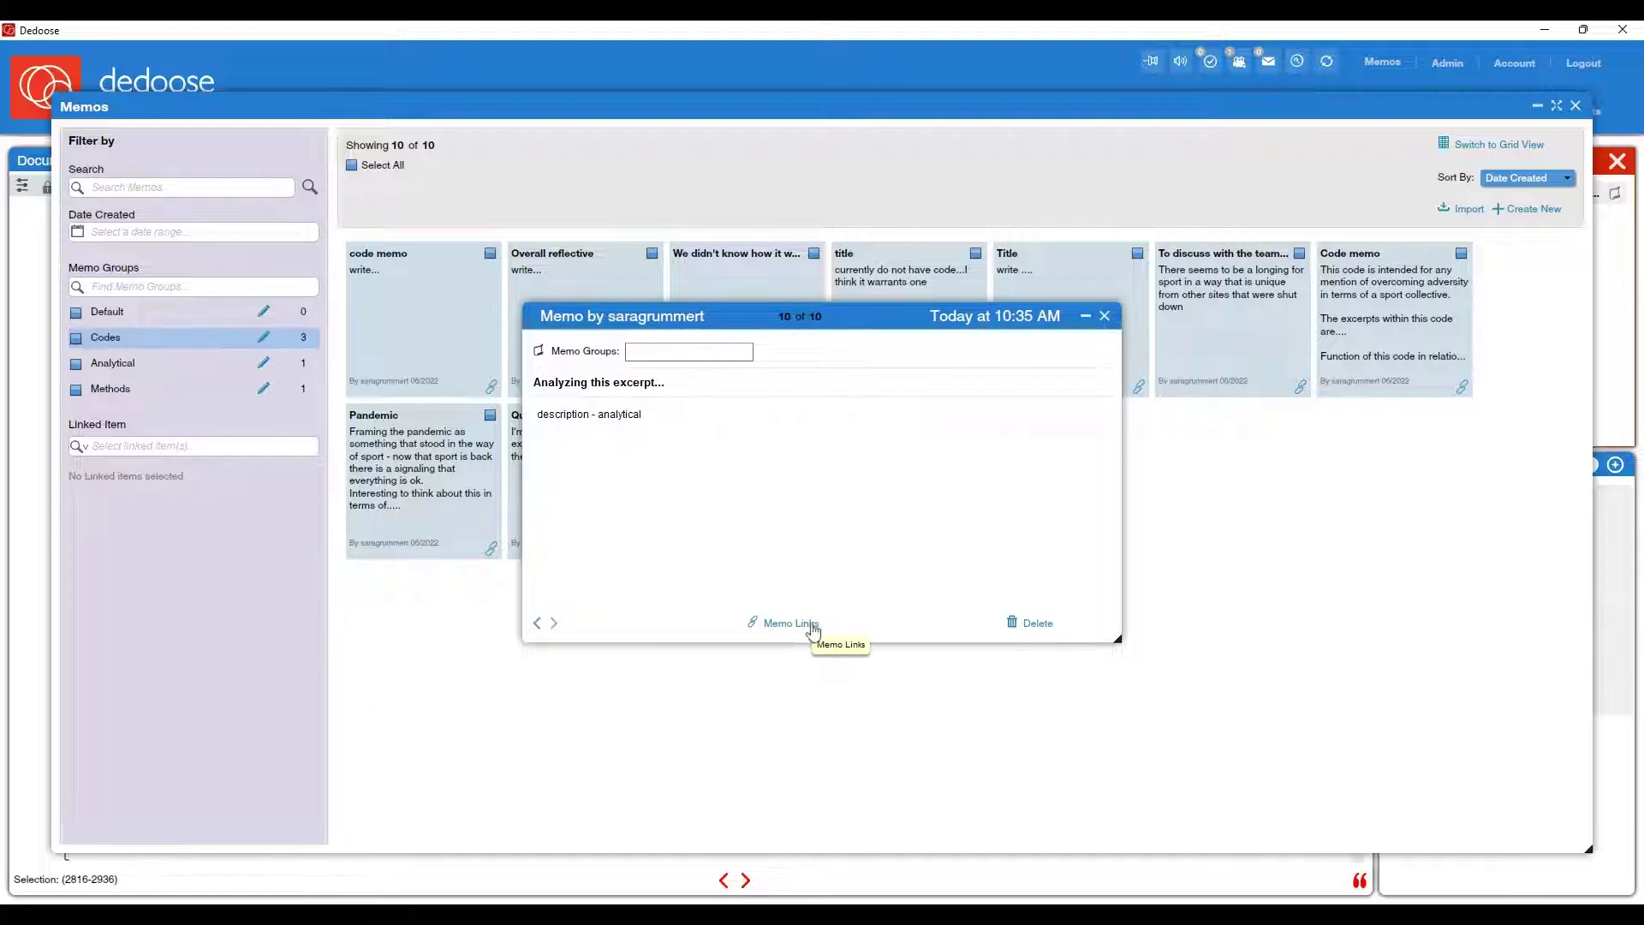
pyautogui.click(803, 631)
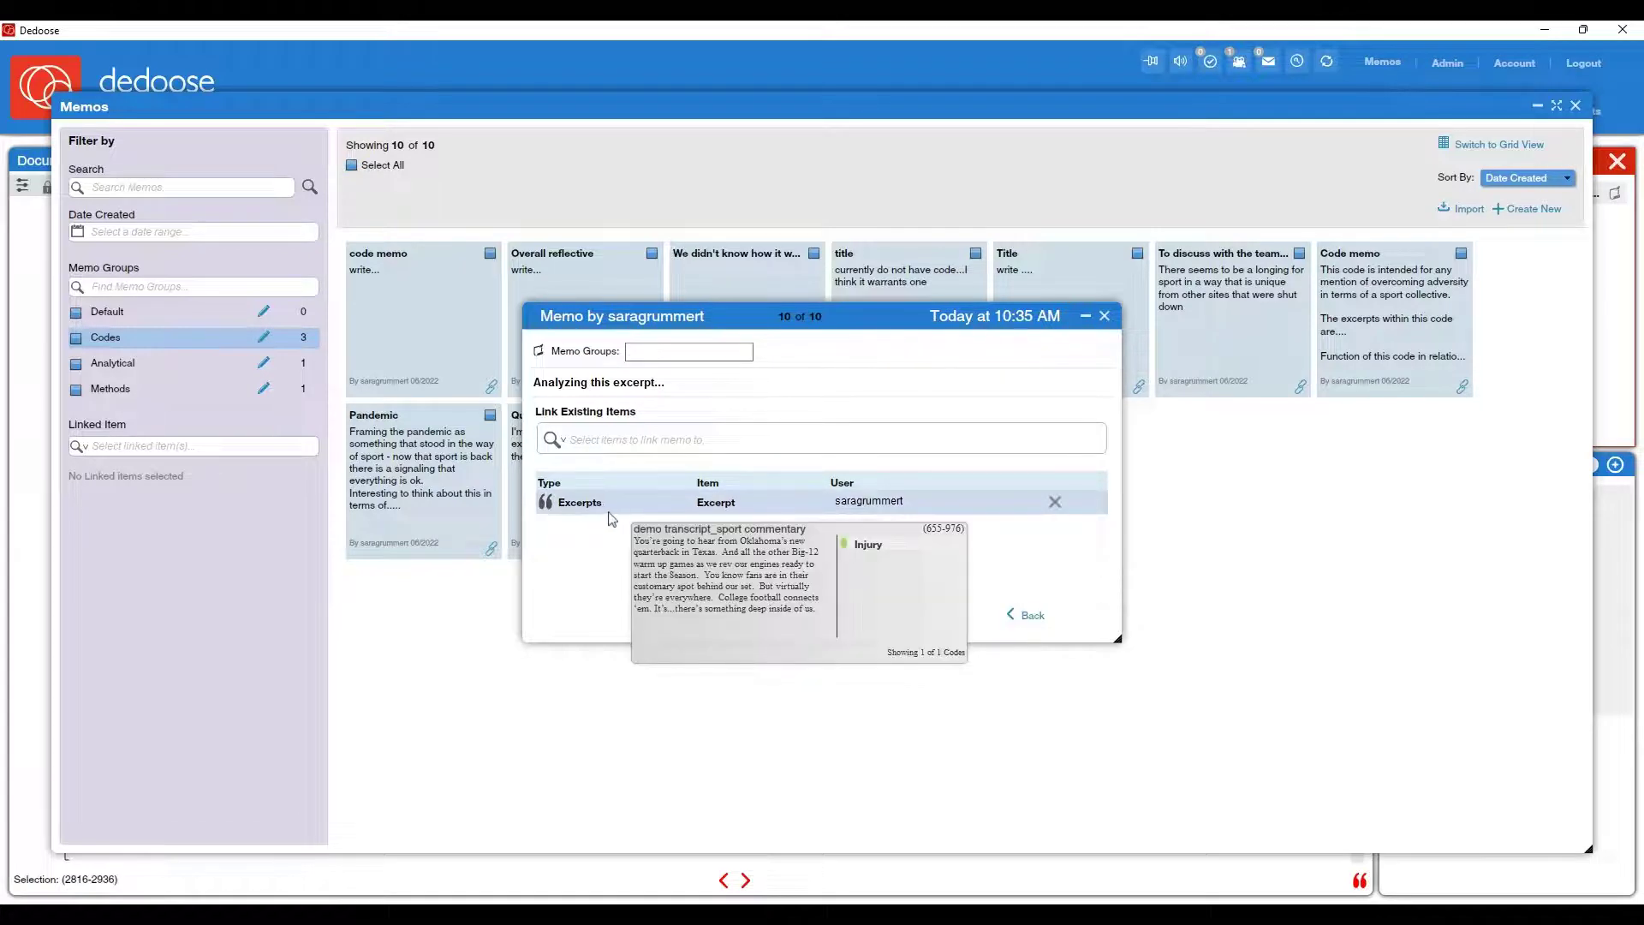
pyautogui.click(662, 440)
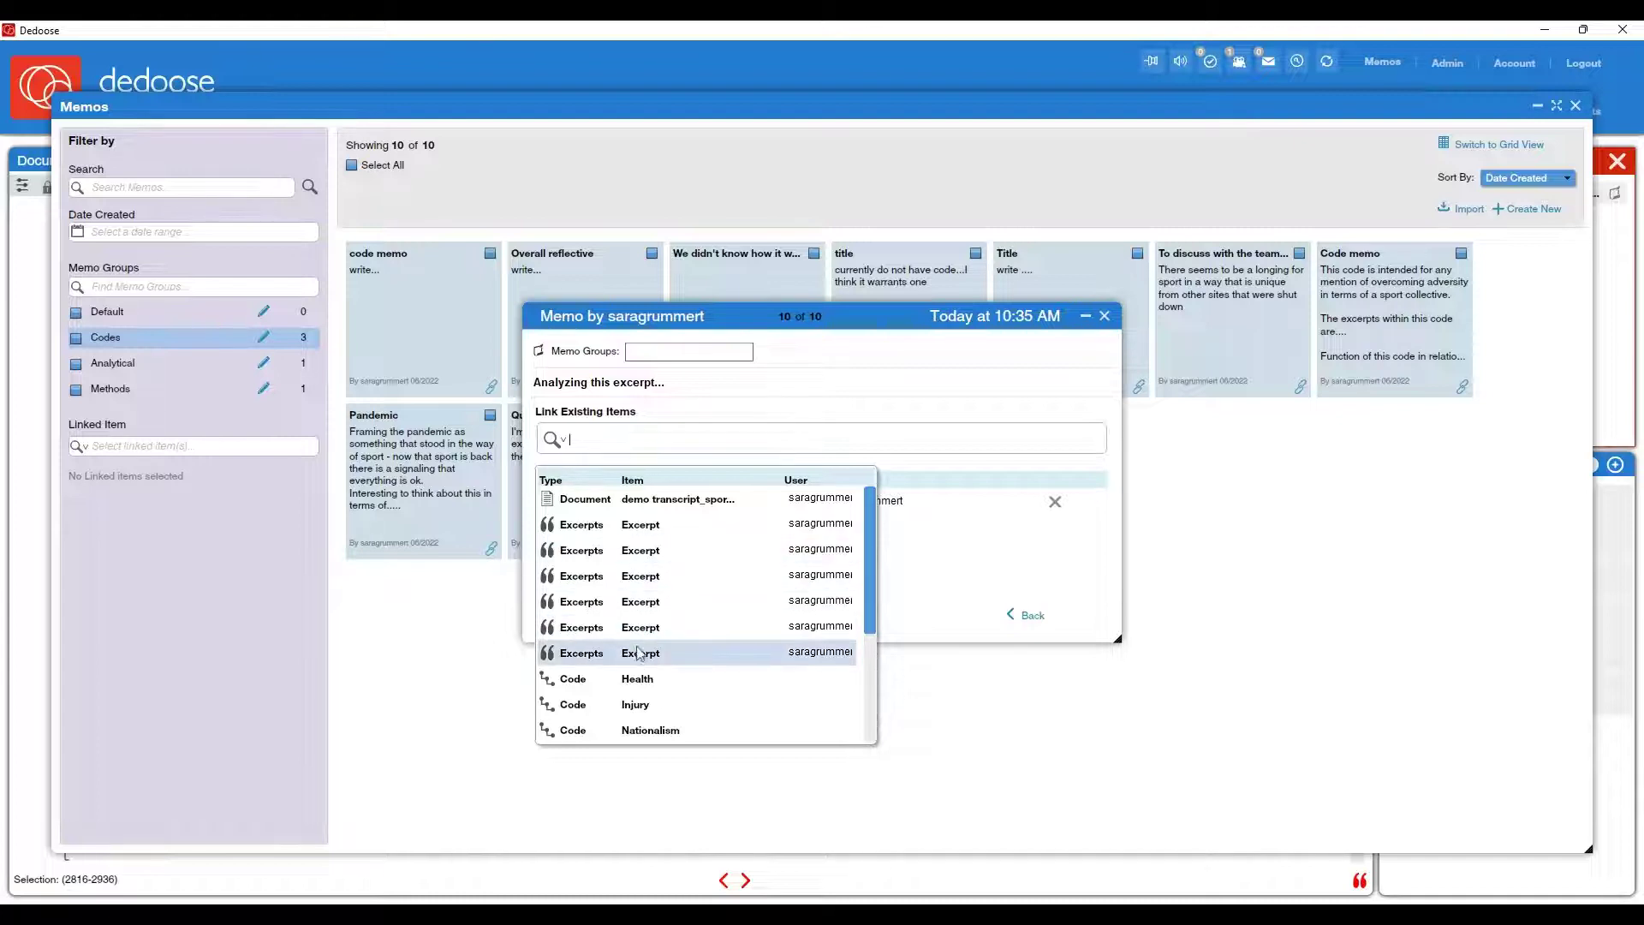
pyautogui.click(634, 705)
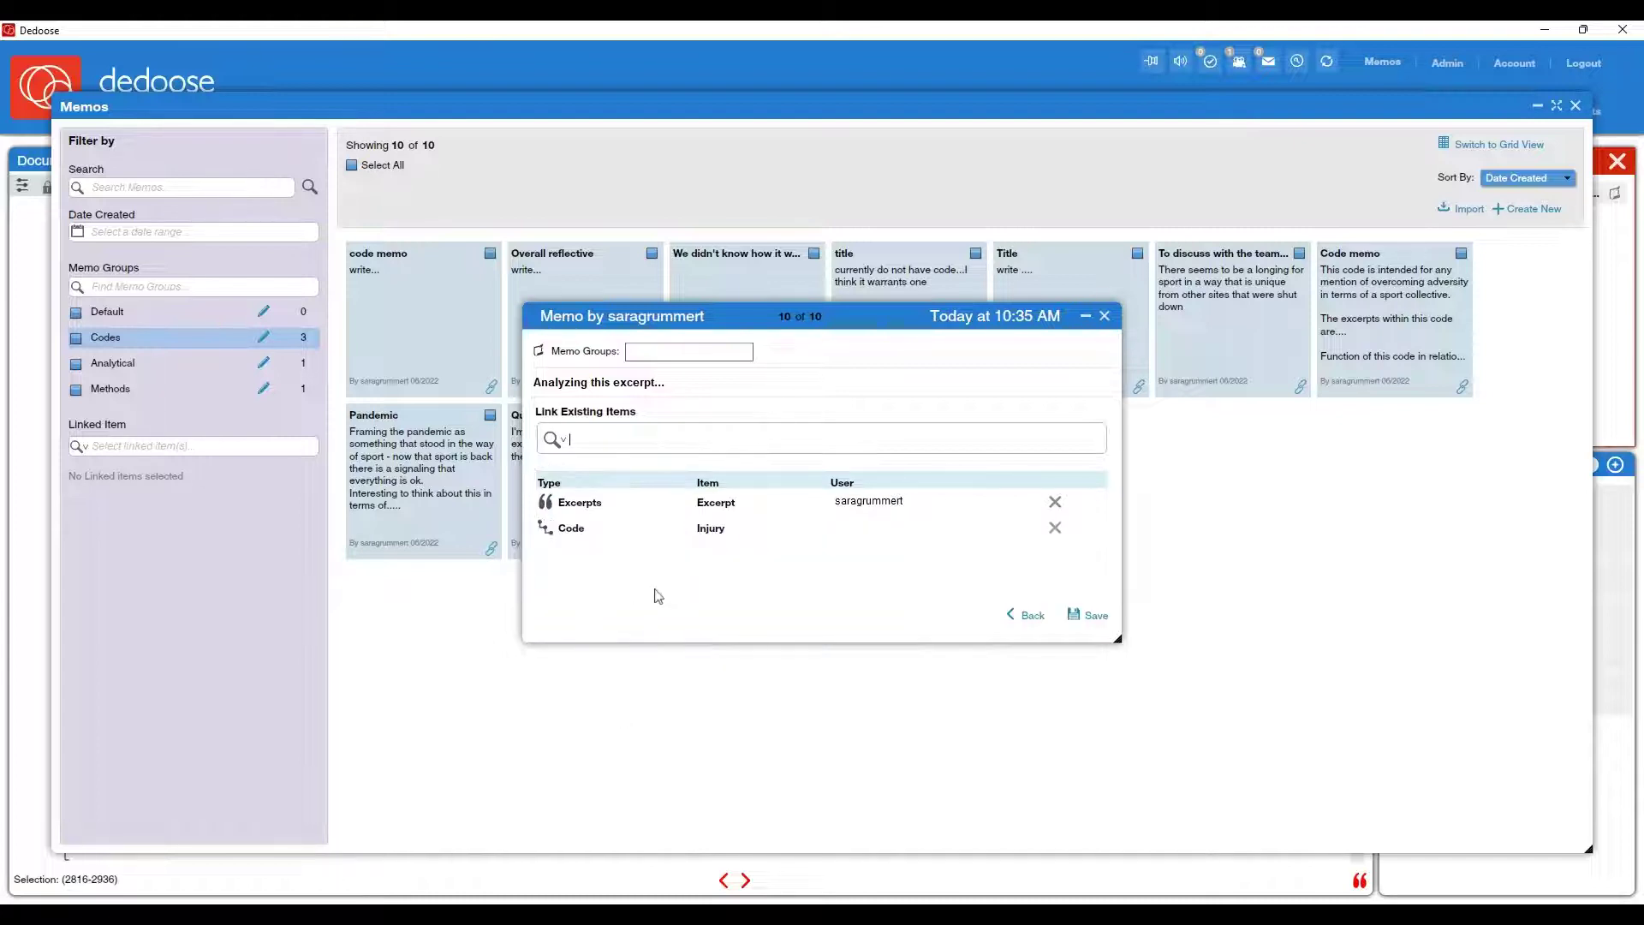
pyautogui.click(1089, 617)
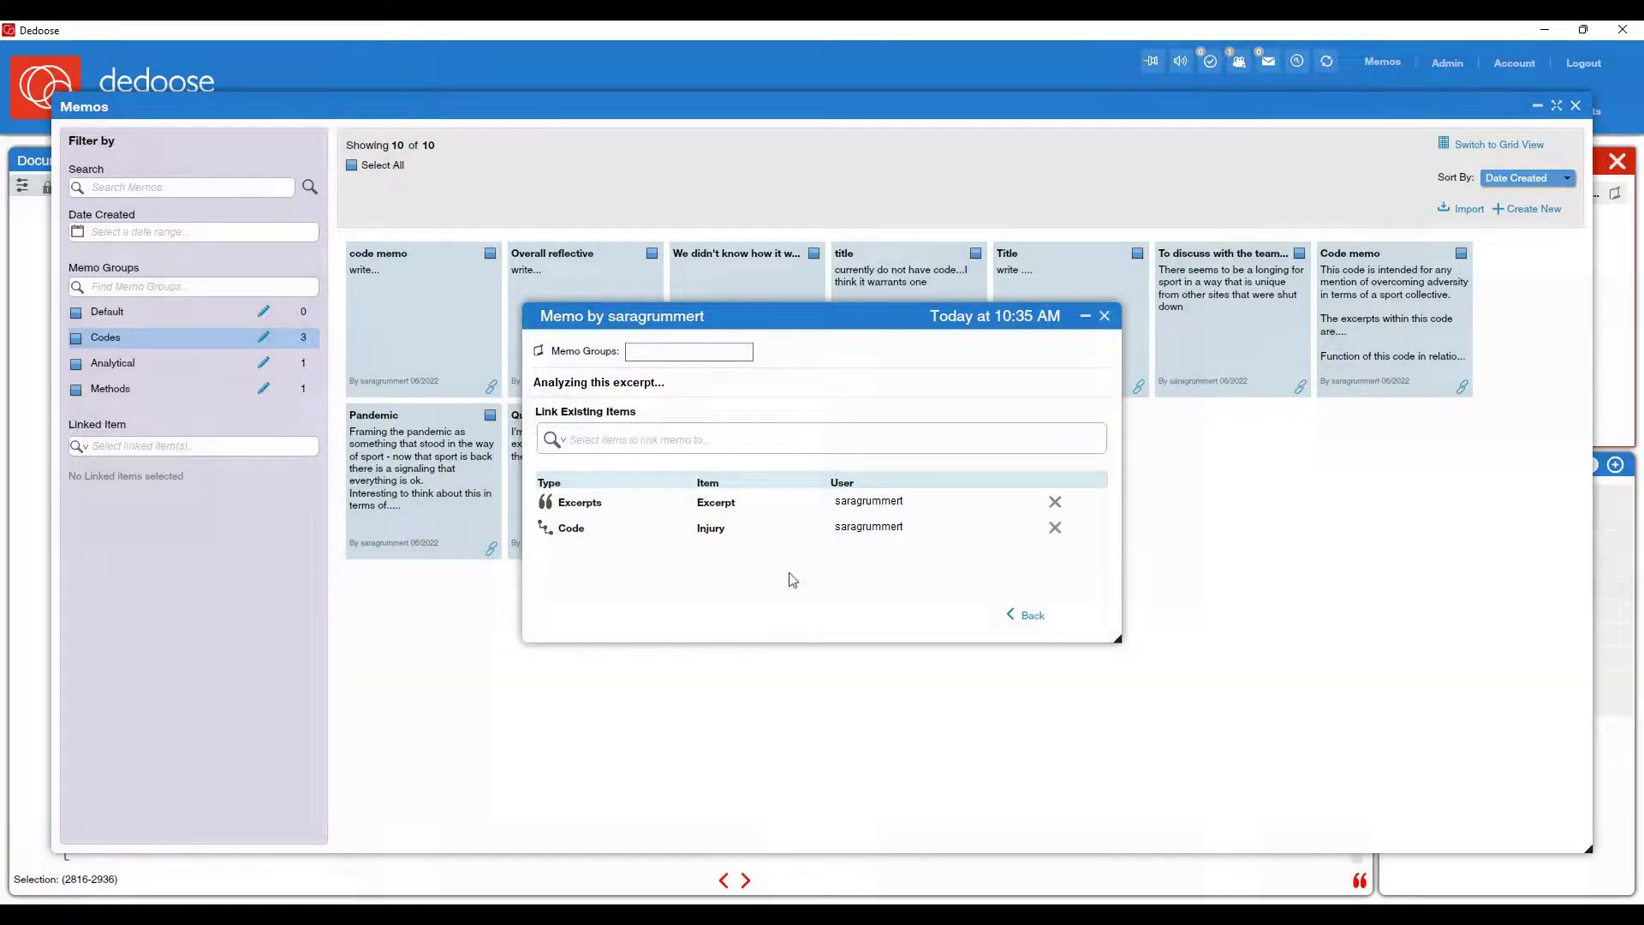
pyautogui.click(1104, 317)
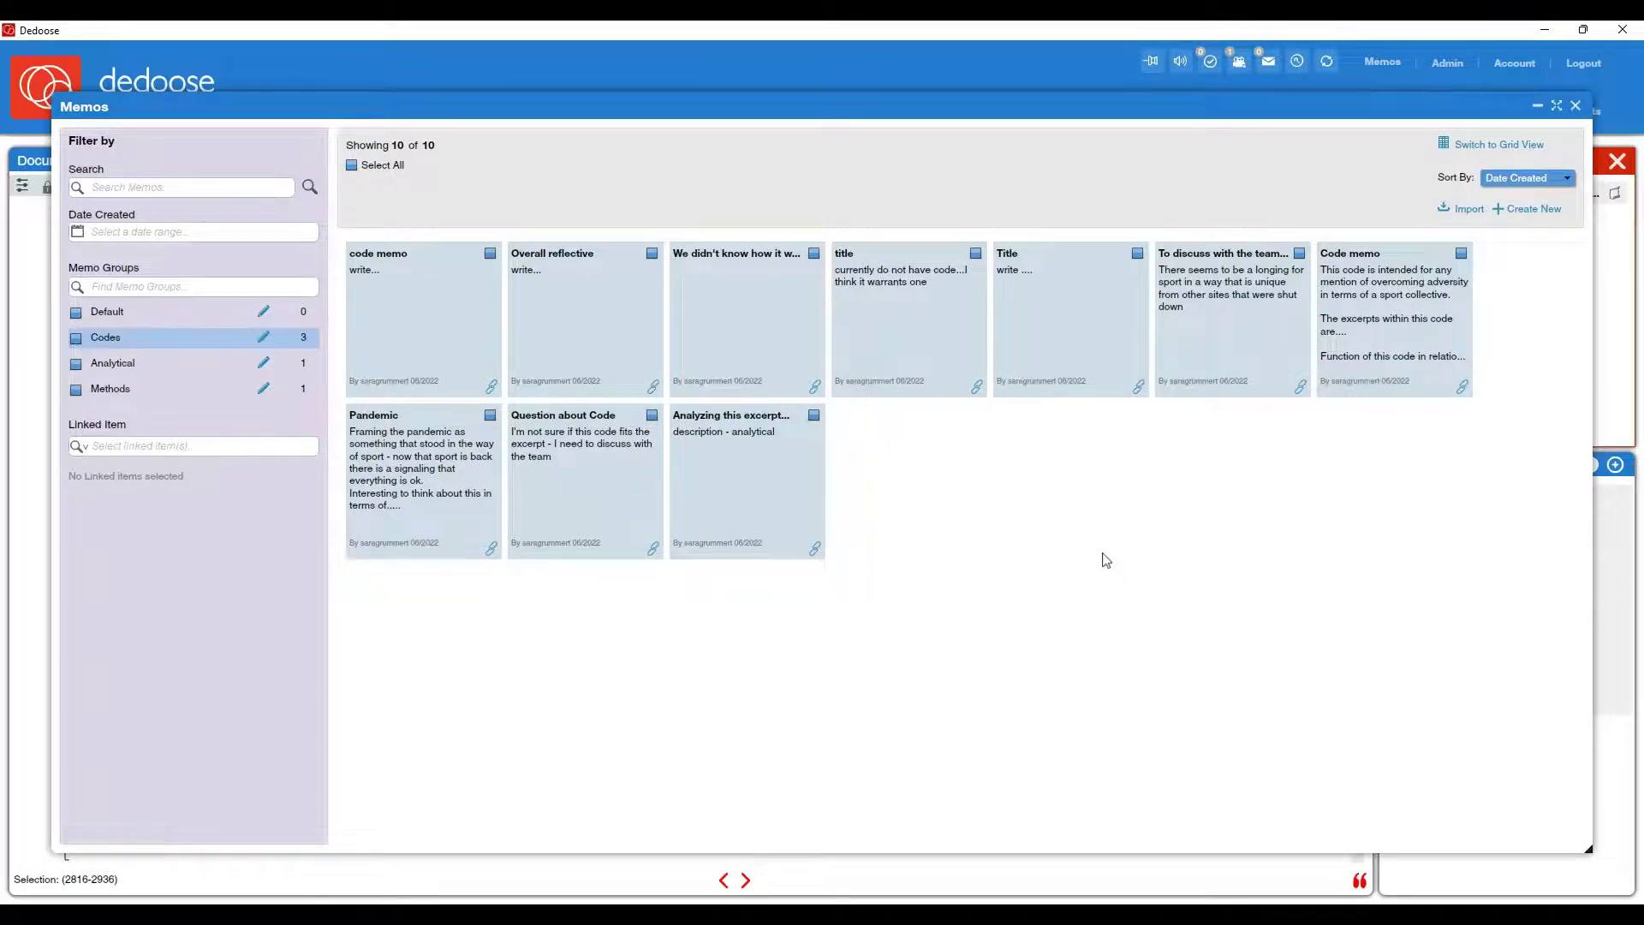
# Open the title memo, check its body text, and close it.
pyautogui.click(880, 322)
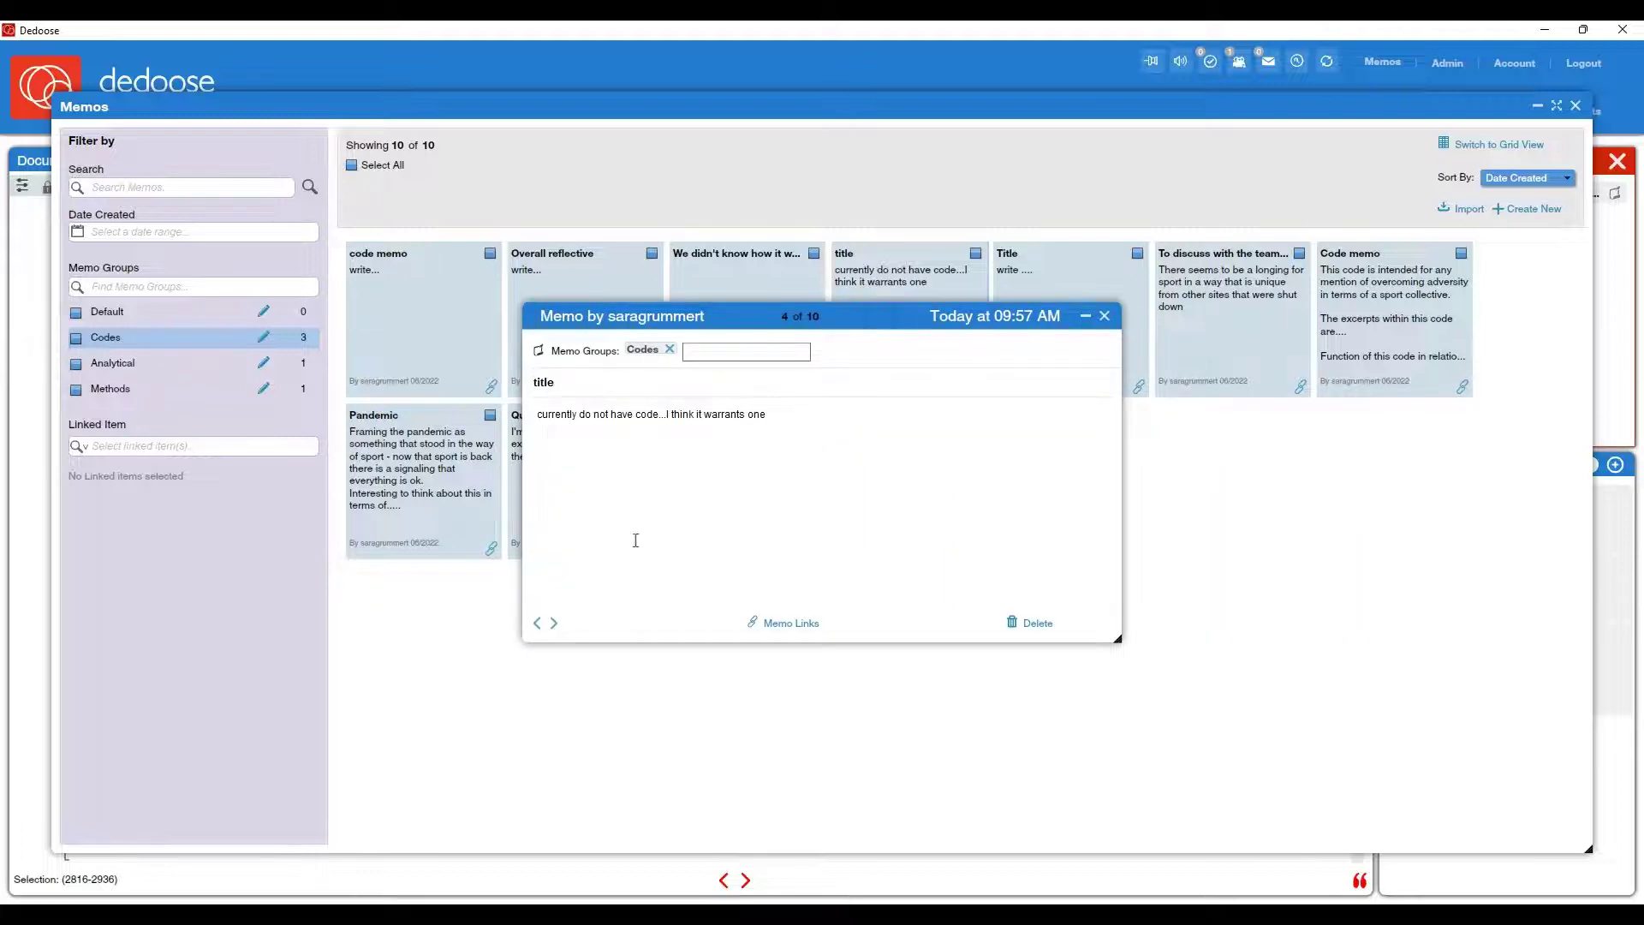
pyautogui.click(896, 526)
pyautogui.click(1105, 316)
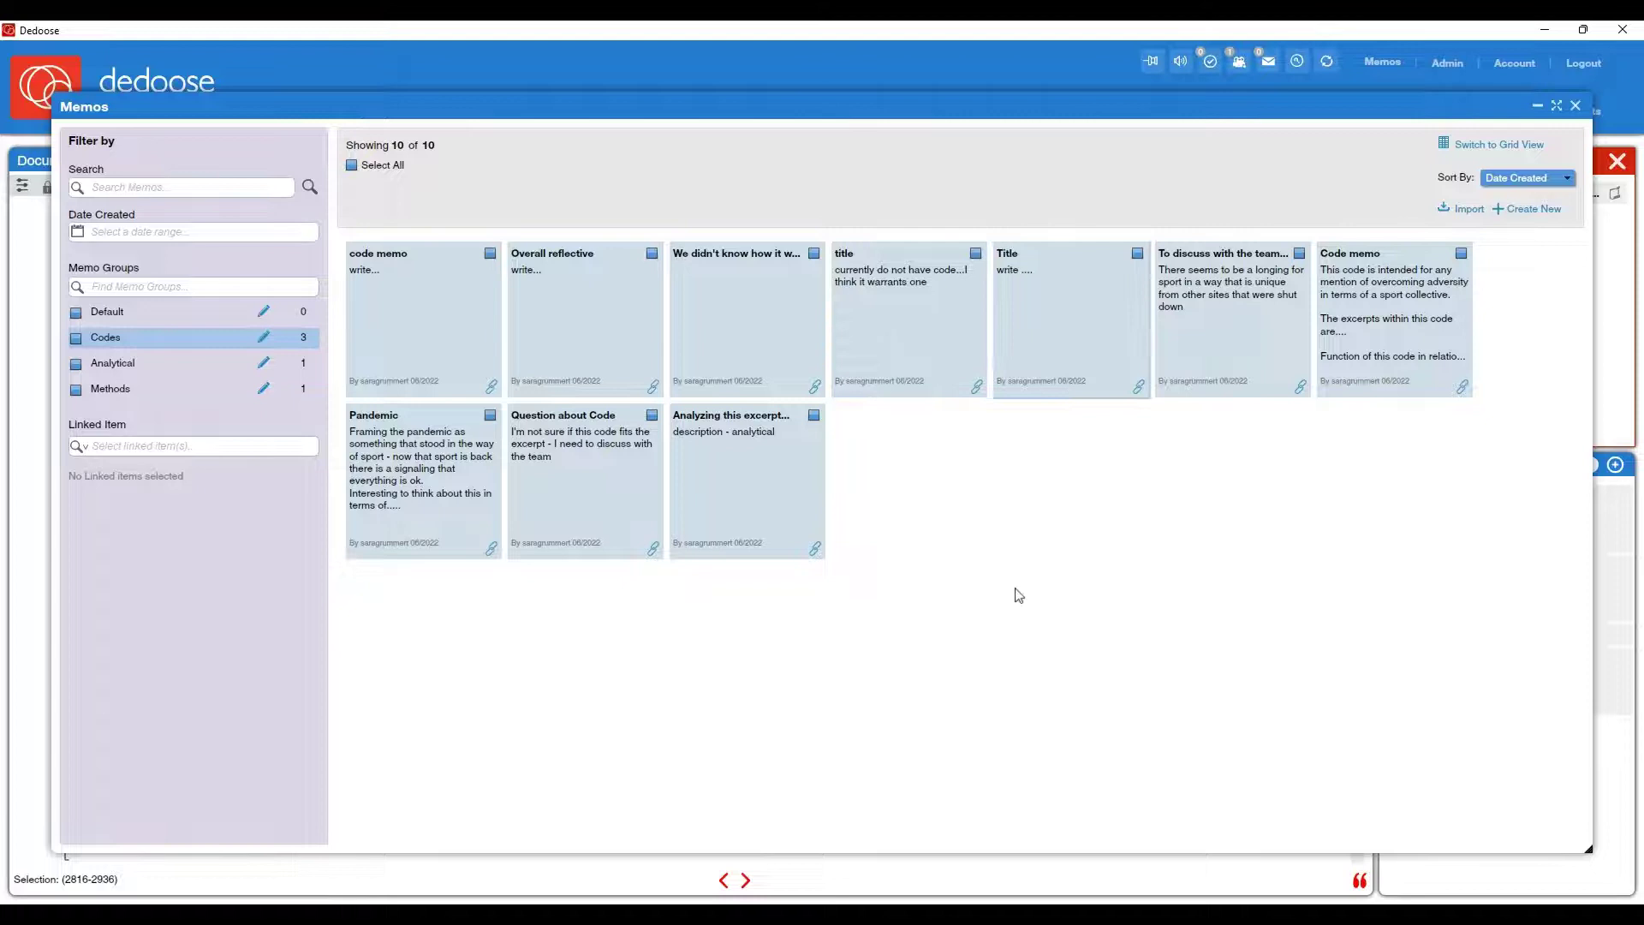
# Toggle the Title, title and 'We didn't know' memo checkboxes, then check only the Code memo.
pyautogui.moveTo(1127, 305)
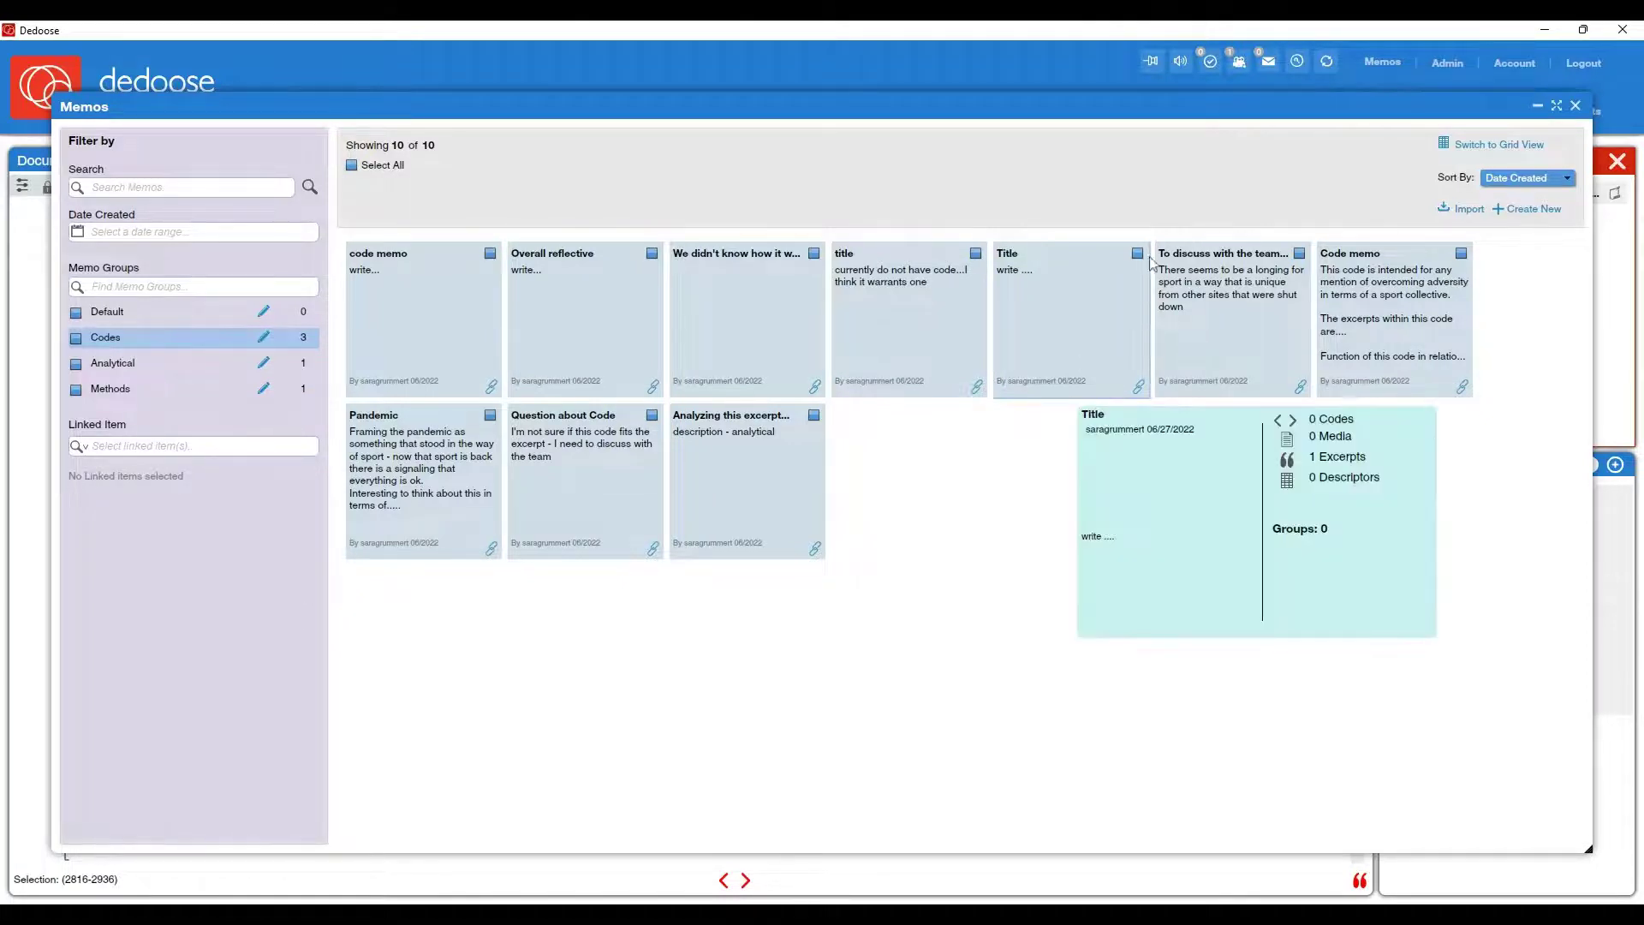
pyautogui.click(1137, 253)
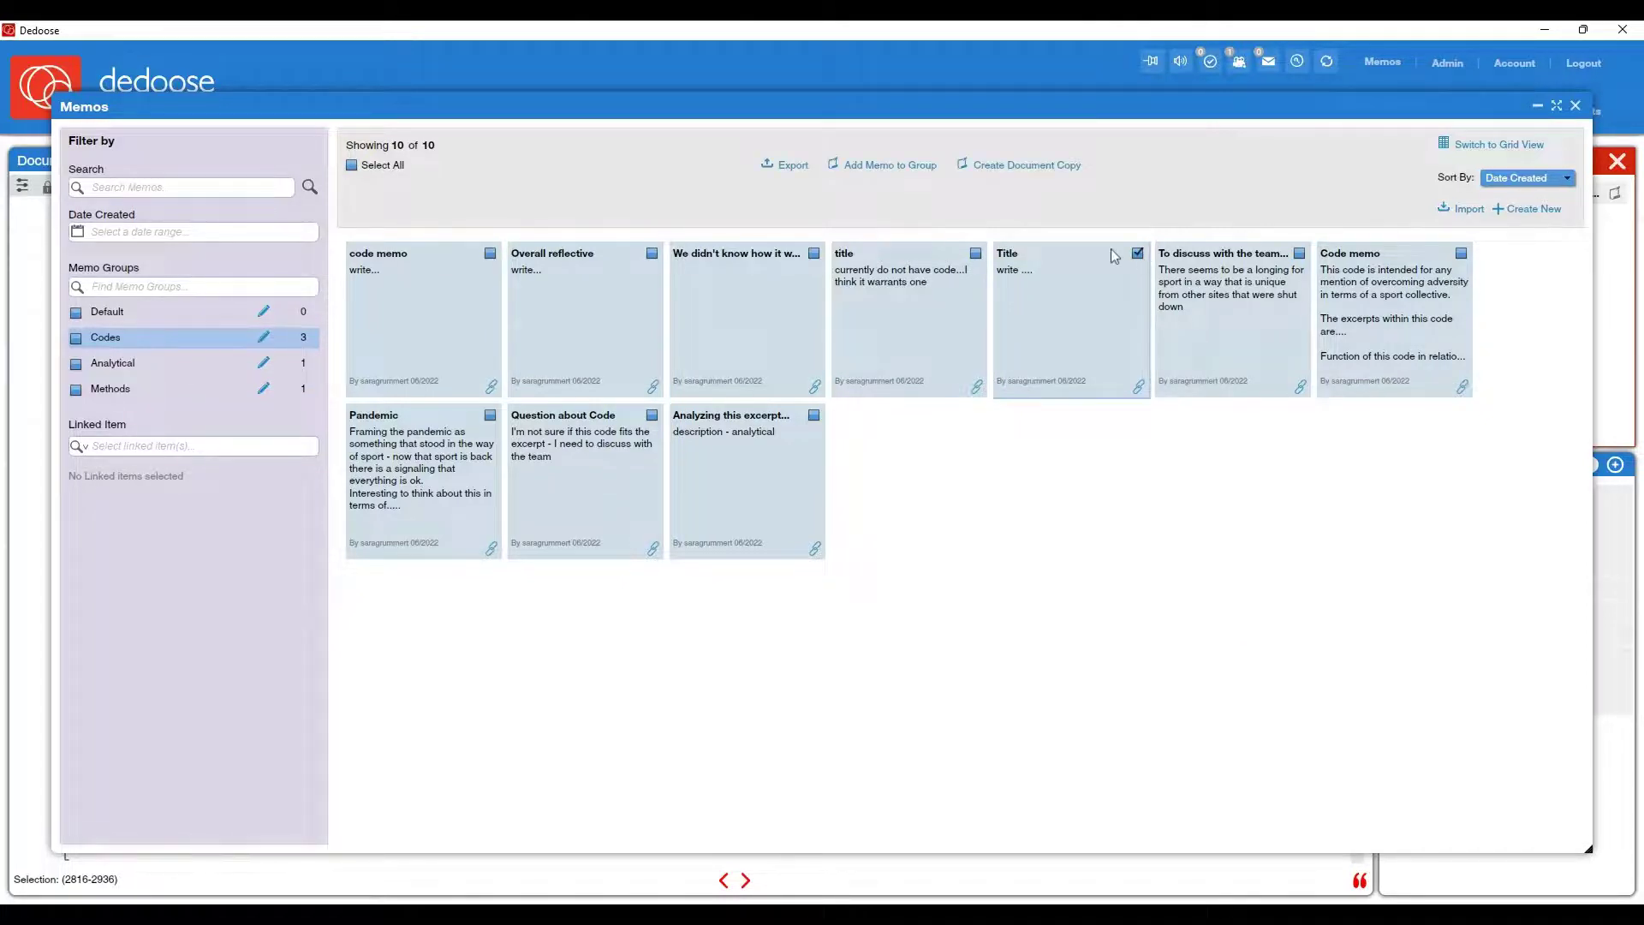
pyautogui.click(975, 255)
pyautogui.click(814, 254)
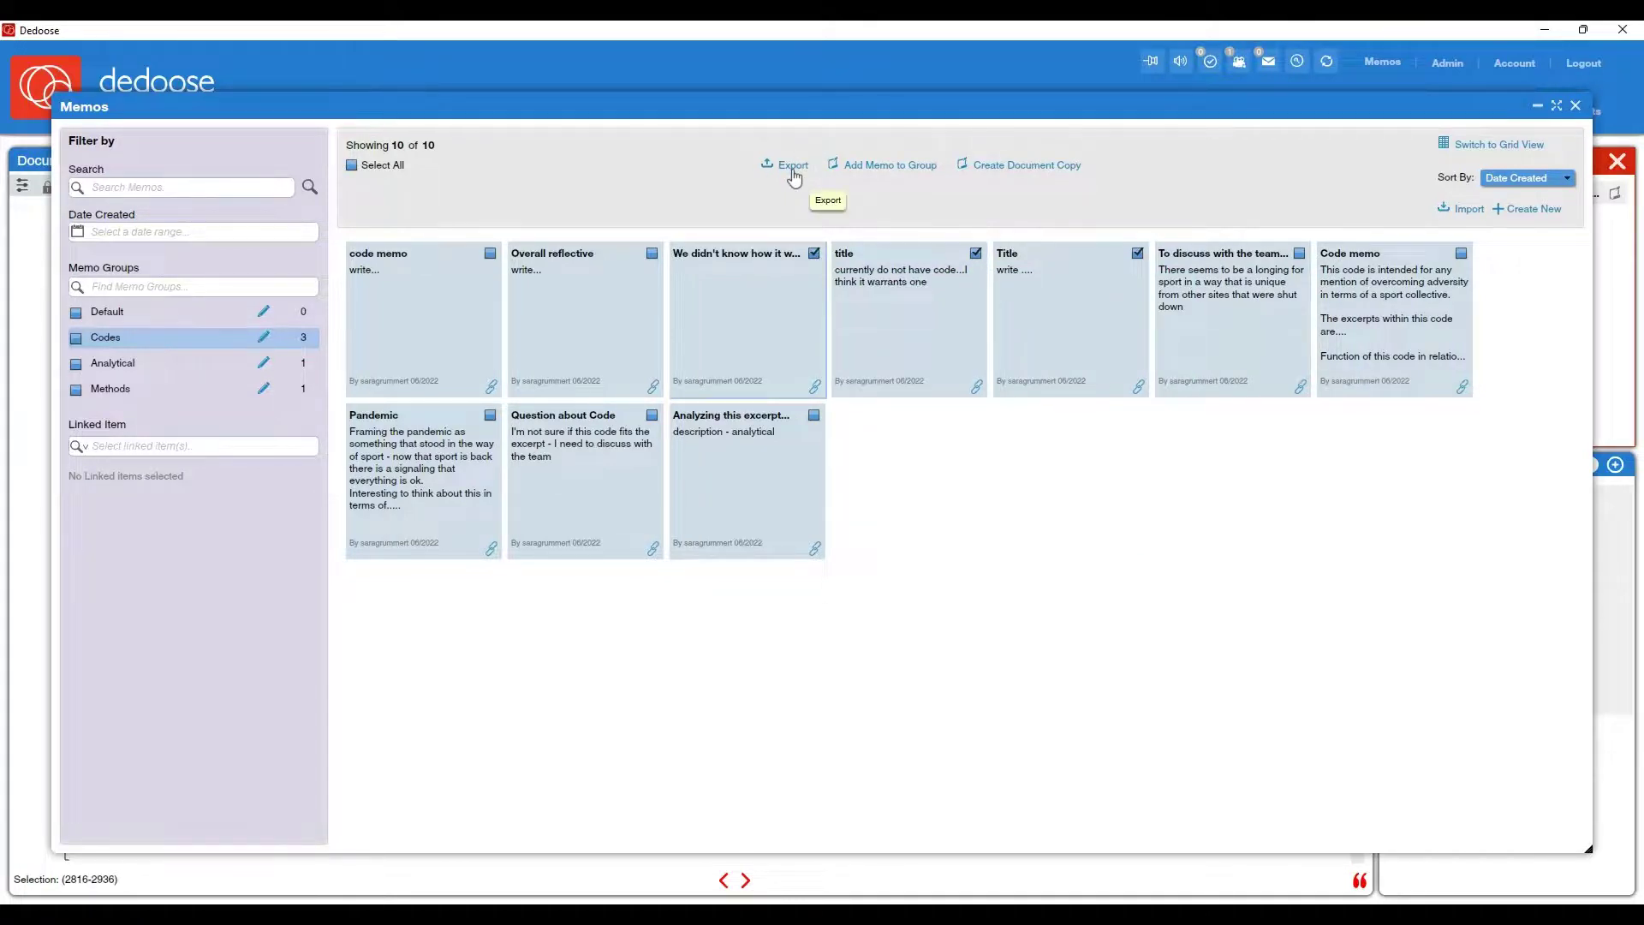
pyautogui.click(1137, 254)
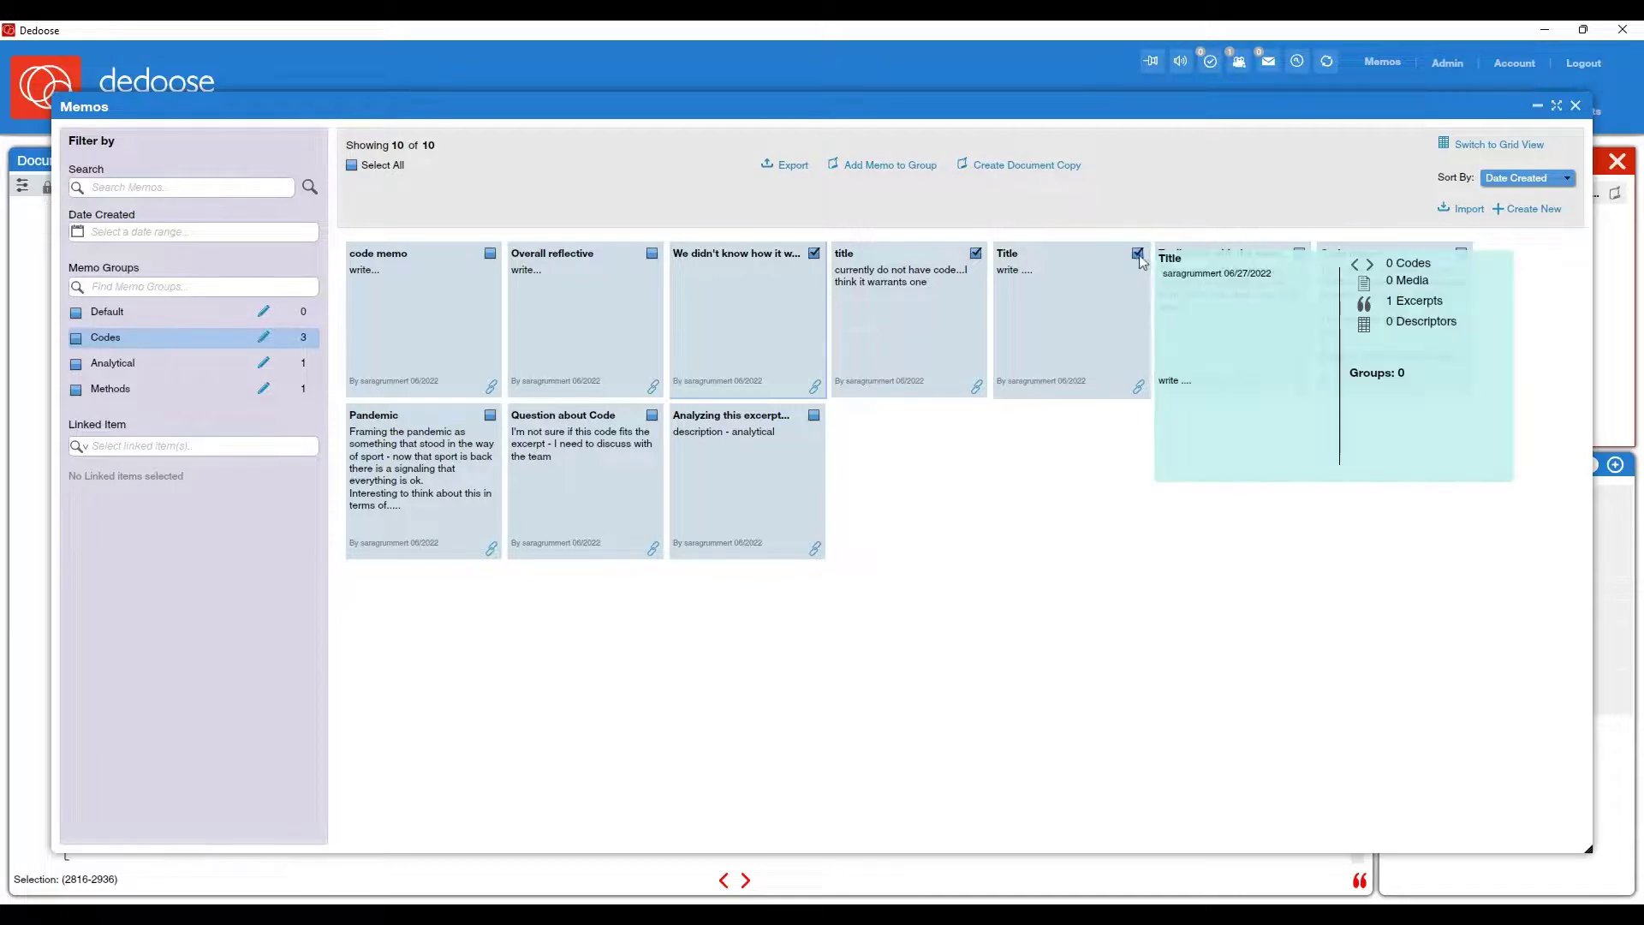
pyautogui.click(975, 254)
pyautogui.click(814, 253)
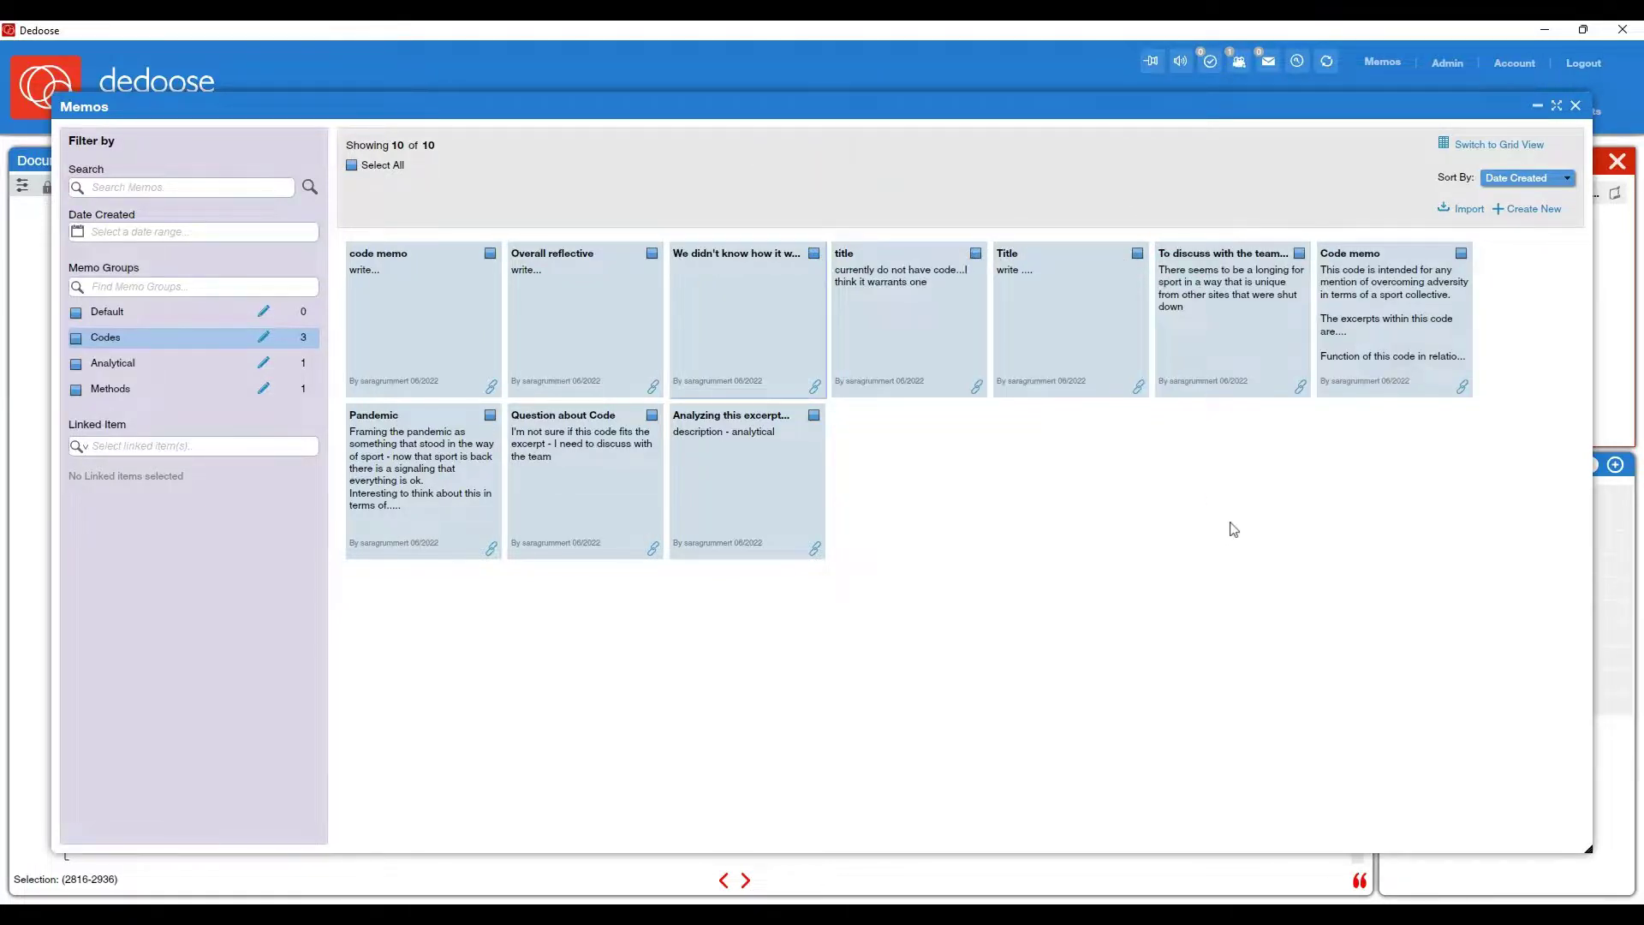
pyautogui.click(1461, 254)
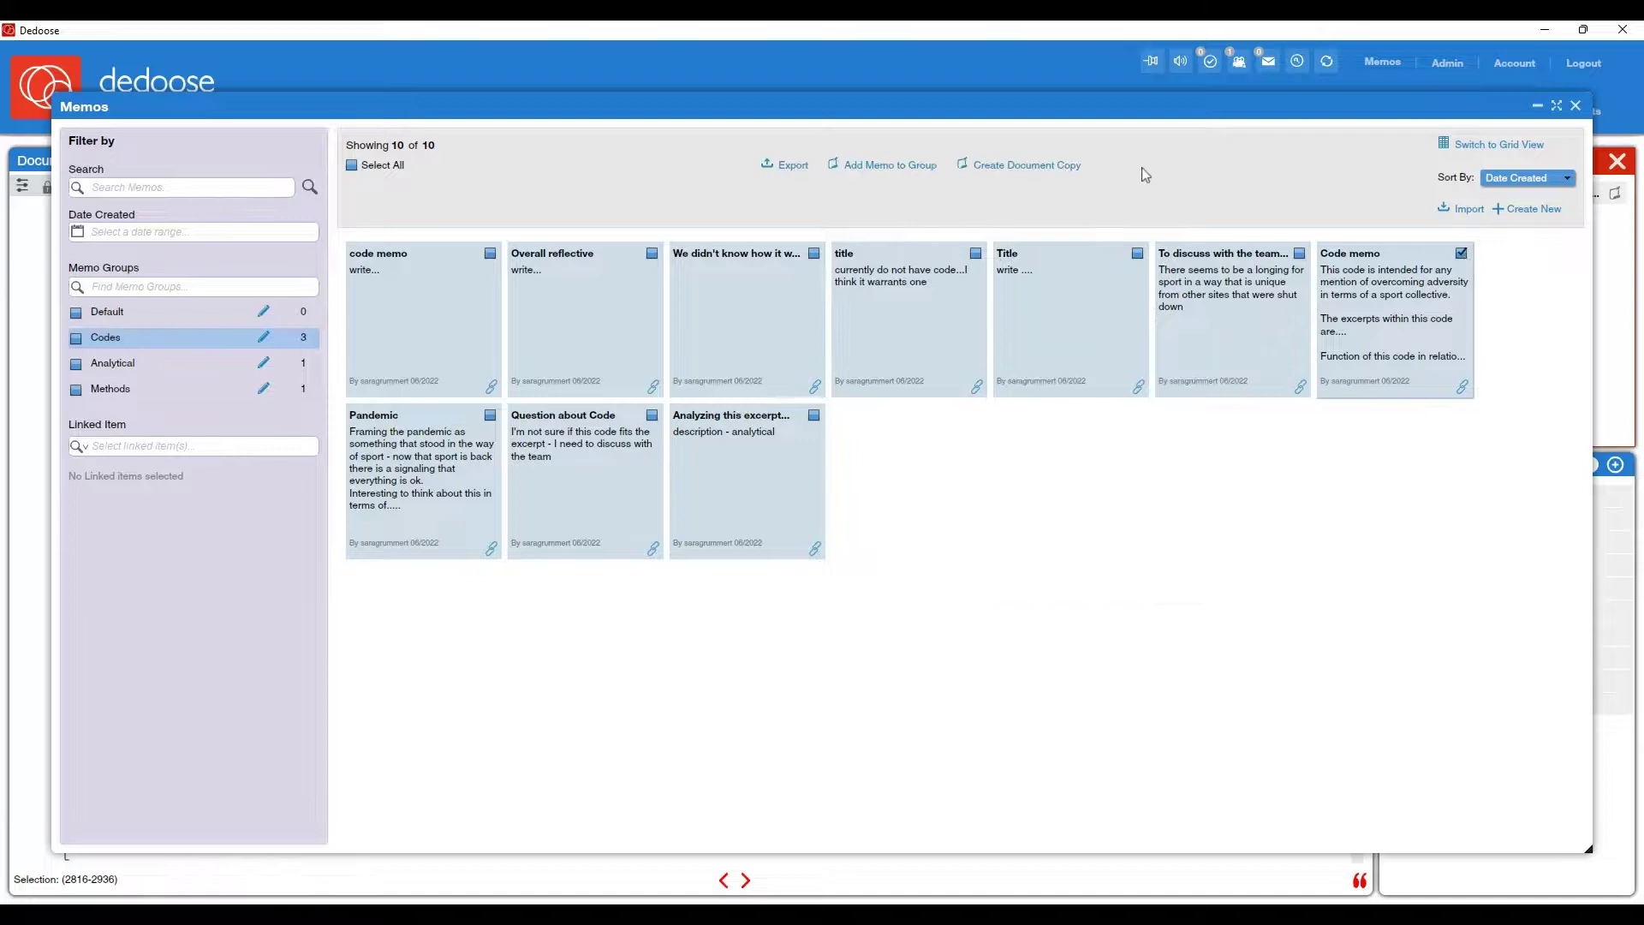
# Create a document copy of the selected Code memo and acknowledge the success message.
pyautogui.click(1019, 167)
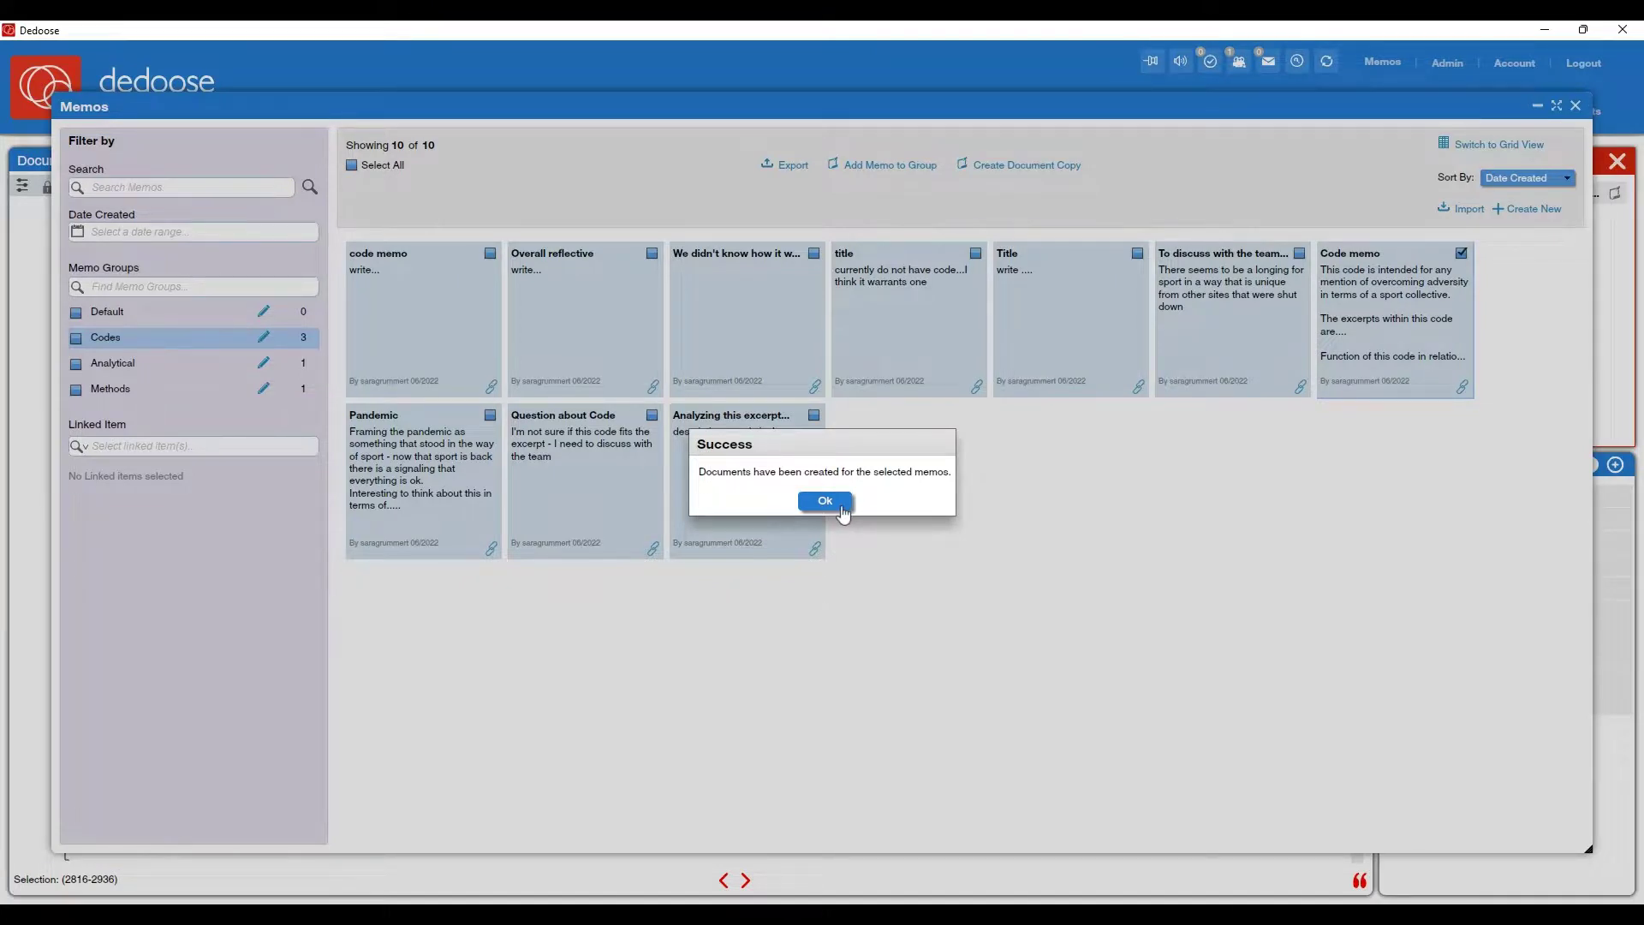
pyautogui.click(824, 502)
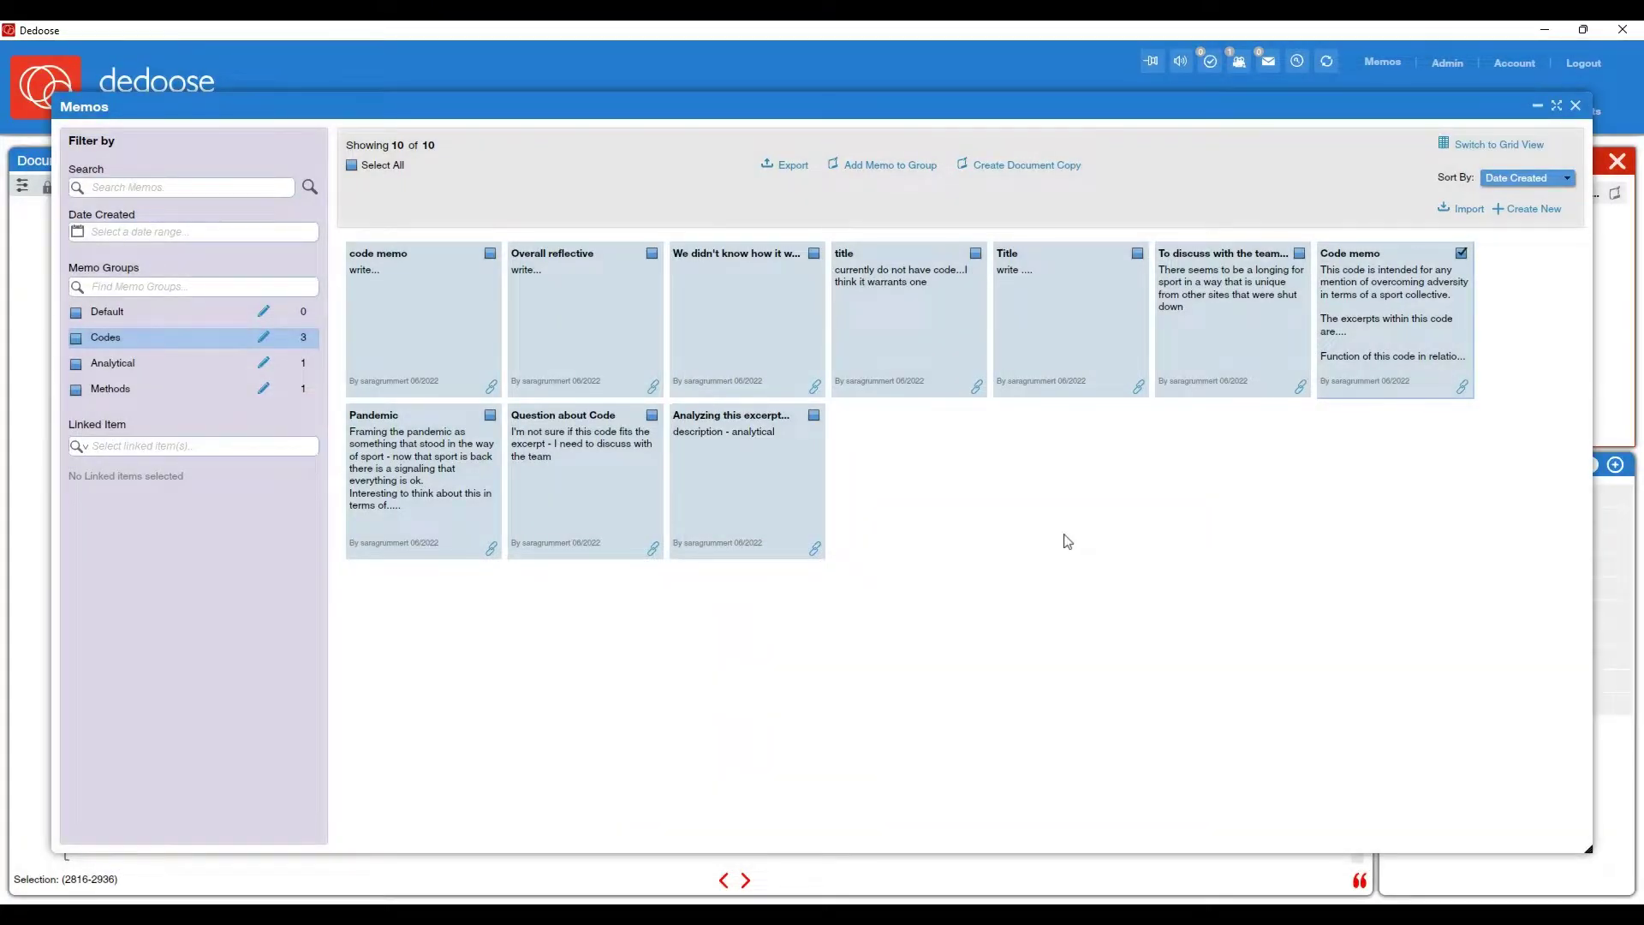